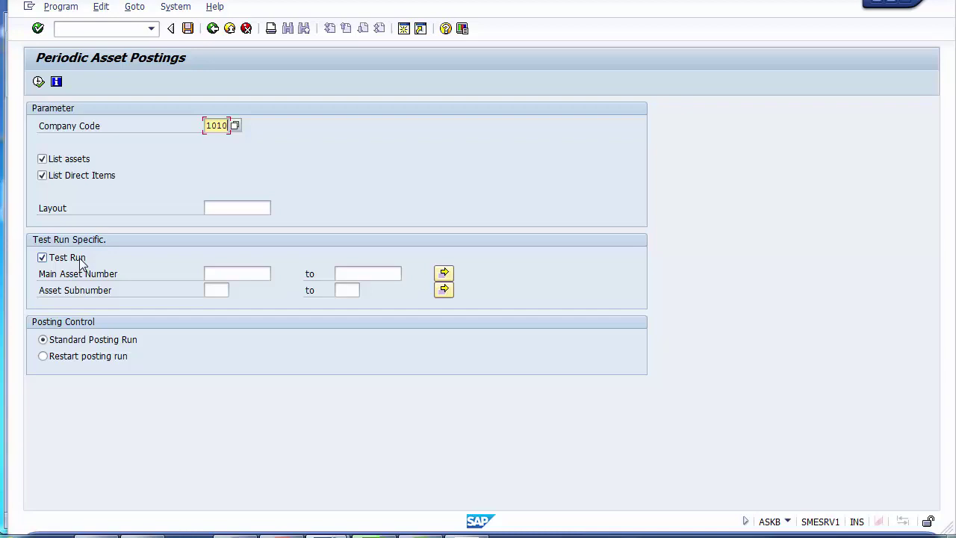
Step: Execute the periodic asset postings for company code 1010 twice and hit the missing periodic APC document type error
{"action": "left_click", "coordinate": [38, 82]}
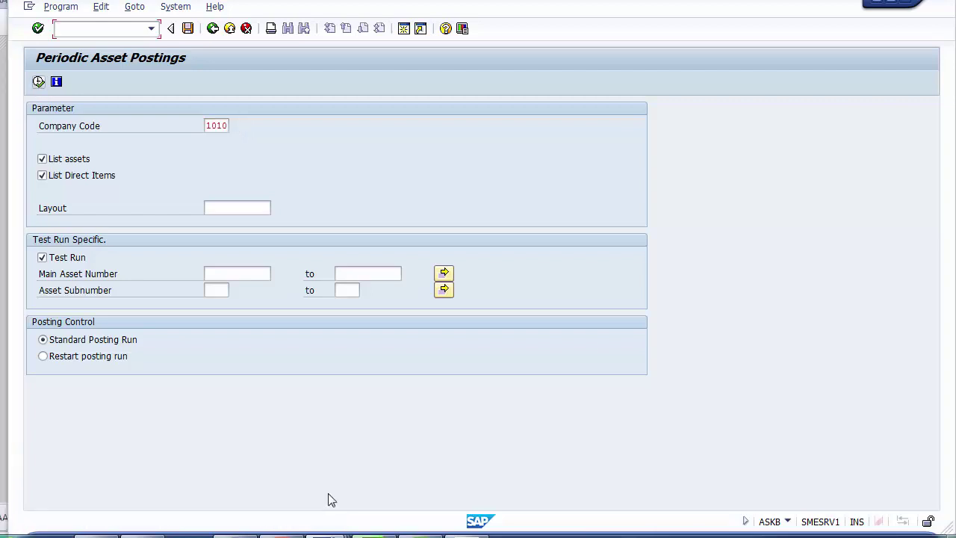
{"action": "left_click", "coordinate": [38, 82]}
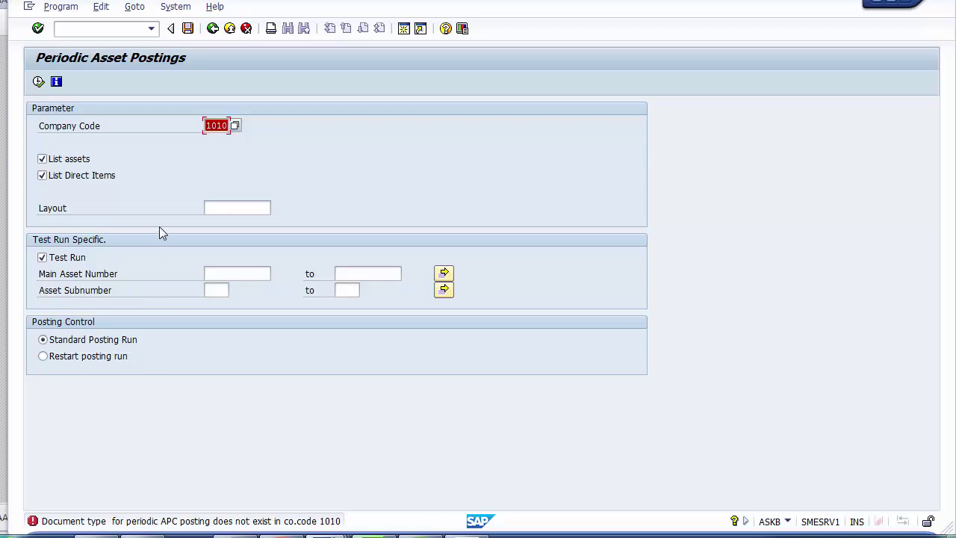
{"action": "left_click", "coordinate": [105, 27]}
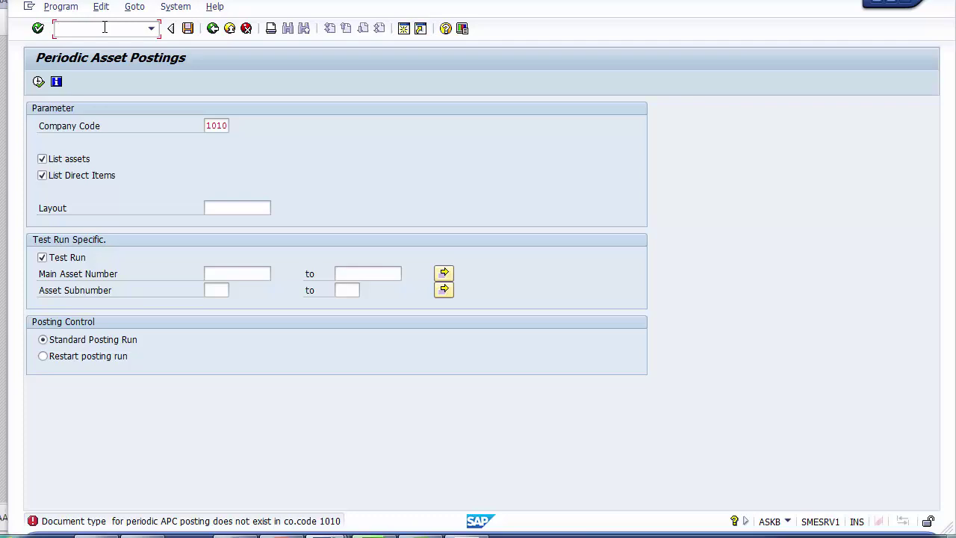
{"action": "key", "text": "alt+Tab"}
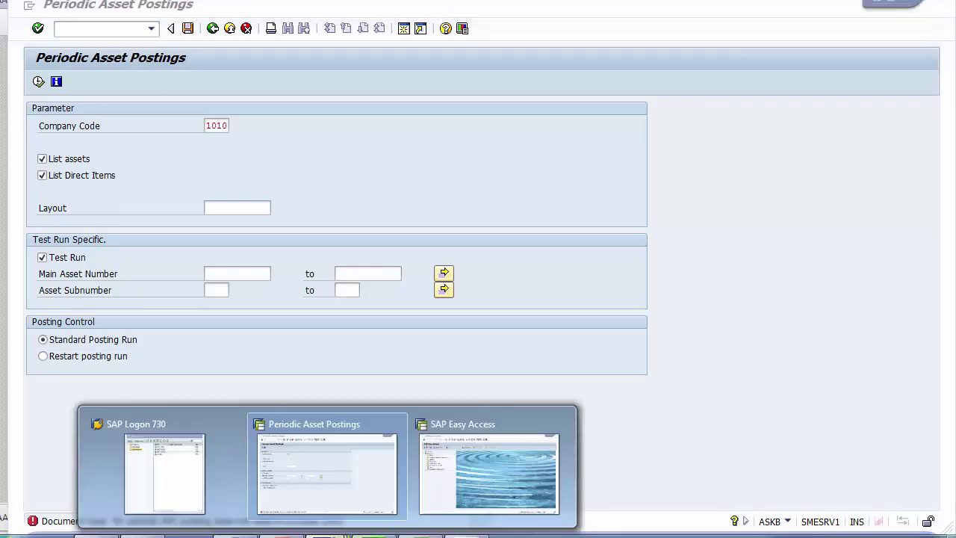
Step: Start SPRO from SAP Easy Access and open the SAP Reference IMG
{"action": "left_click", "coordinate": [501, 478]}
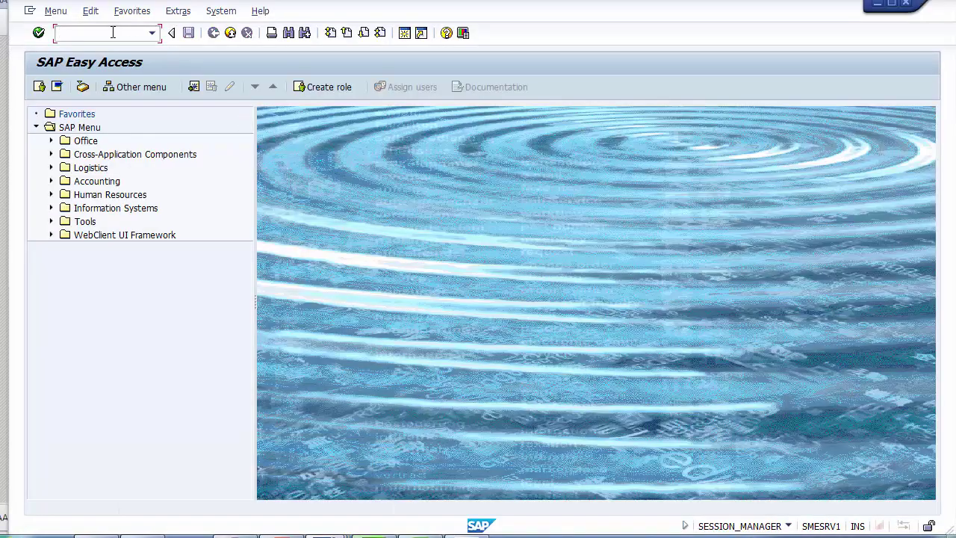
{"action": "type", "text": "SPRO"}
{"action": "key", "text": "Return"}
{"action": "left_click", "coordinate": [81, 88]}
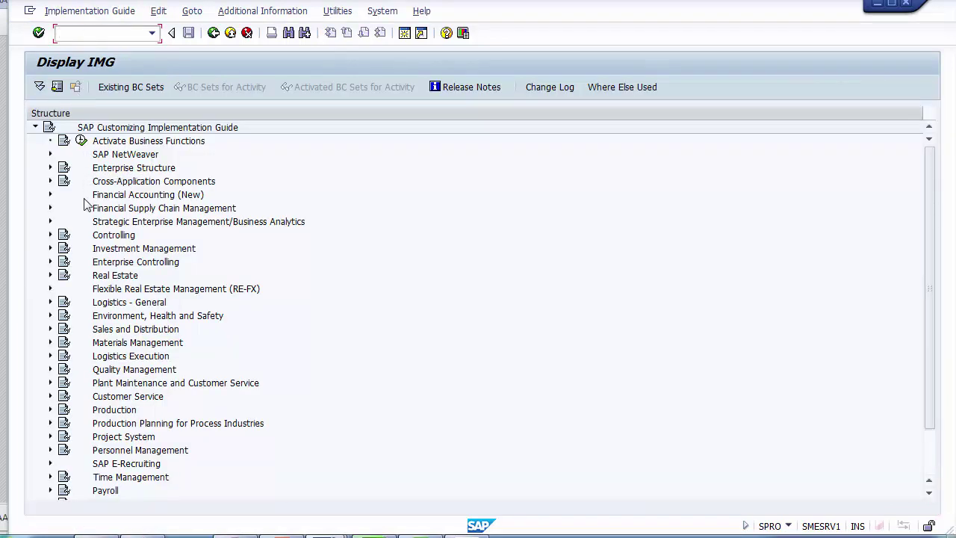
Step: Drill through Financial Accounting (New) > Asset Accounting > Integration with GL > Post APC Values Periodically > Specify Document Type
{"action": "left_click", "coordinate": [50, 194]}
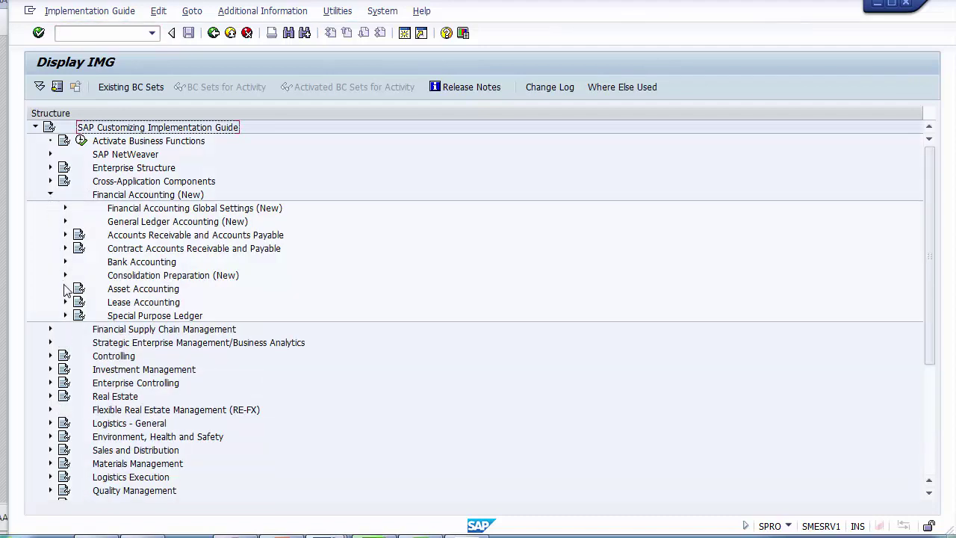
{"action": "left_click", "coordinate": [65, 289]}
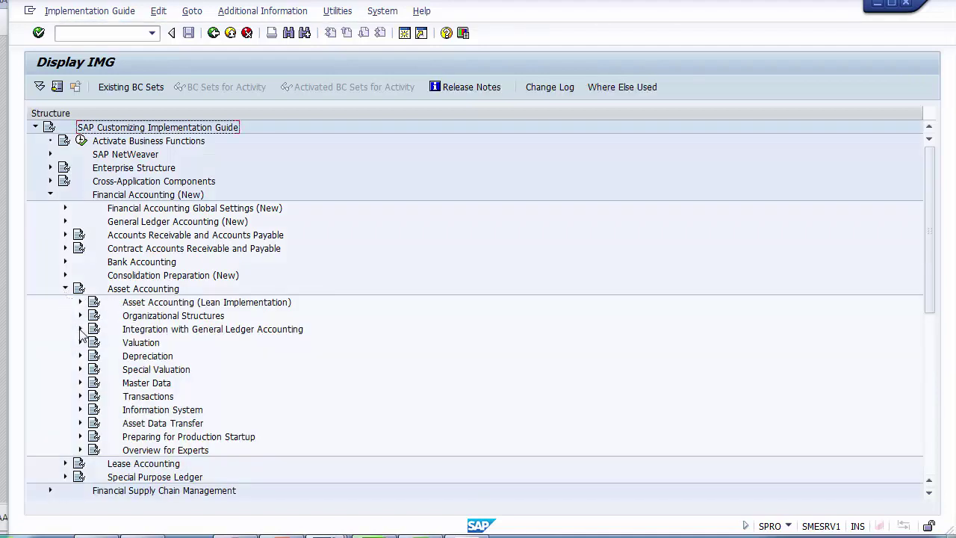
{"action": "left_click", "coordinate": [80, 330]}
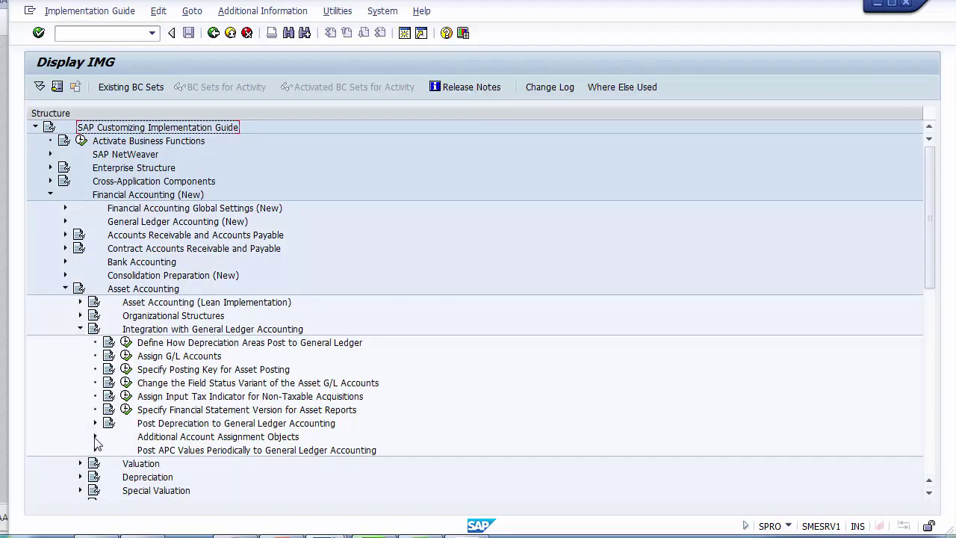
{"action": "left_click", "coordinate": [142, 450]}
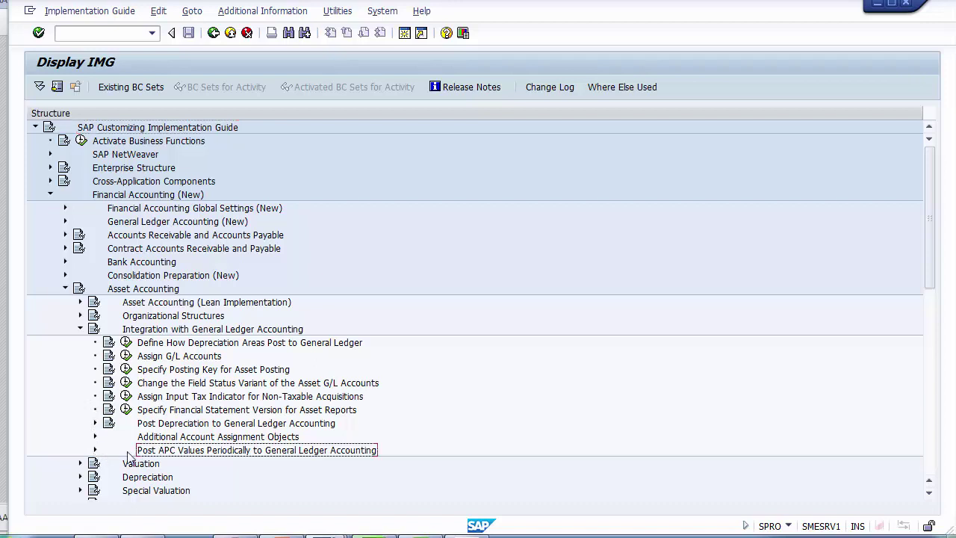
{"action": "left_click", "coordinate": [95, 451]}
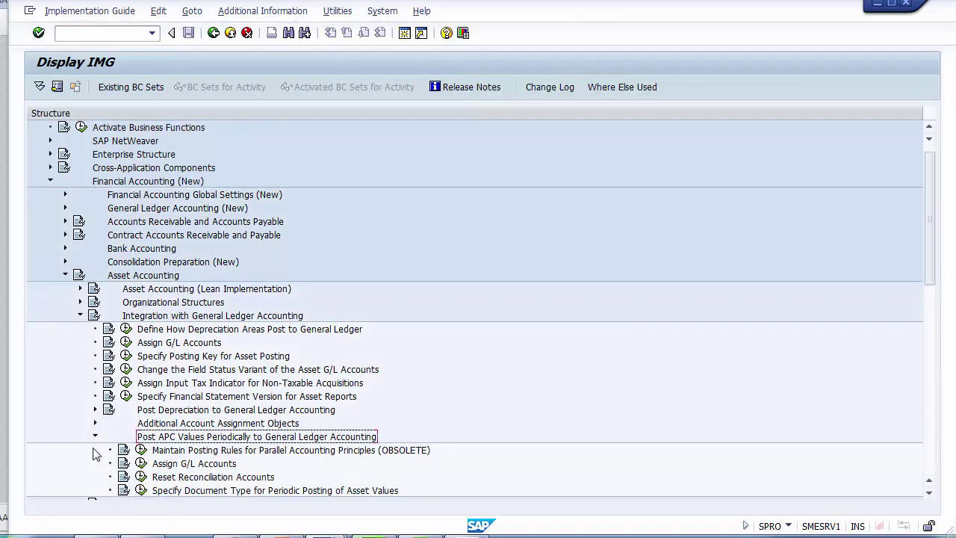
{"action": "left_click", "coordinate": [189, 490]}
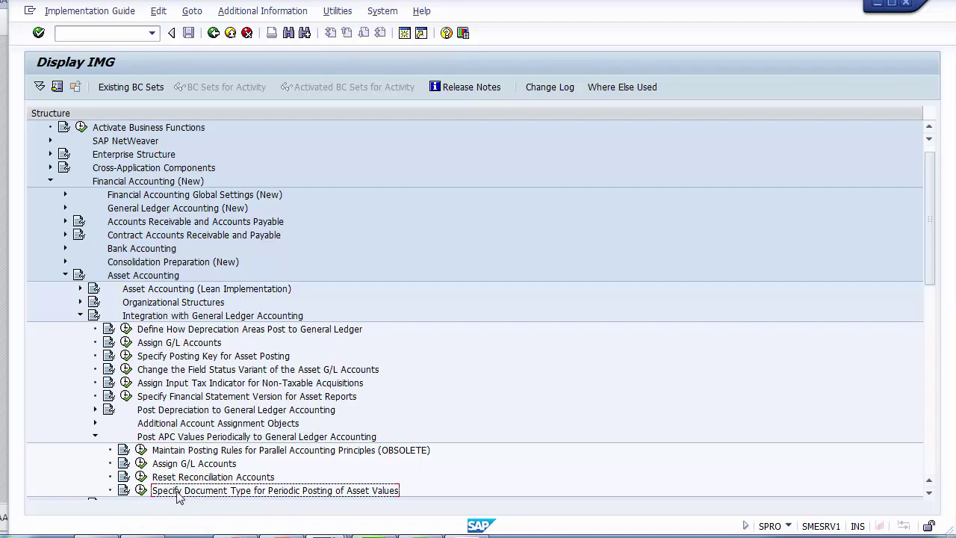
{"action": "left_click", "coordinate": [141, 490]}
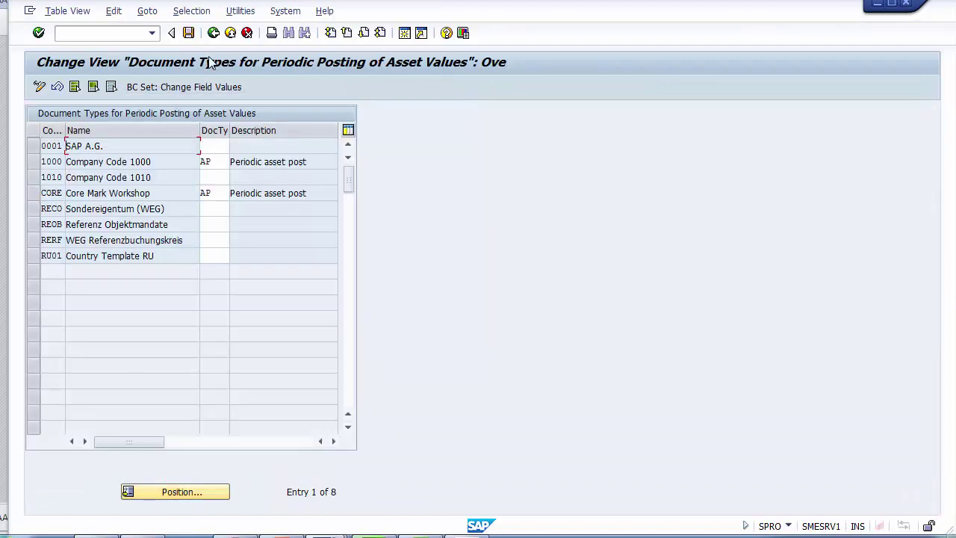
Step: Return to the IMG tree and re-execute Specify Document Type for Periodic Posting of Asset Values
{"action": "left_click", "coordinate": [210, 38]}
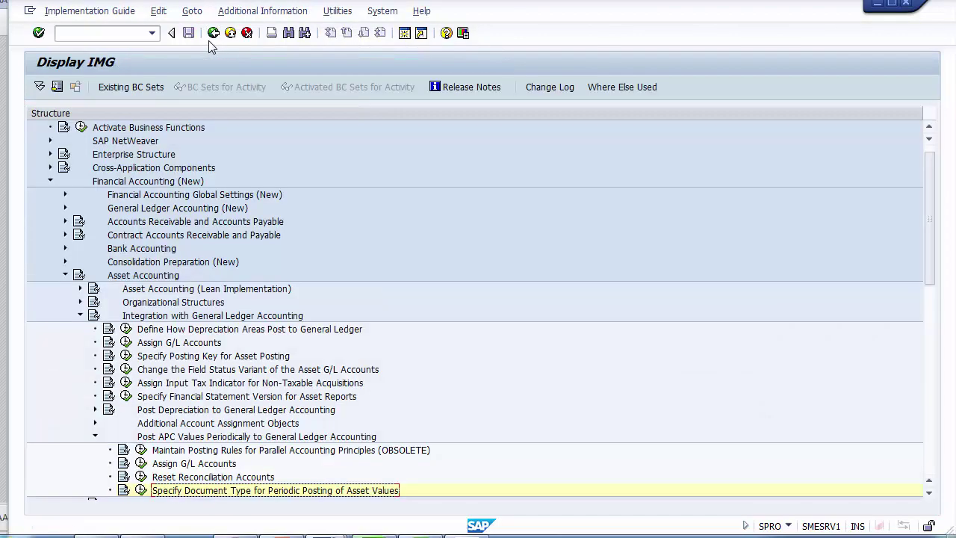
{"action": "left_click", "coordinate": [143, 276]}
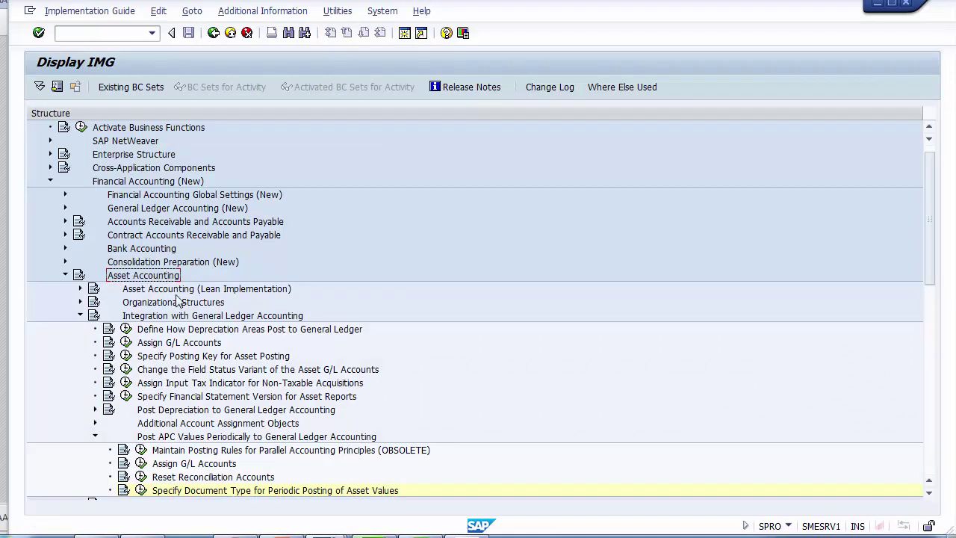
{"action": "left_click", "coordinate": [190, 317]}
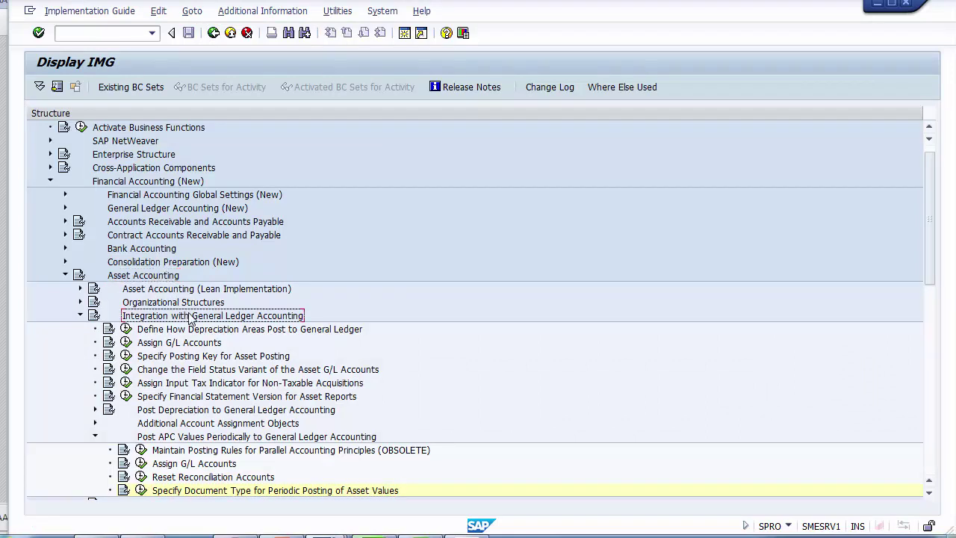
{"action": "left_click", "coordinate": [185, 441]}
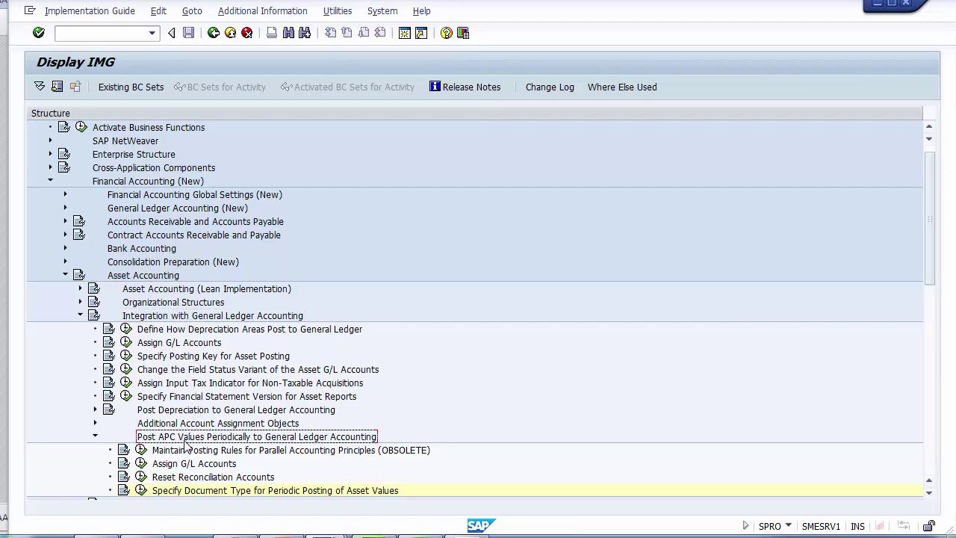
{"action": "left_click", "coordinate": [189, 492]}
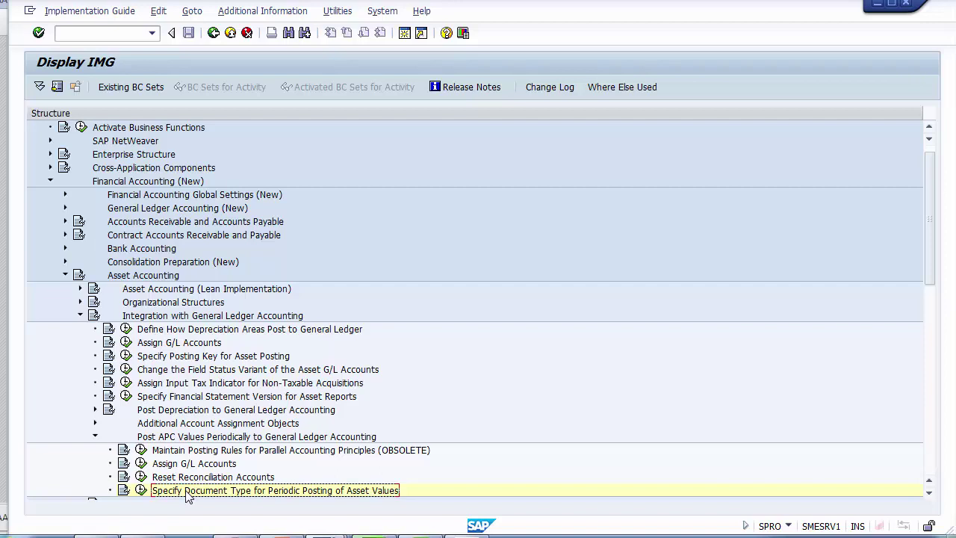
{"action": "left_click", "coordinate": [141, 491]}
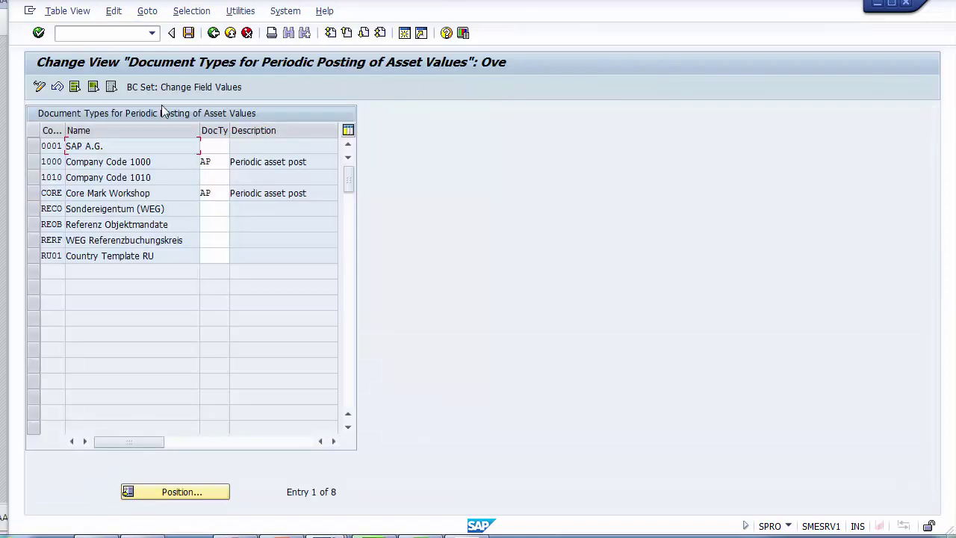
Step: Assign document type AP (Periodic asset post) to company code 1010 and save it under the customizing request
{"action": "left_click", "coordinate": [35, 180]}
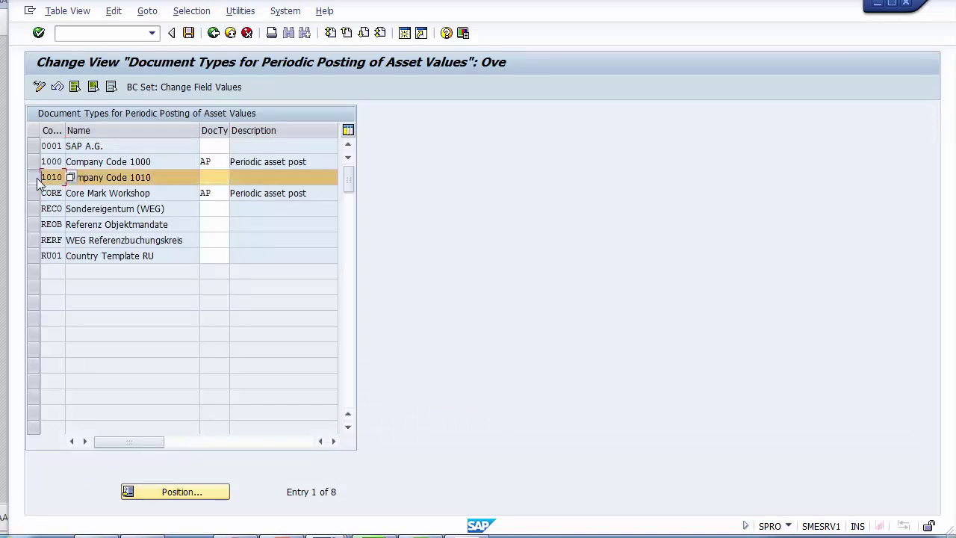
{"action": "left_click", "coordinate": [215, 179]}
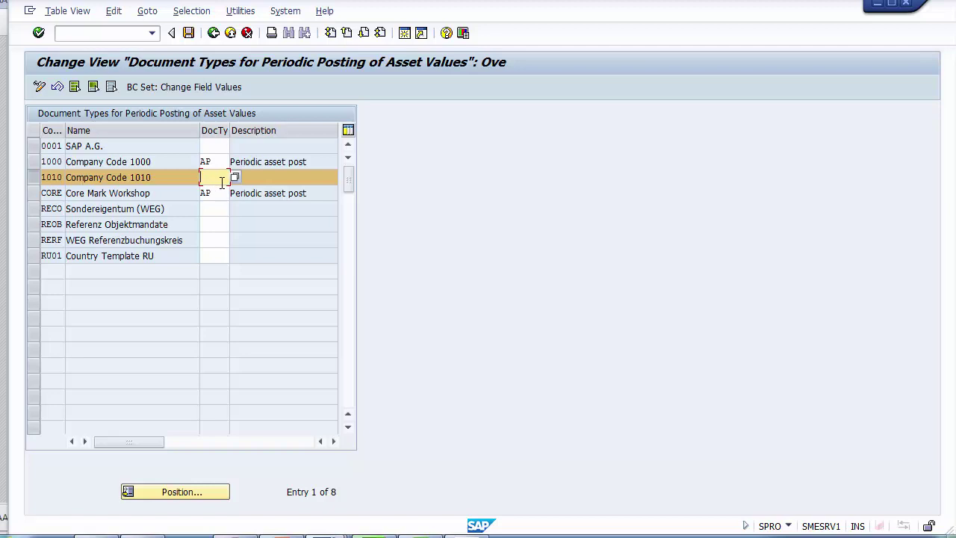
{"action": "left_click", "coordinate": [234, 177]}
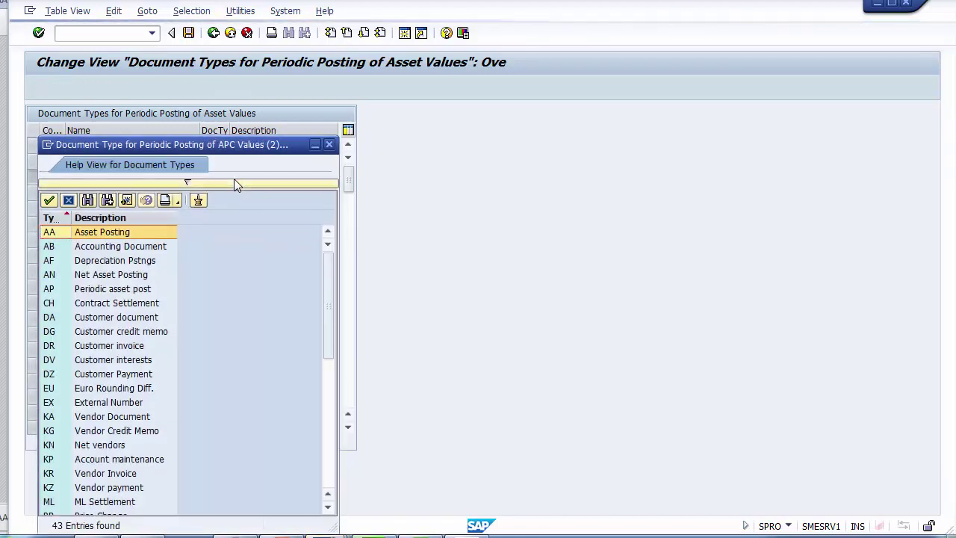
{"action": "key", "text": "Down"}
{"action": "key", "text": "Down"}
{"action": "key", "text": "Down"}
{"action": "key", "text": "Down"}
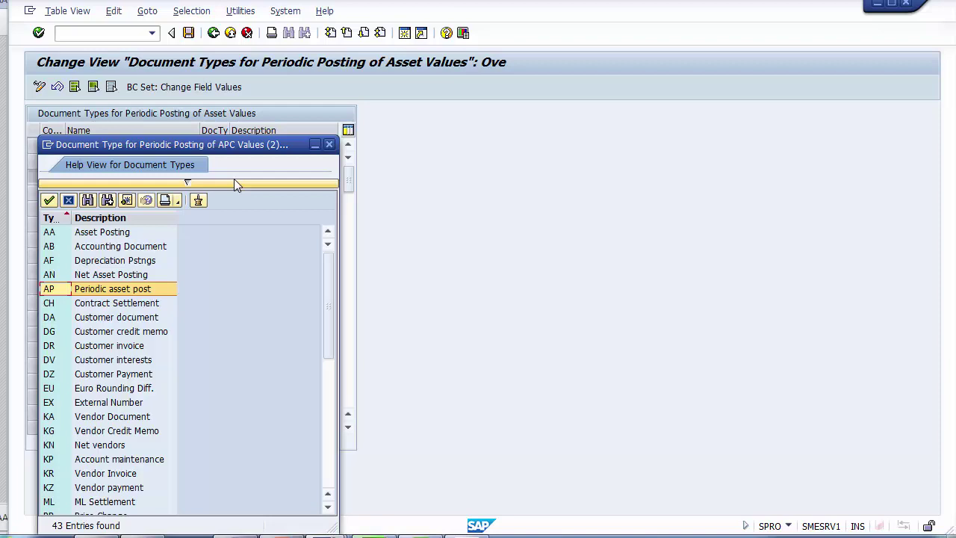
{"action": "key", "text": "Return"}
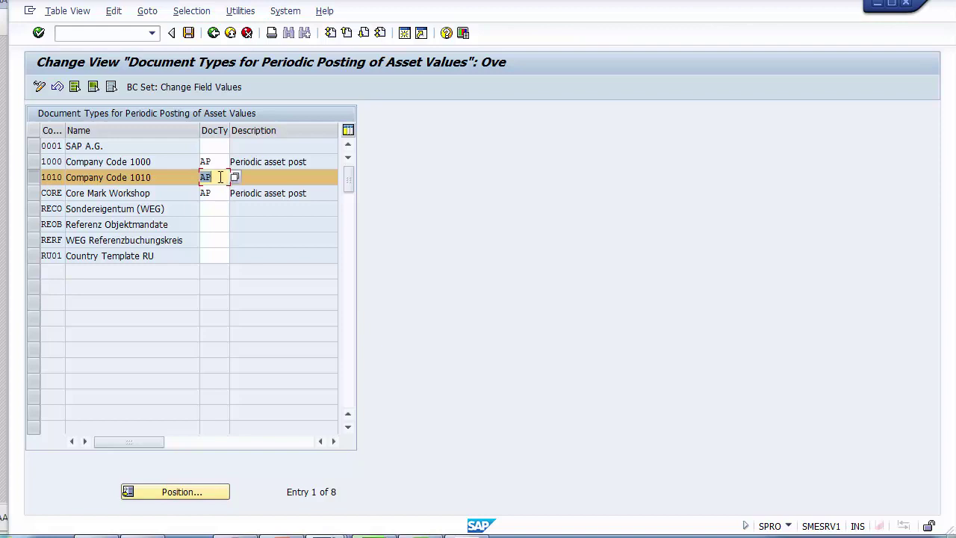
{"action": "left_click", "coordinate": [189, 33]}
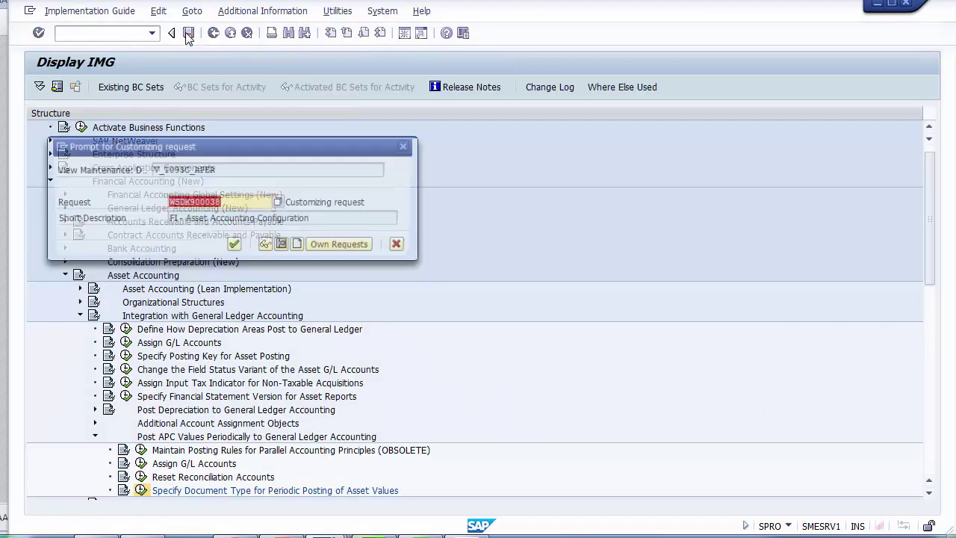
{"action": "left_click", "coordinate": [234, 246]}
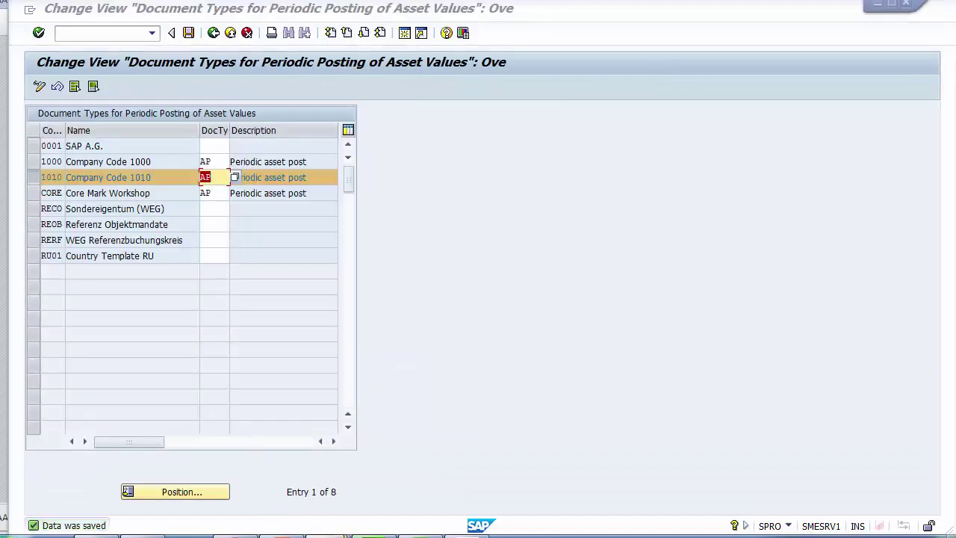
Step: Restart the Periodic Asset Postings transaction with /nASKB
{"action": "mouse_move", "coordinate": [327, 534]}
{"action": "left_click", "coordinate": [327, 485]}
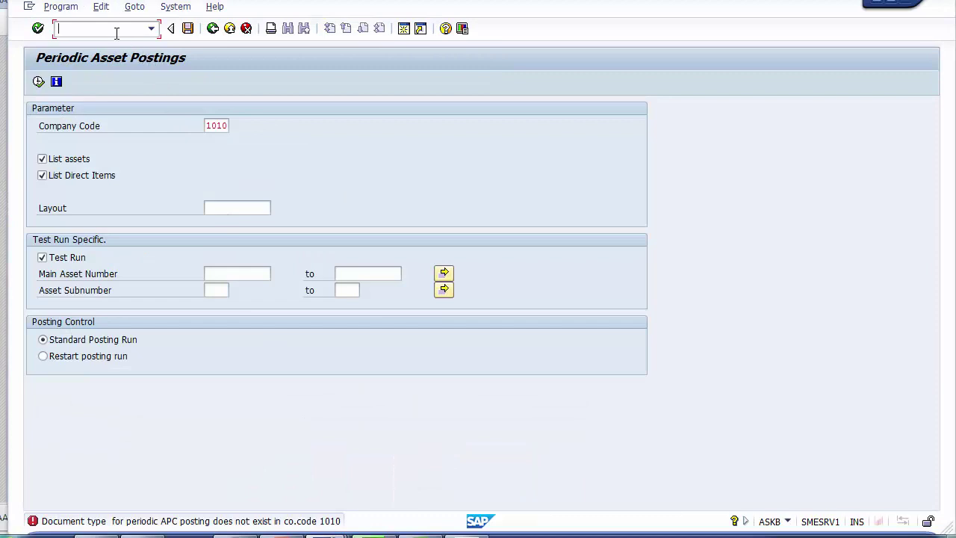
{"action": "type", "text": "/n"}
{"action": "left_click_drag", "start_coordinate": [7, 190], "coordinate": [3, 193]}
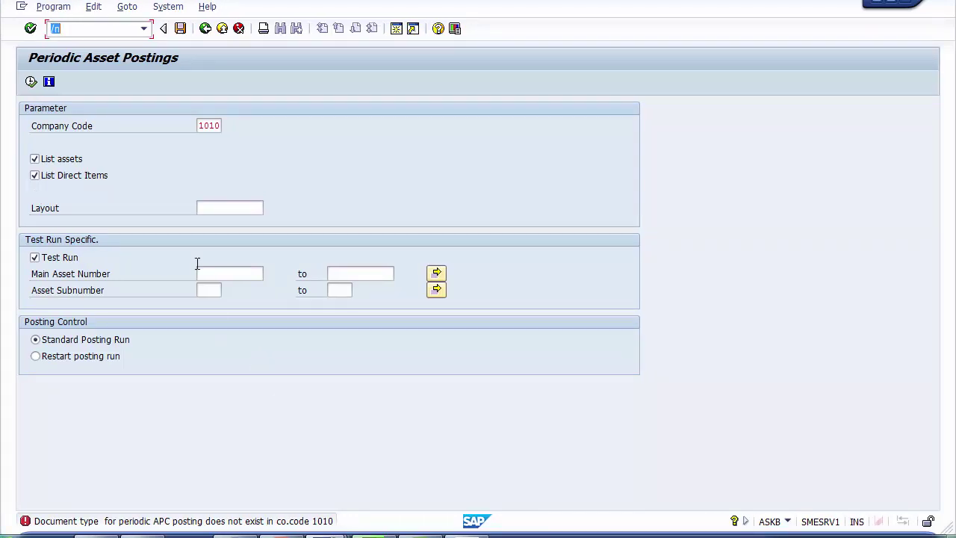
{"action": "type", "text": "/nASKB"}
{"action": "key", "text": "Return"}
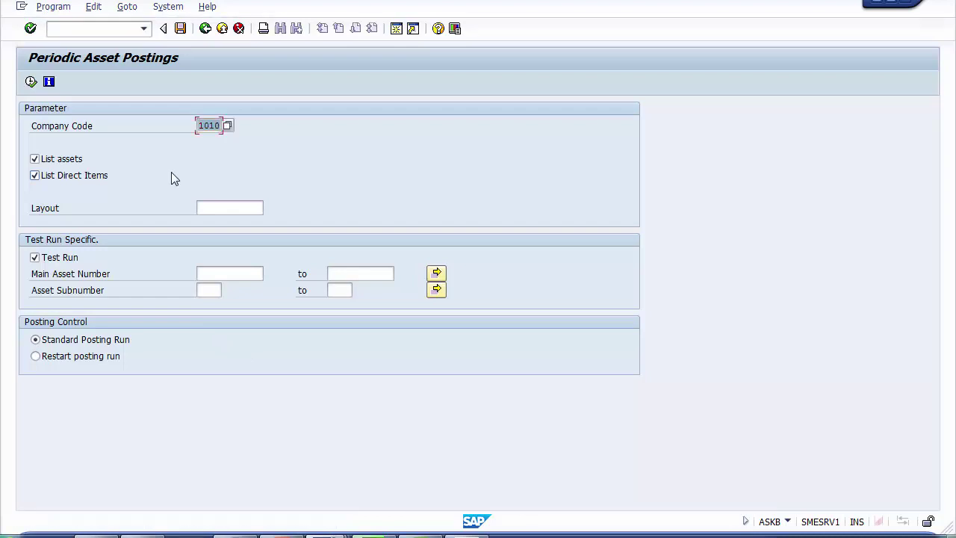
Step: Check company code 1010, toggle the Test Run option, and execute the posting run
{"action": "left_click", "coordinate": [215, 127]}
{"action": "left_click", "coordinate": [55, 264]}
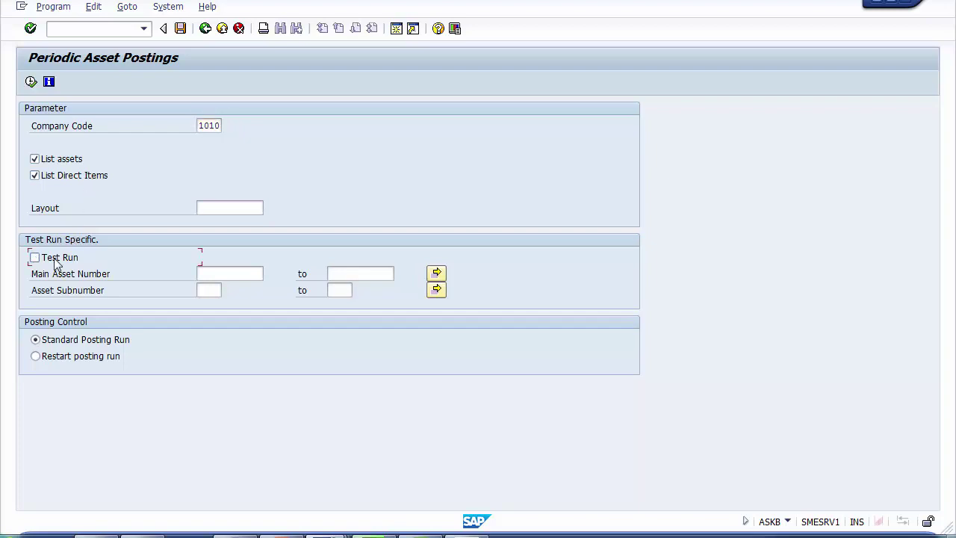
{"action": "left_click", "coordinate": [55, 264]}
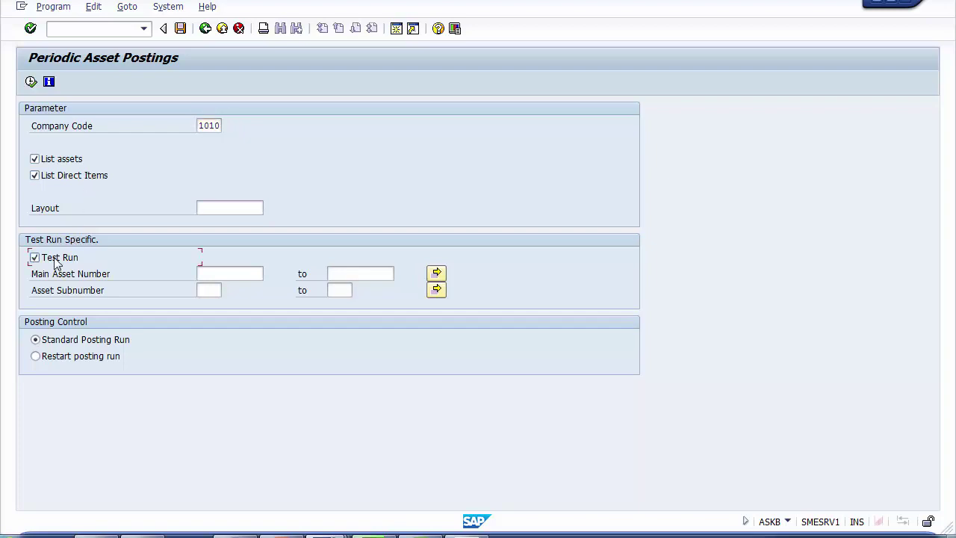
{"action": "left_click", "coordinate": [31, 82]}
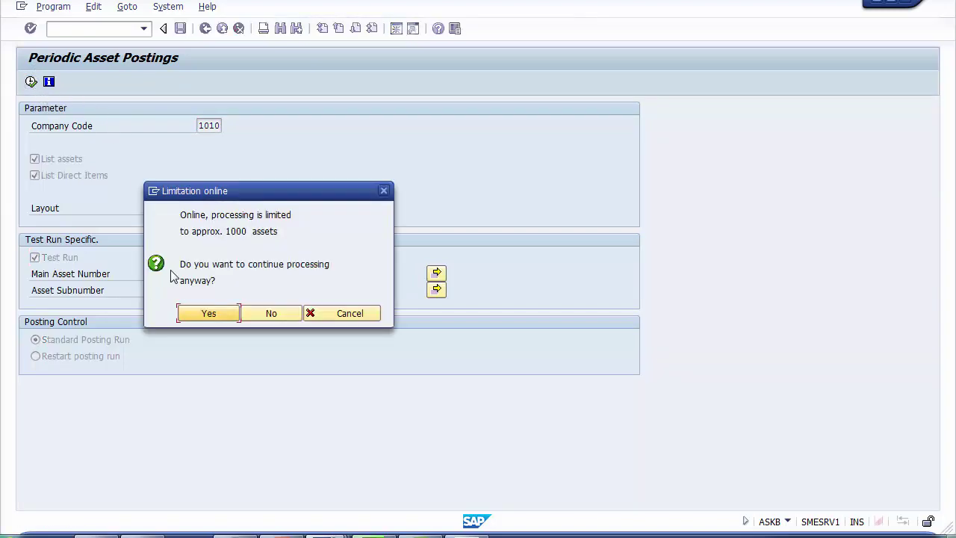
Step: Accept the ~1000-asset online limit, dismiss the no-areas-to-post message, and return to PowerPoint
{"action": "left_click", "coordinate": [209, 313]}
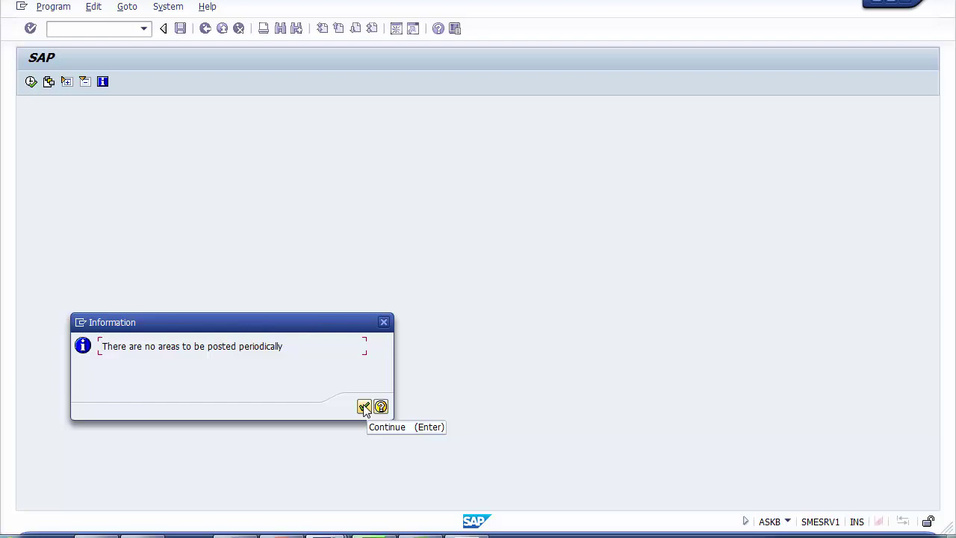
{"action": "left_click", "coordinate": [363, 407]}
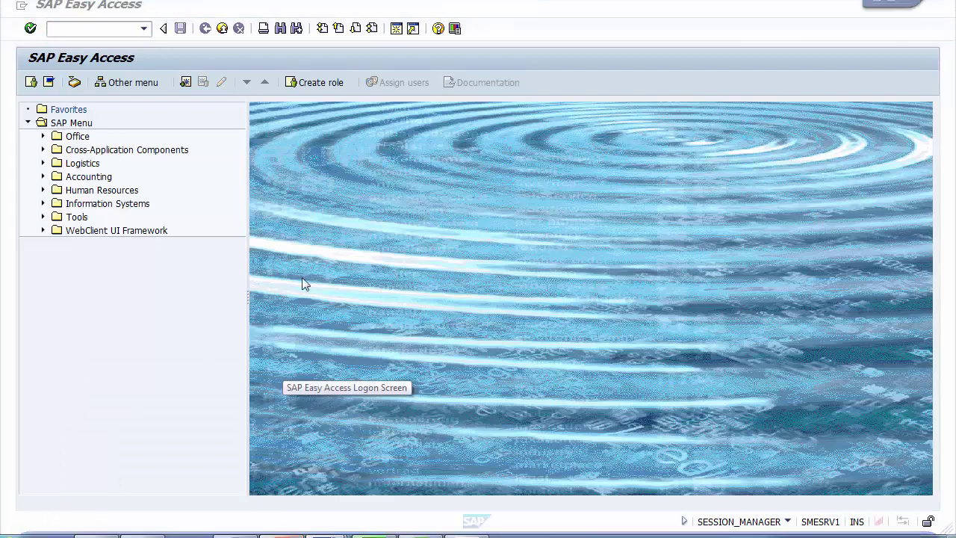
{"action": "left_click", "coordinate": [293, 535]}
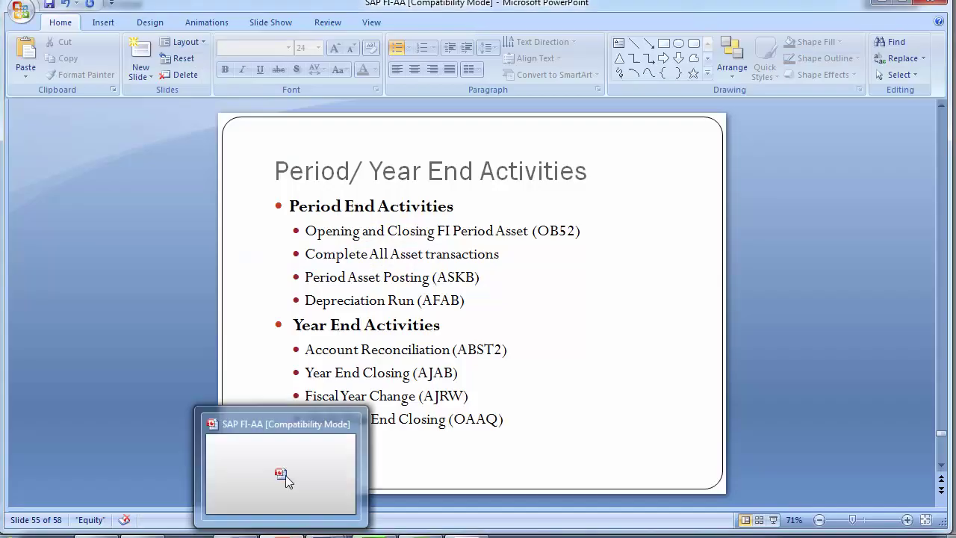
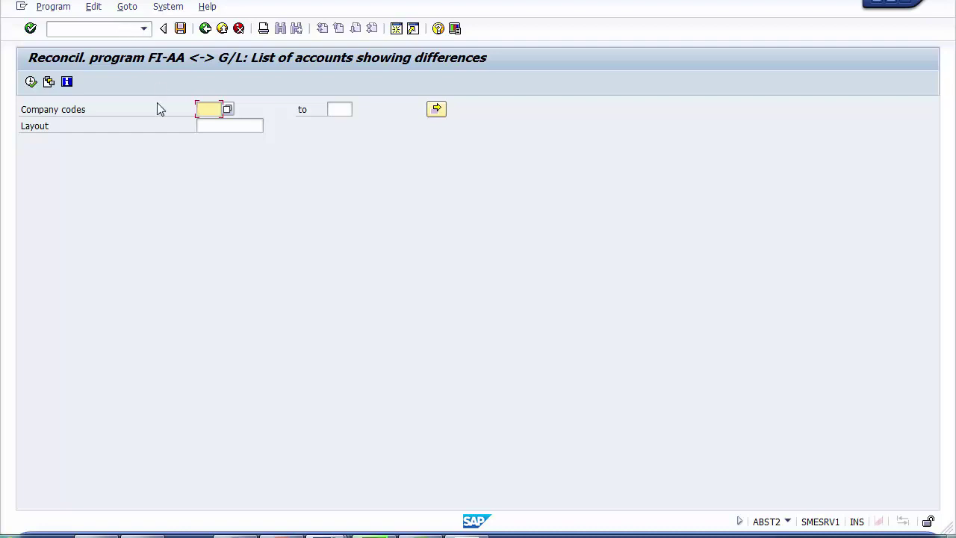
Step: Enter company code 1010 and choose to execute the reconciliation in background
{"action": "type", "text": "1010"}
{"action": "left_click", "coordinate": [53, 7]}
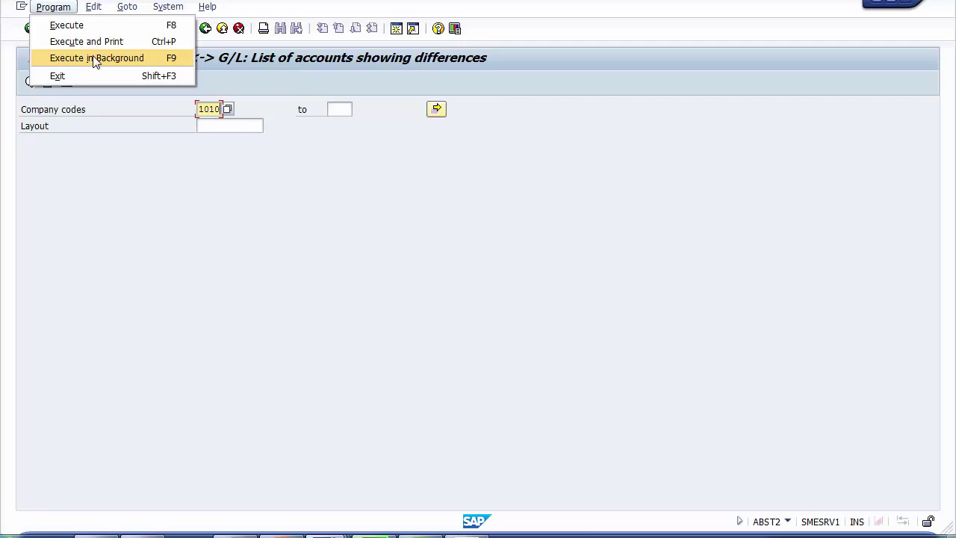
{"action": "left_click", "coordinate": [95, 58]}
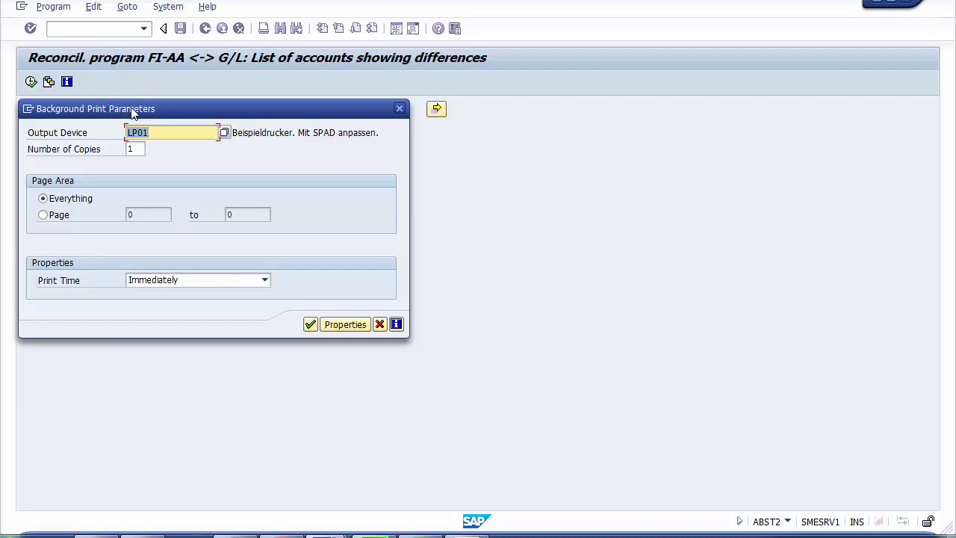
Step: Keep output device LP01 in the background print parameters and continue
{"action": "left_click", "coordinate": [156, 132]}
{"action": "left_click_drag", "start_coordinate": [156, 133], "coordinate": [126, 132]}
{"action": "left_click", "coordinate": [309, 326]}
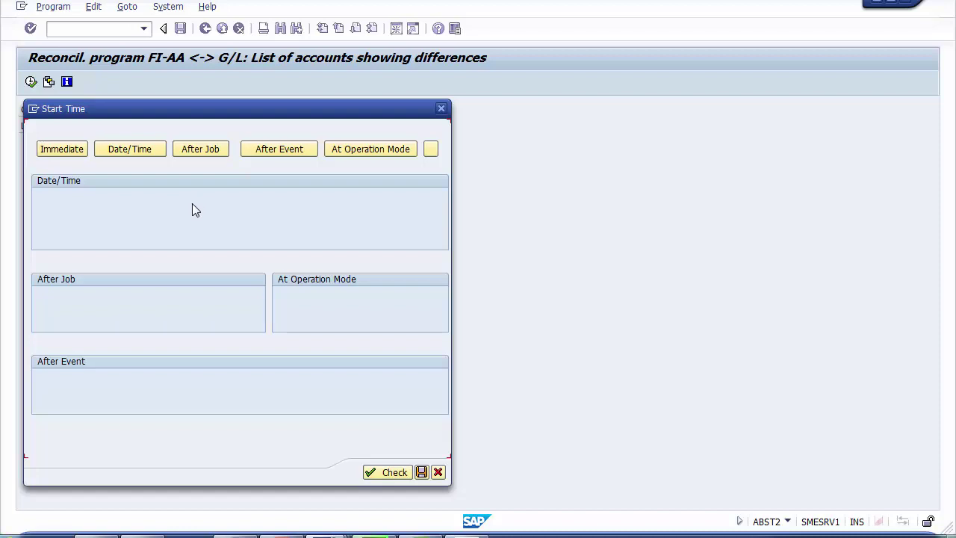
Step: Schedule the RAABST02 background job to start immediately and save it
{"action": "left_click", "coordinate": [63, 153]}
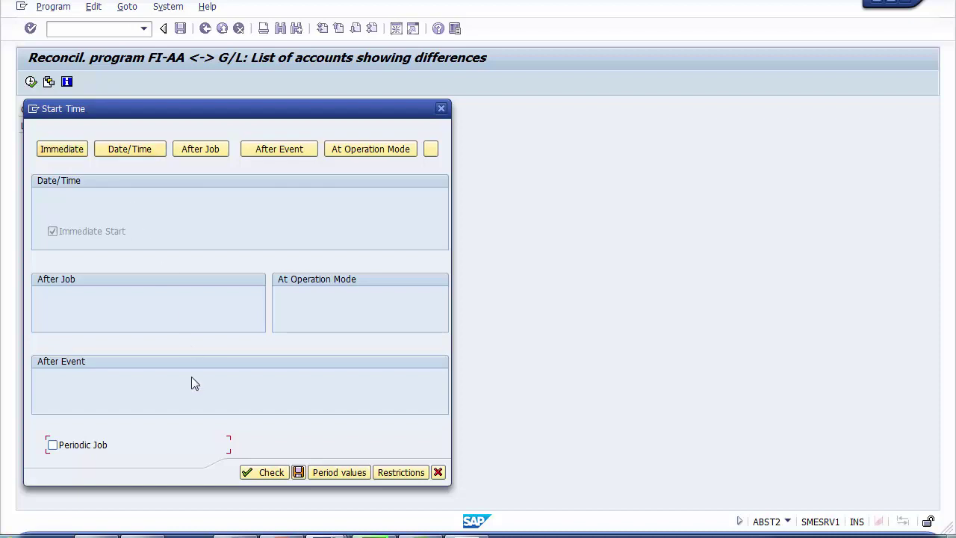
{"action": "left_click", "coordinate": [297, 473]}
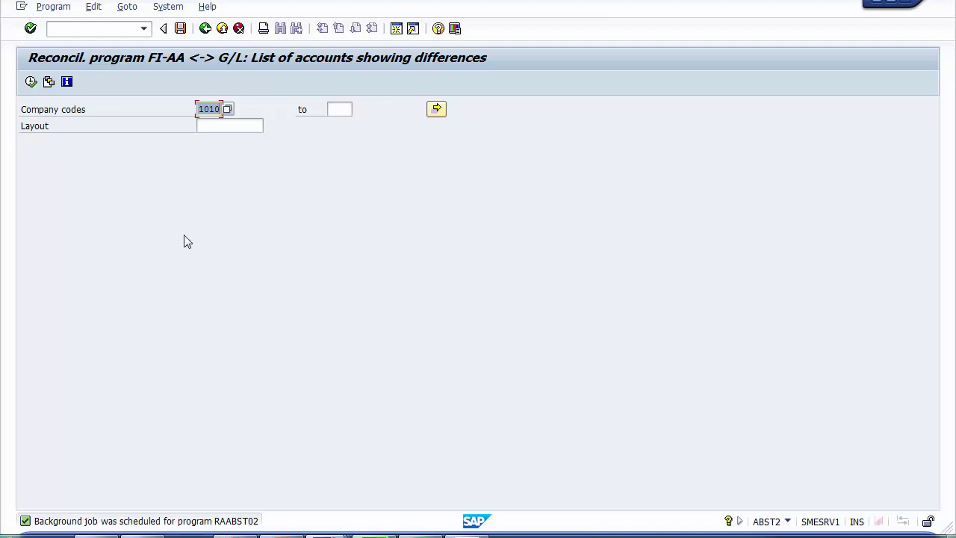
Step: In SM37, list the jobs and open the spool requests of the finished RAABST02 job
{"action": "left_click", "coordinate": [92, 32]}
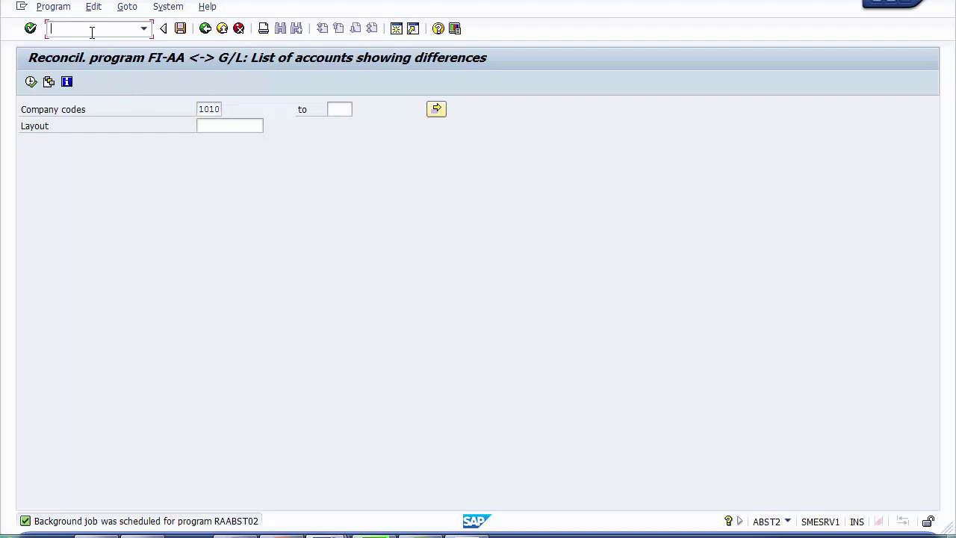
{"action": "type", "text": "/nSM37"}
{"action": "key", "text": "Return"}
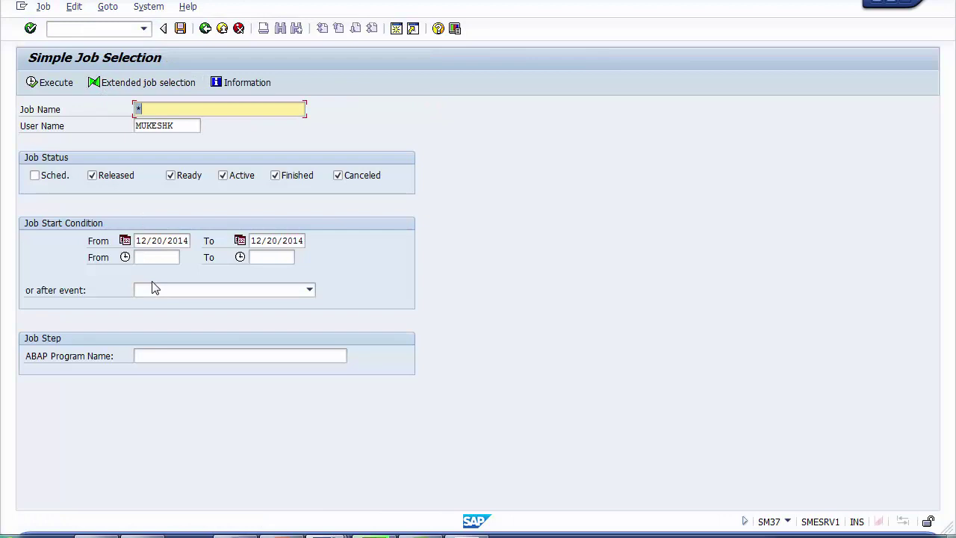
{"action": "left_click", "coordinate": [57, 84]}
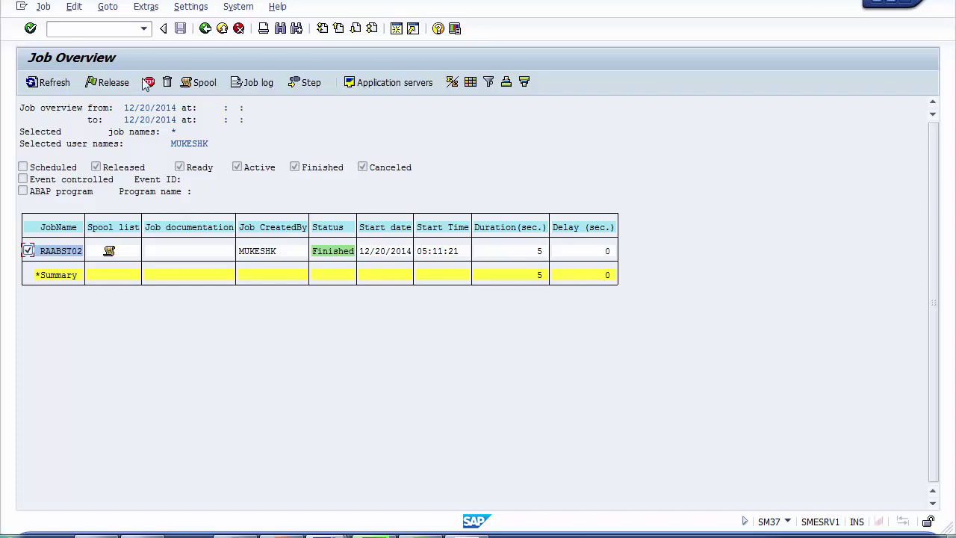
{"action": "left_click", "coordinate": [188, 87]}
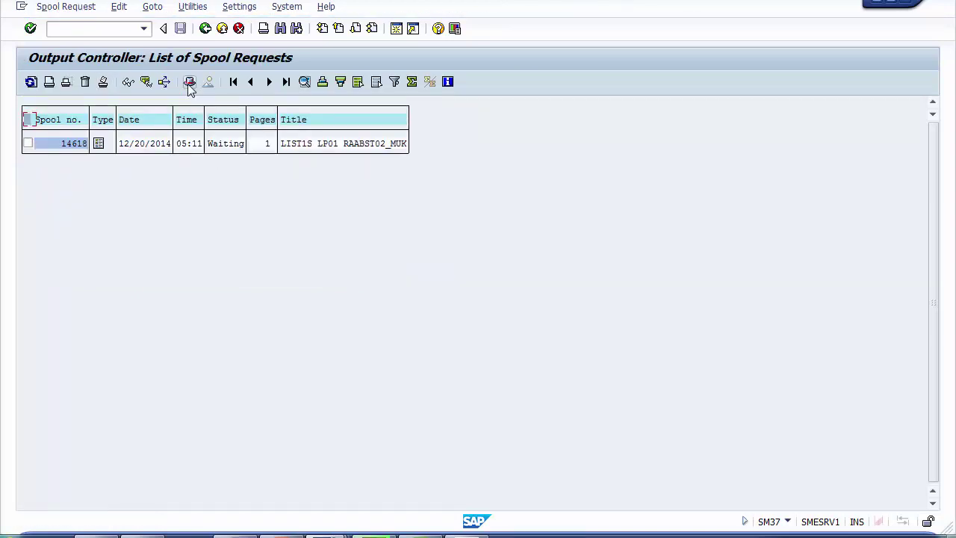
Step: Display spool 14618, confirming an empty difference list, then move to the Period/Year End Activities slide
{"action": "left_click", "coordinate": [27, 143]}
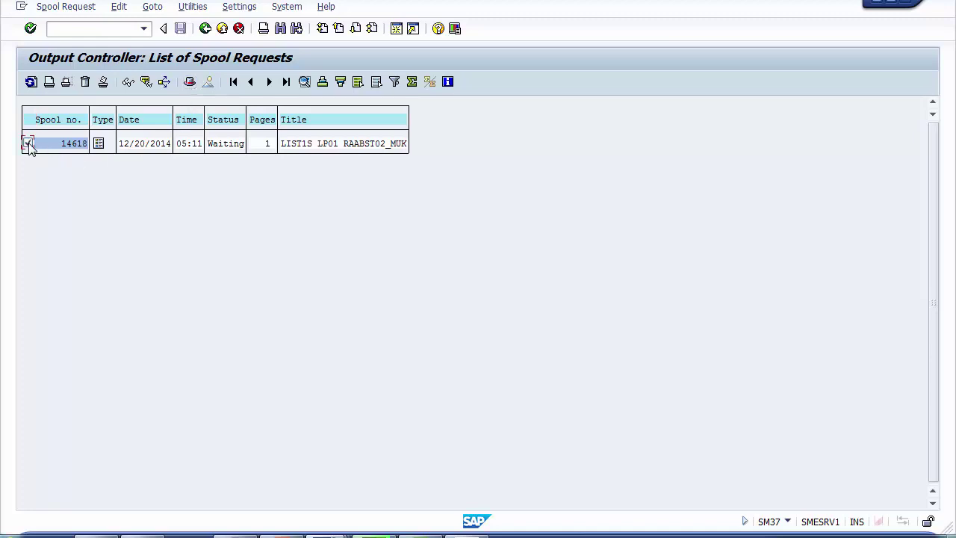
{"action": "left_click", "coordinate": [127, 83]}
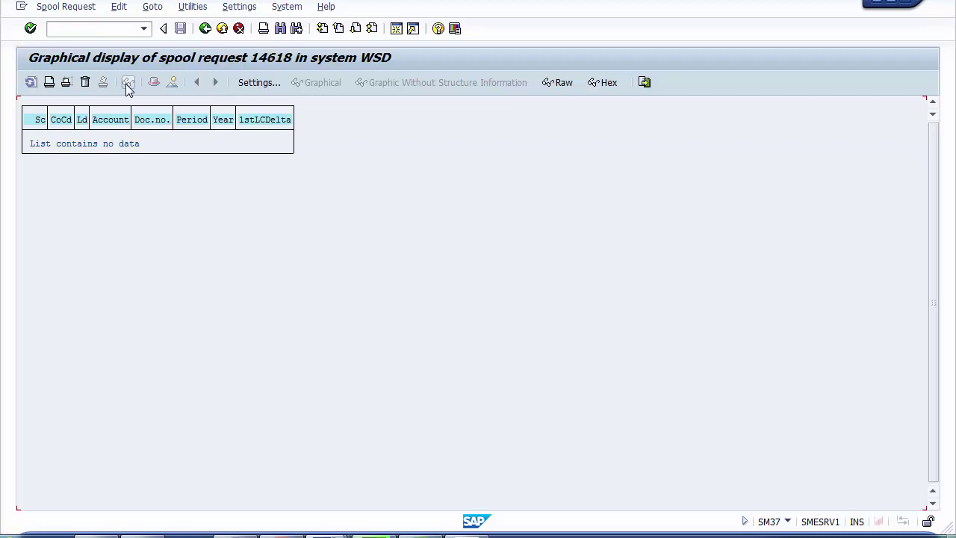
{"action": "left_click", "coordinate": [221, 31]}
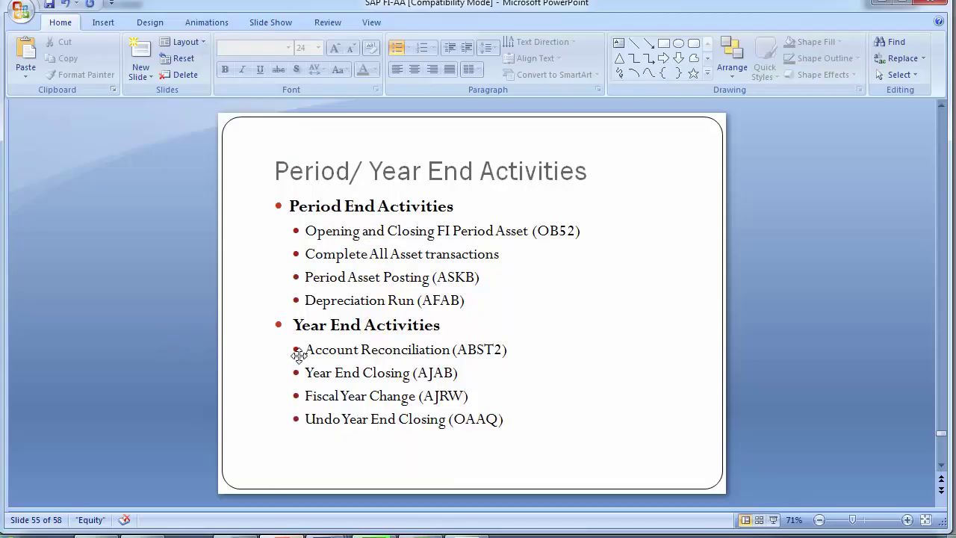
{"action": "triple_click", "coordinate": [514, 348]}
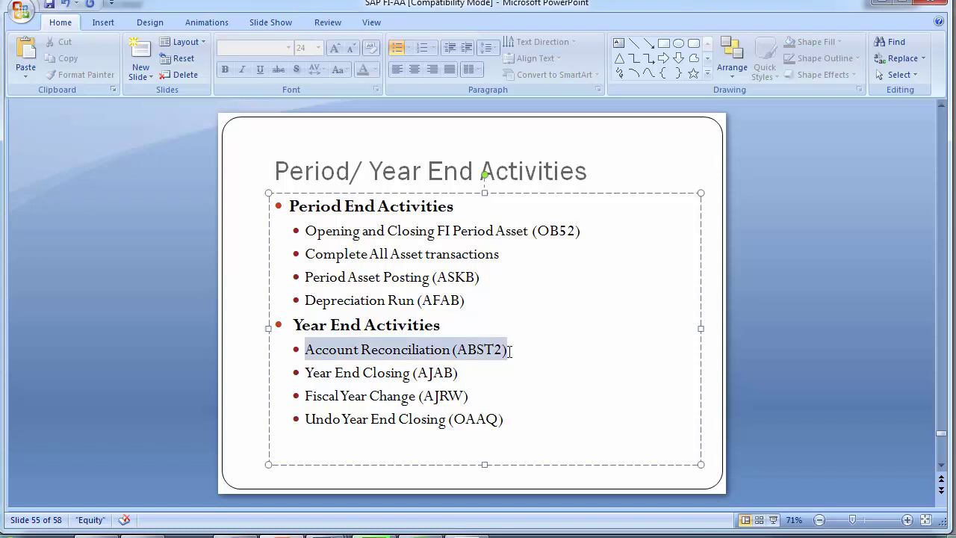
{"action": "left_click", "coordinate": [134, 325]}
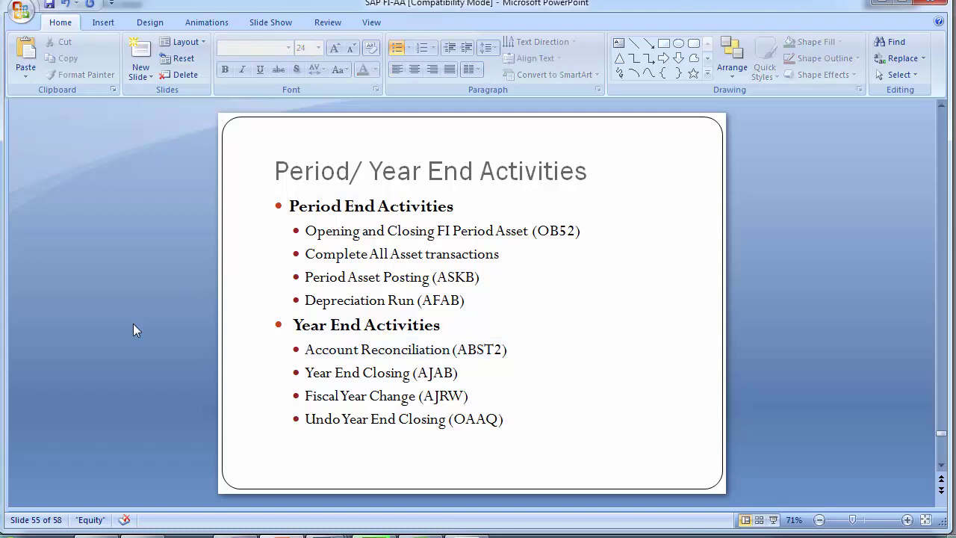
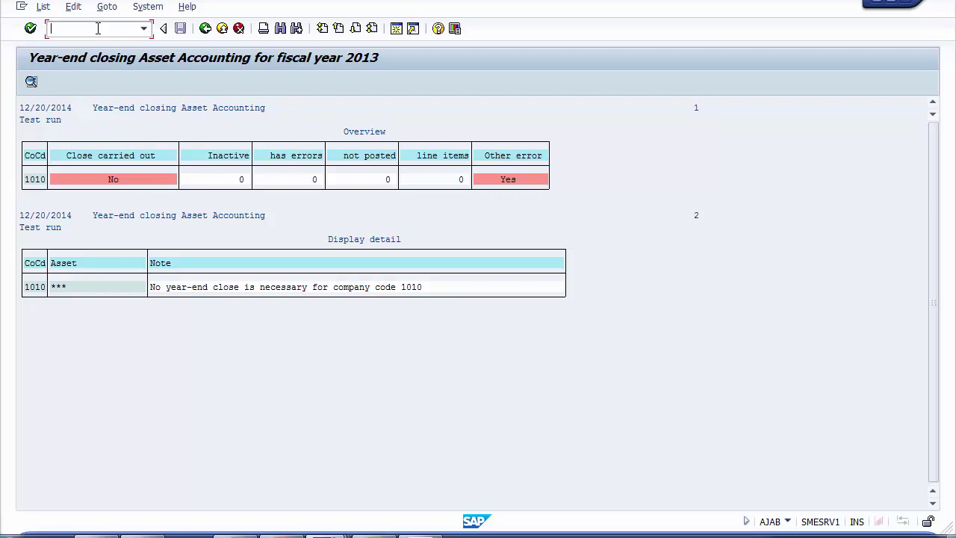
Step: Start transaction AJRW for the asset fiscal year change
{"action": "type", "text": "aj"}
{"action": "key", "text": "alt+Tab"}
{"action": "key", "text": "alt+Tab"}
{"action": "type", "text": "AJRW"}
{"action": "type", "text": "/n"}
{"action": "key", "text": "Return"}
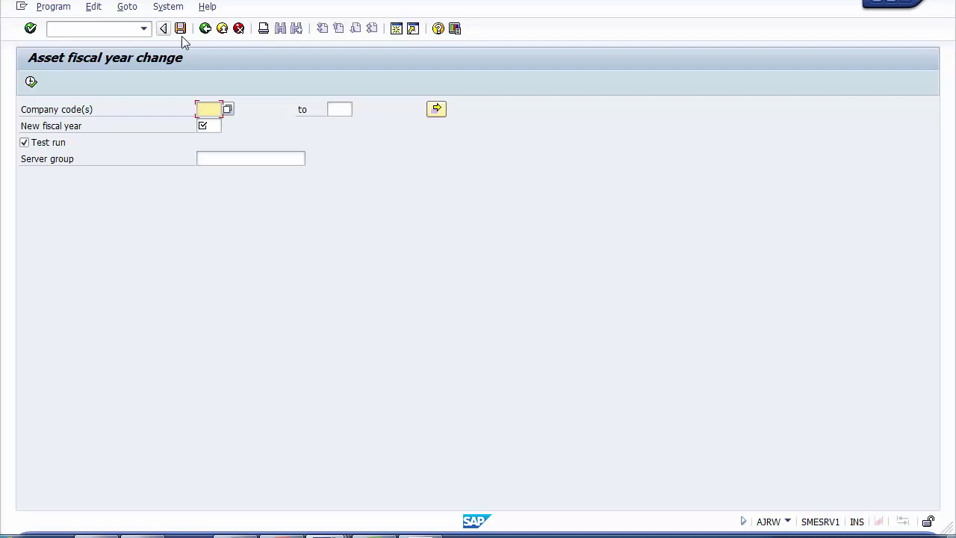
Step: Run a test fiscal year change for company code 1010 into new fiscal year 2015
{"action": "type", "text": "1010"}
{"action": "key", "text": "Tab"}
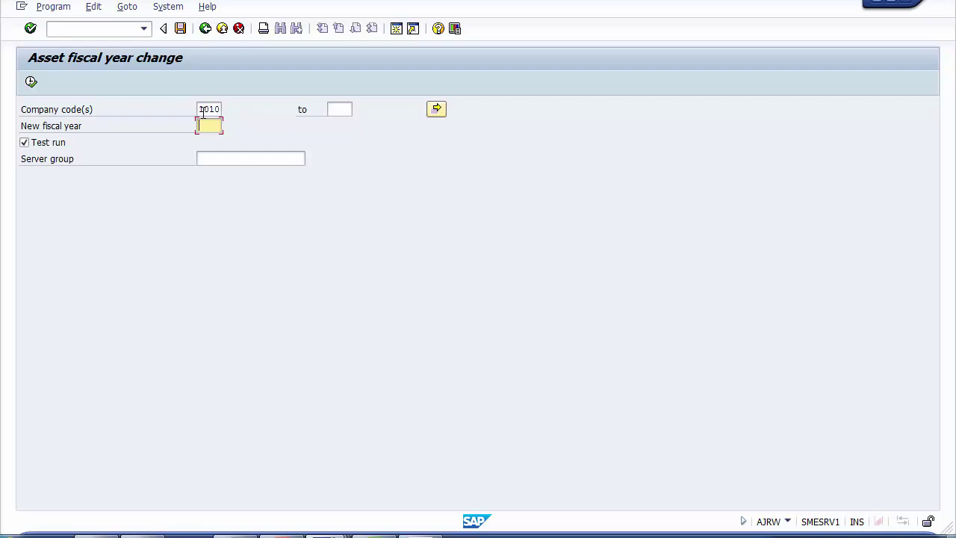
{"action": "type", "text": "2015"}
{"action": "key", "text": "Tab"}
{"action": "left_click", "coordinate": [50, 146]}
{"action": "left_click", "coordinate": [50, 151]}
{"action": "left_click", "coordinate": [32, 82]}
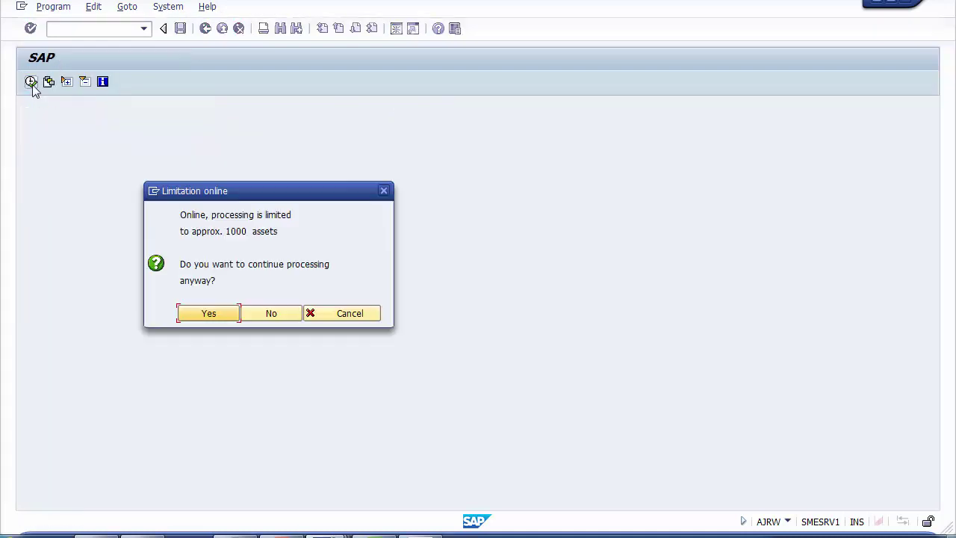
Step: Continue past the 1000-asset online limit and review the 2015 statistics for 1010
{"action": "left_click", "coordinate": [203, 314]}
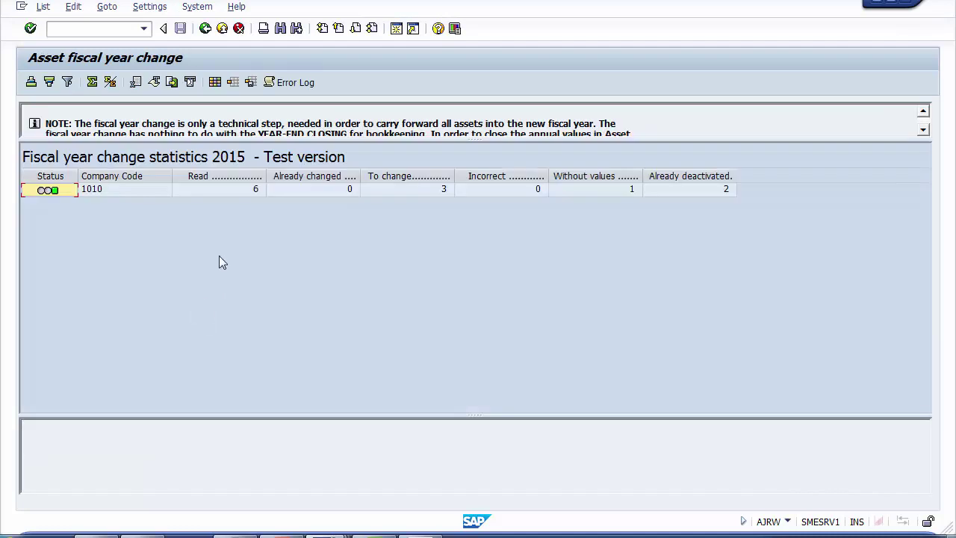
{"action": "left_click", "coordinate": [423, 192]}
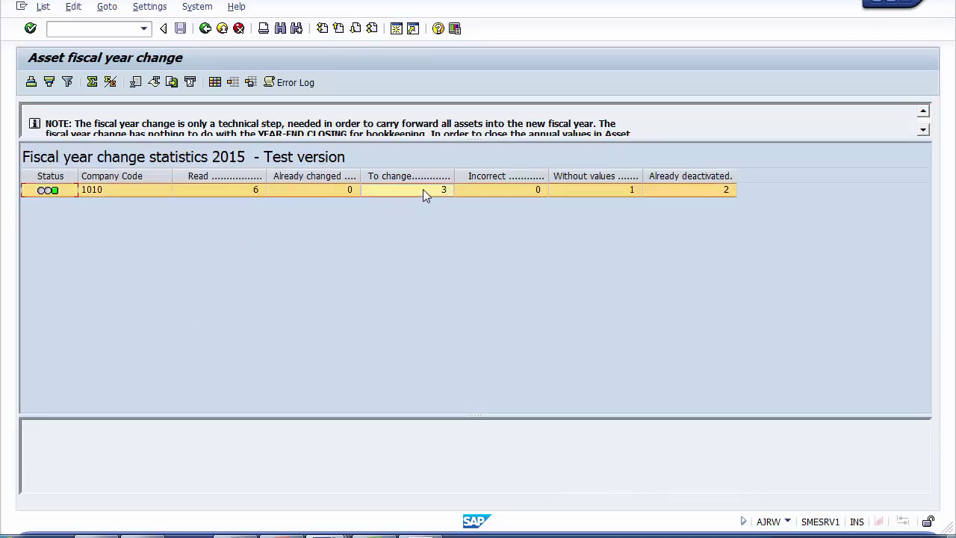
{"action": "left_click", "coordinate": [591, 192]}
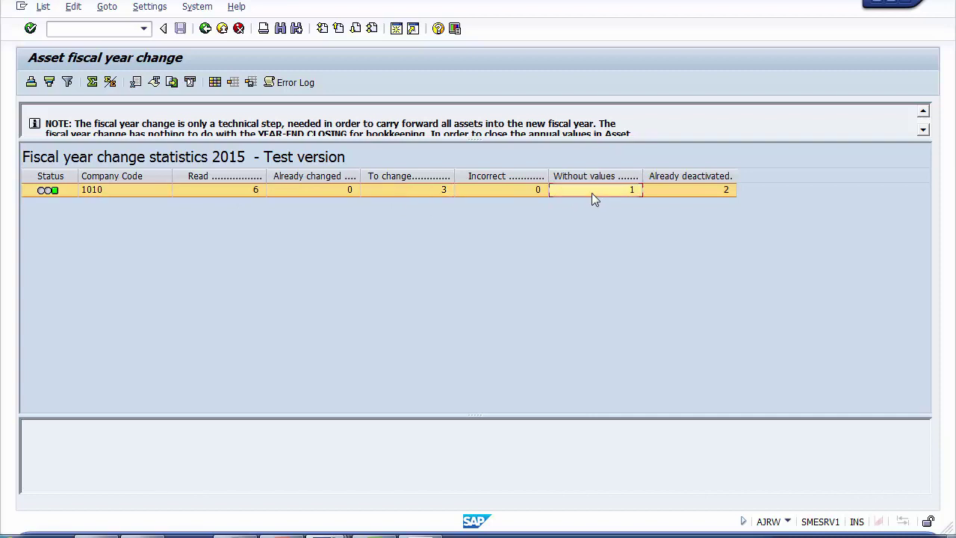
{"action": "left_click", "coordinate": [677, 196]}
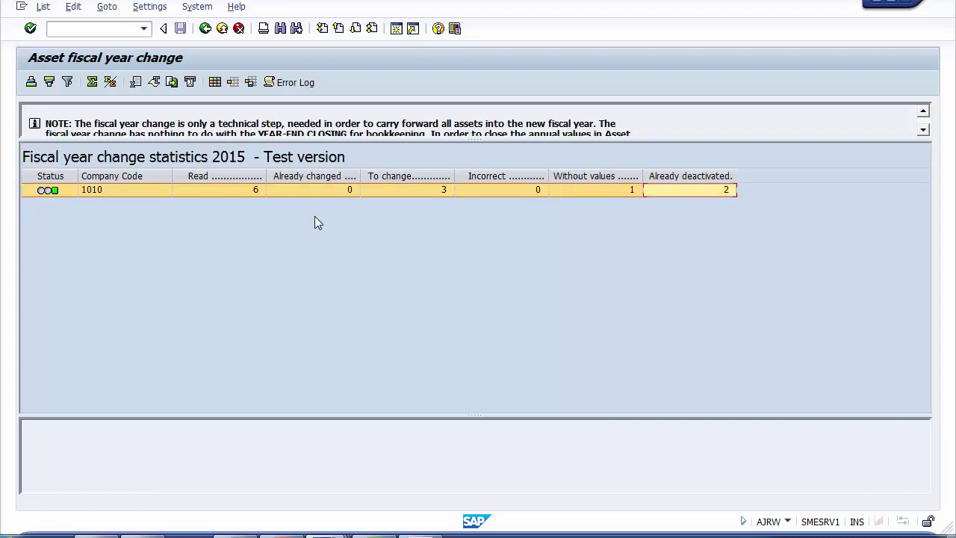
Step: Check the empty error log, then return to the selection screen
{"action": "left_click", "coordinate": [288, 83]}
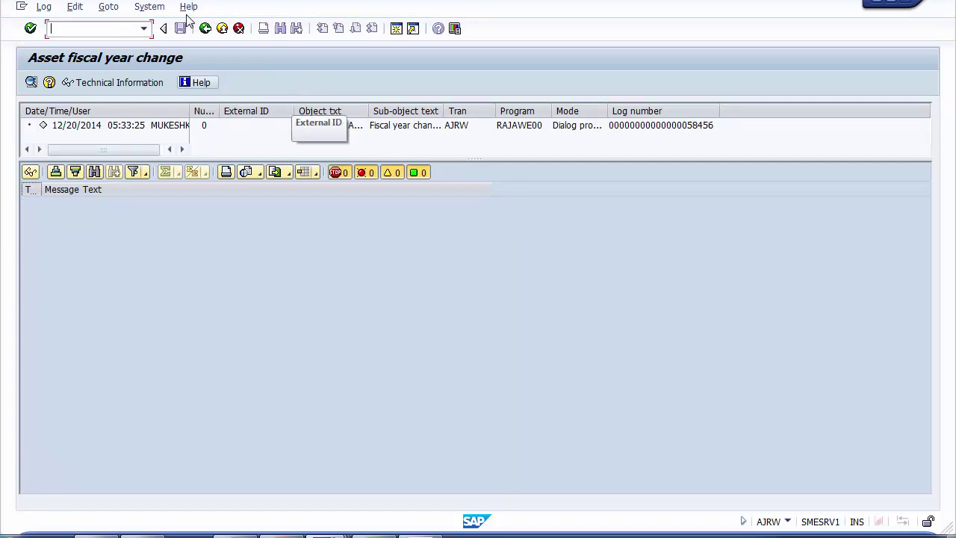
{"action": "left_click", "coordinate": [204, 28]}
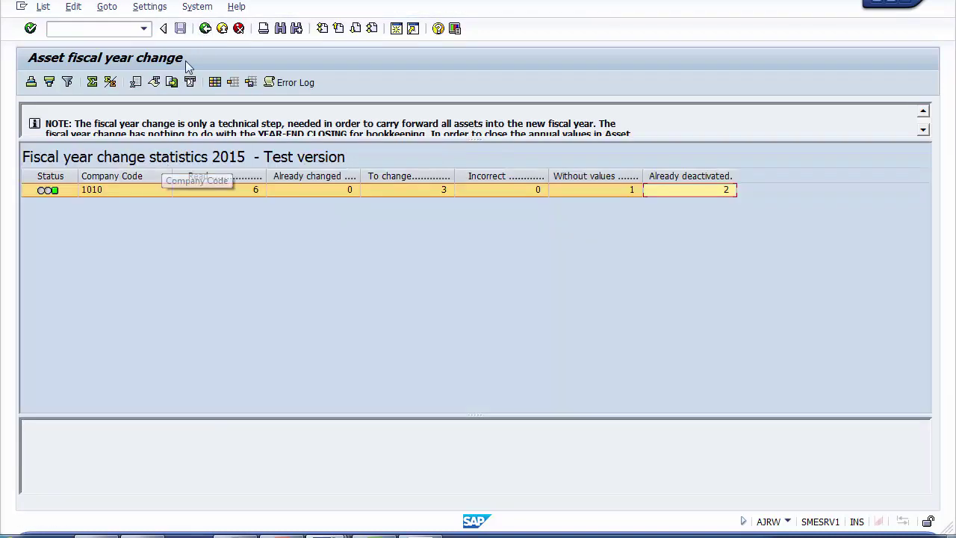
{"action": "left_click", "coordinate": [205, 28]}
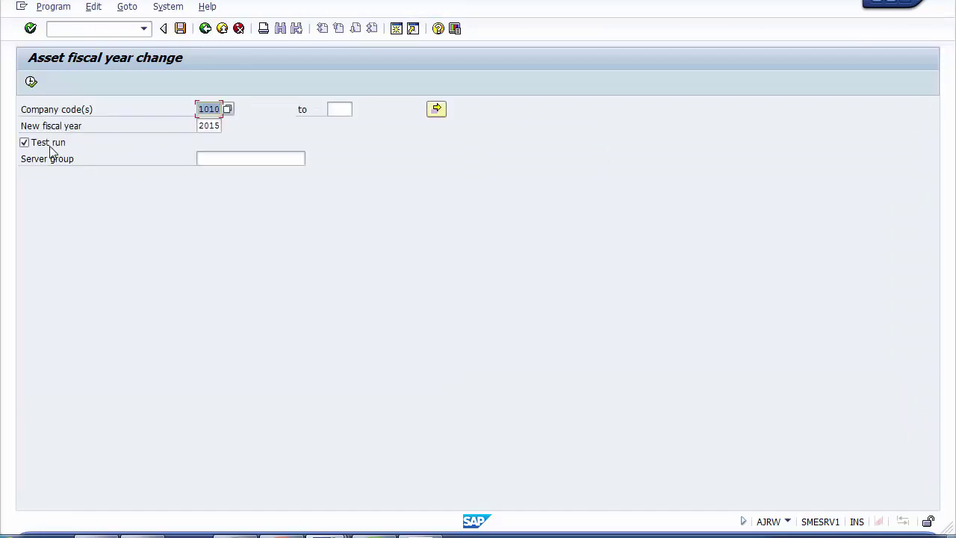
Step: Untick Test run for a real 1010 update into 2015 and open the Program menu
{"action": "left_click", "coordinate": [48, 143]}
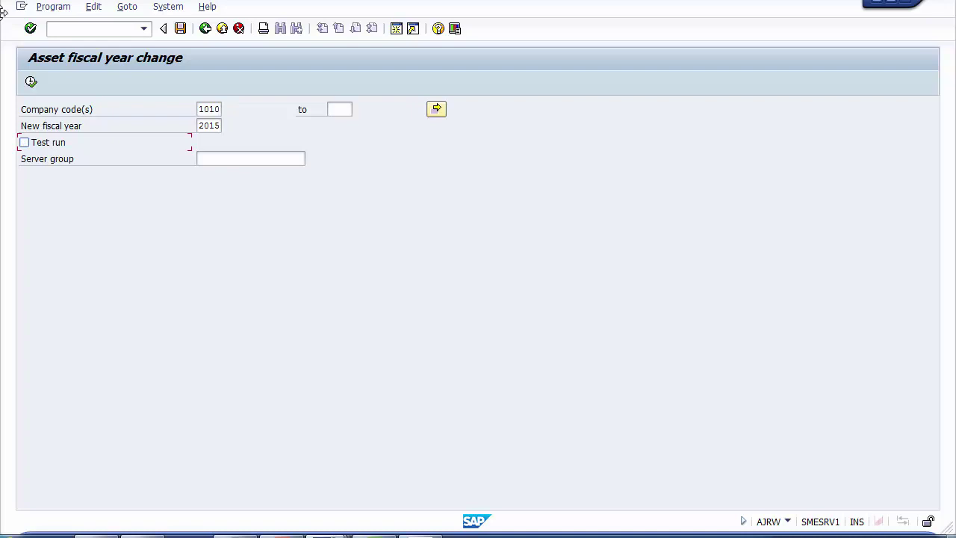
{"action": "left_click", "coordinate": [54, 8]}
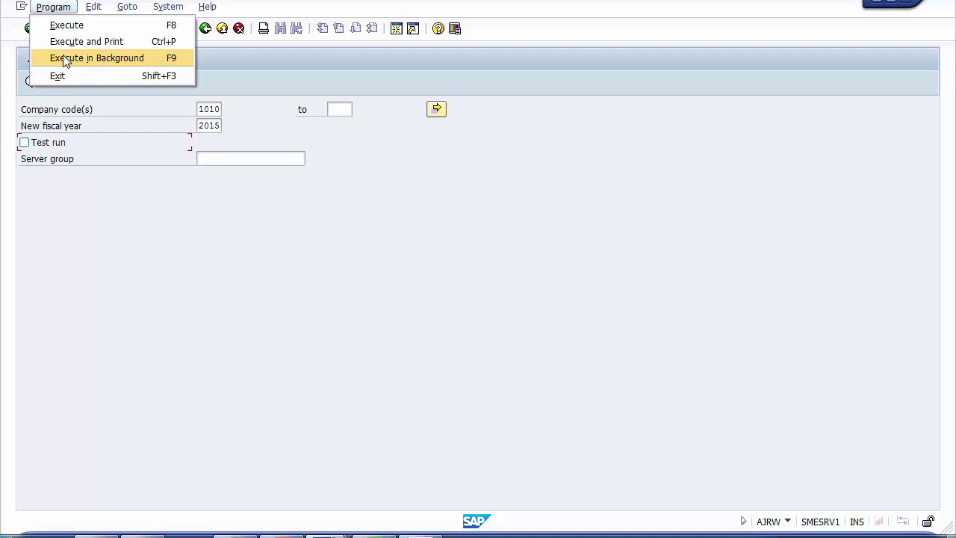
Step: Execute the fiscal year change in background, keeping output device LP01
{"action": "left_click", "coordinate": [66, 60]}
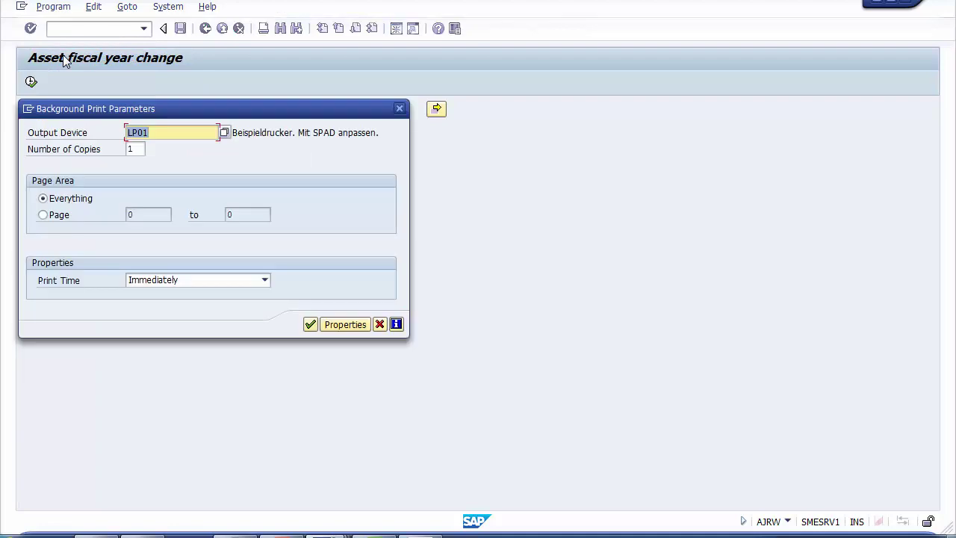
{"action": "left_click", "coordinate": [162, 132]}
{"action": "left_click_drag", "start_coordinate": [162, 132], "coordinate": [127, 133]}
{"action": "left_click", "coordinate": [310, 331]}
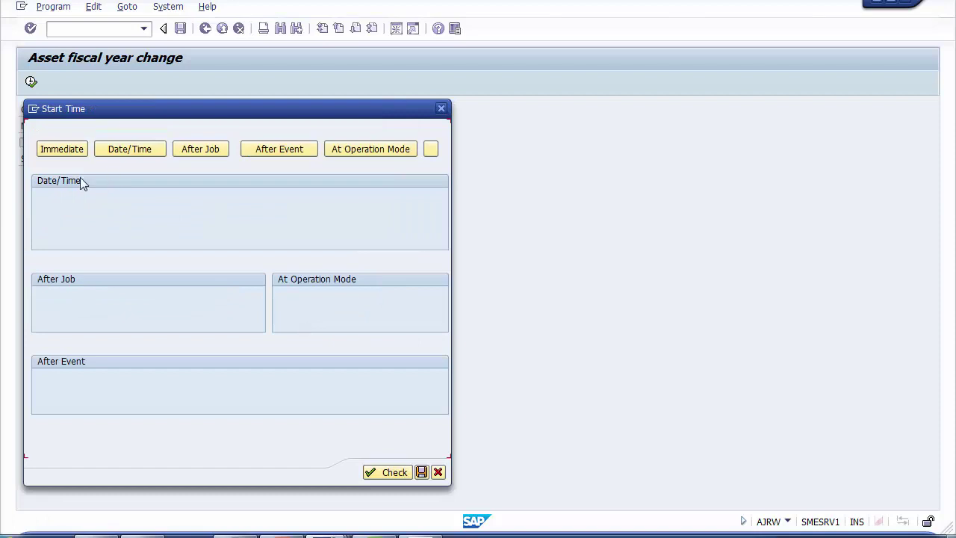
Step: Set the background job to start immediately and save it
{"action": "left_click_drag", "start_coordinate": [55, 115], "coordinate": [109, 111]}
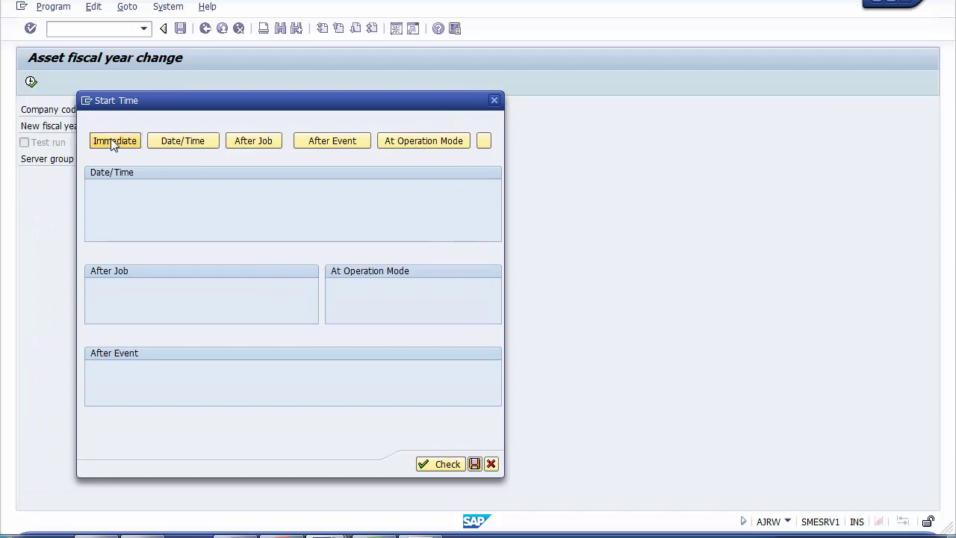
{"action": "left_click", "coordinate": [112, 140]}
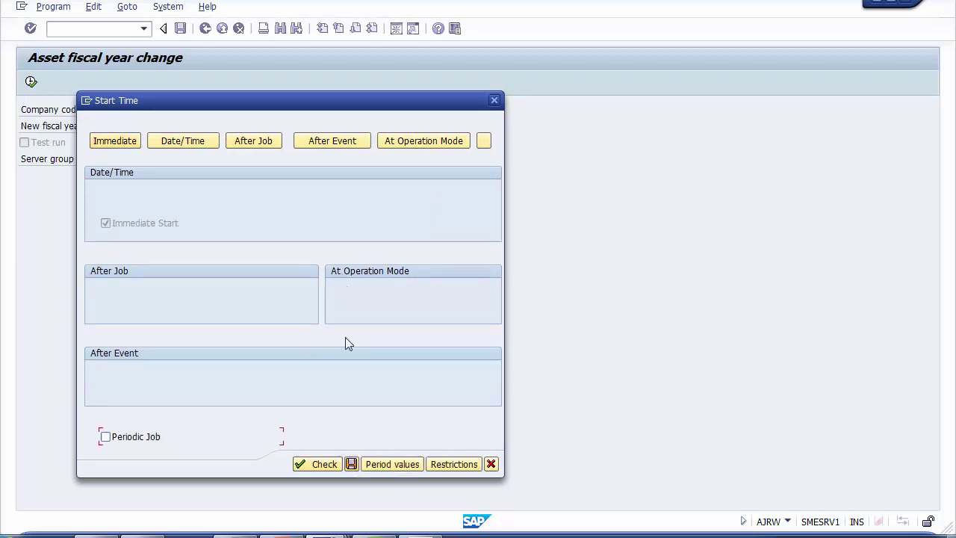
{"action": "left_click", "coordinate": [351, 463]}
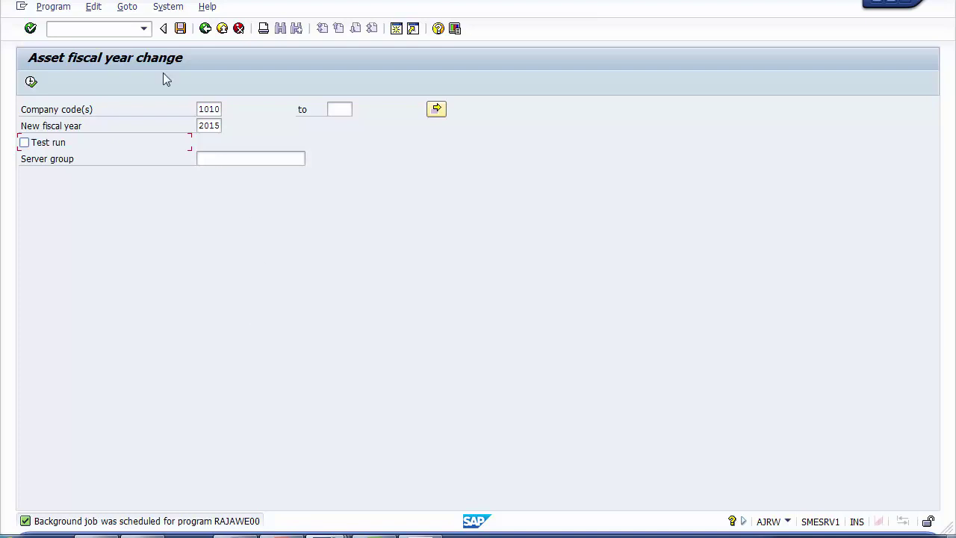
{"action": "left_click", "coordinate": [112, 32]}
Step: In SM37, list the jobs and show the spool requests of the RAJAWE00 job
{"action": "type", "text": "/nSM37"}
{"action": "key", "text": "Return"}
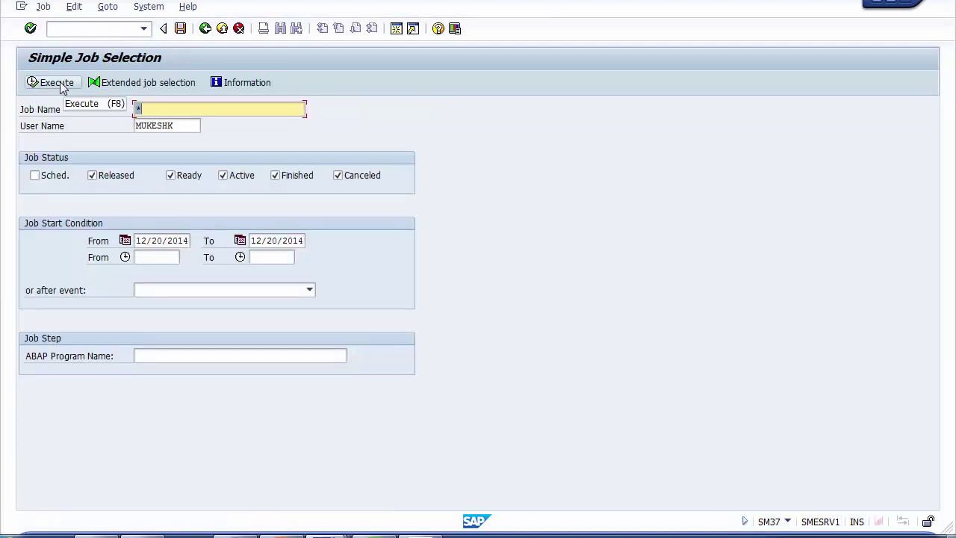
{"action": "left_click", "coordinate": [62, 85]}
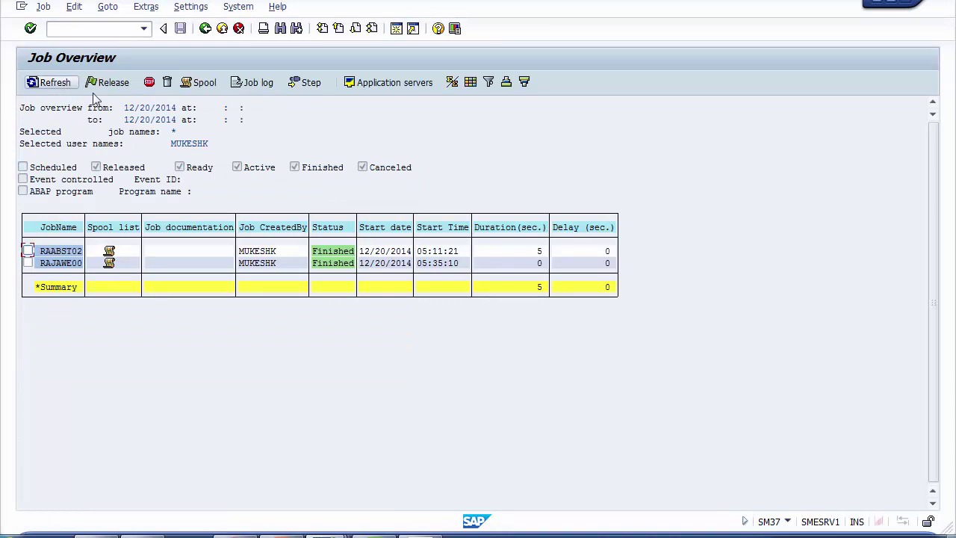
{"action": "left_click", "coordinate": [27, 263]}
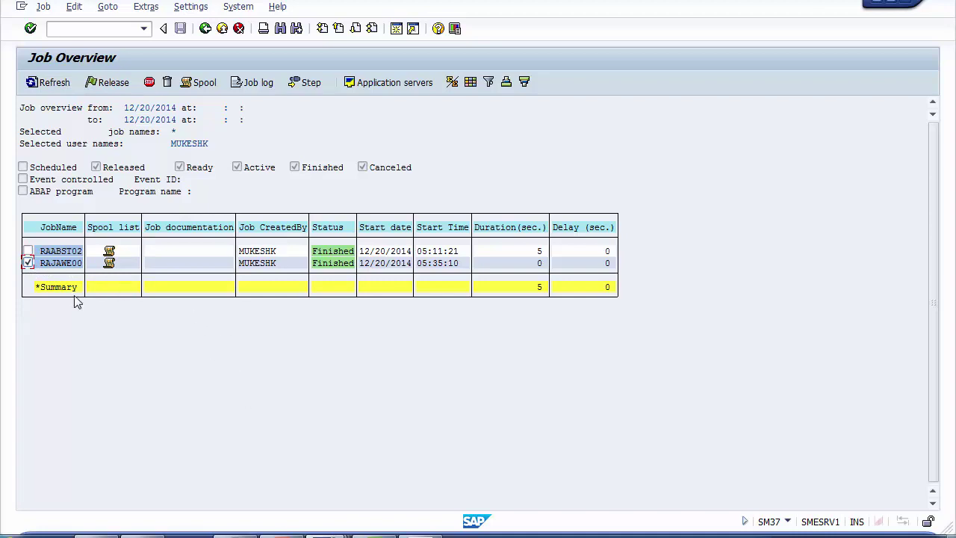
{"action": "left_click", "coordinate": [28, 264]}
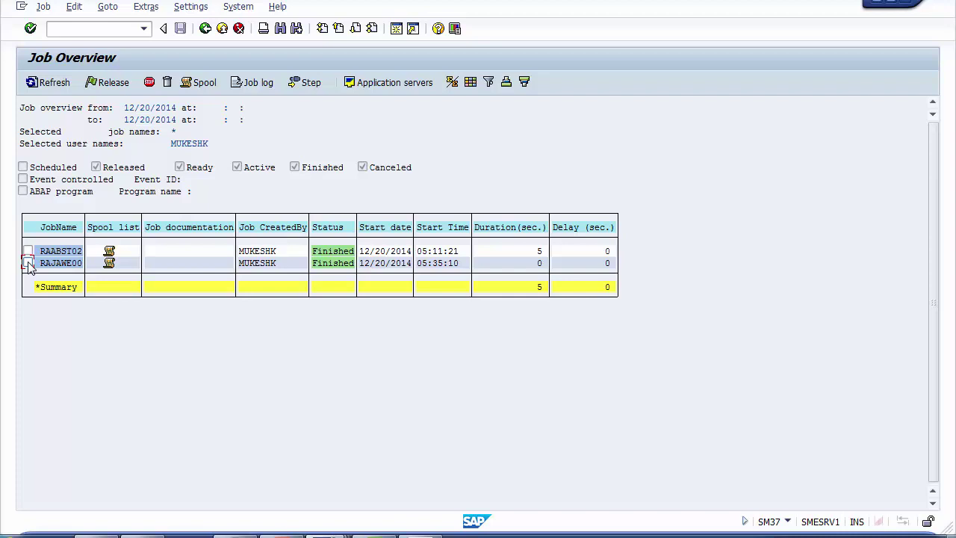
{"action": "left_click", "coordinate": [193, 84]}
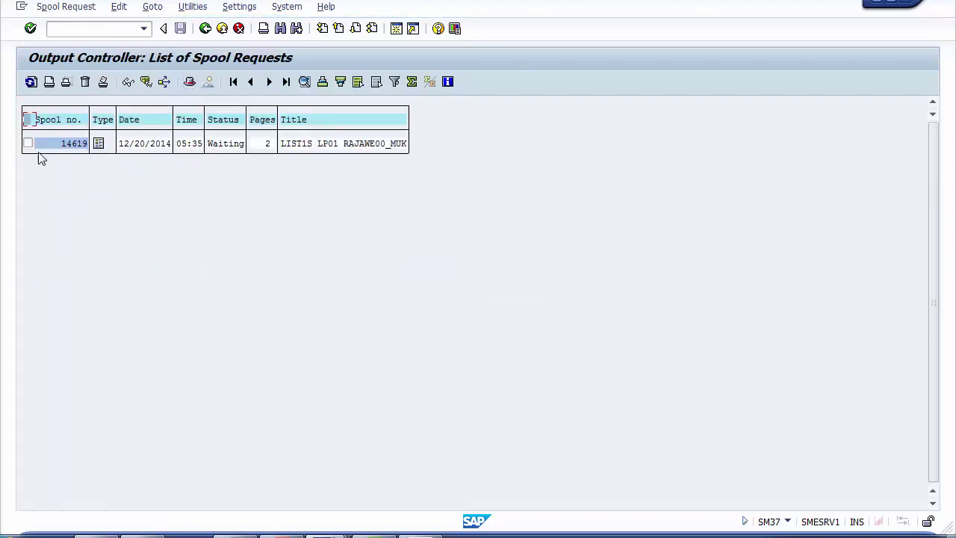
Step: Display spool request 14619 and review its note and 2015 statistics (6 read)
{"action": "left_click", "coordinate": [27, 142]}
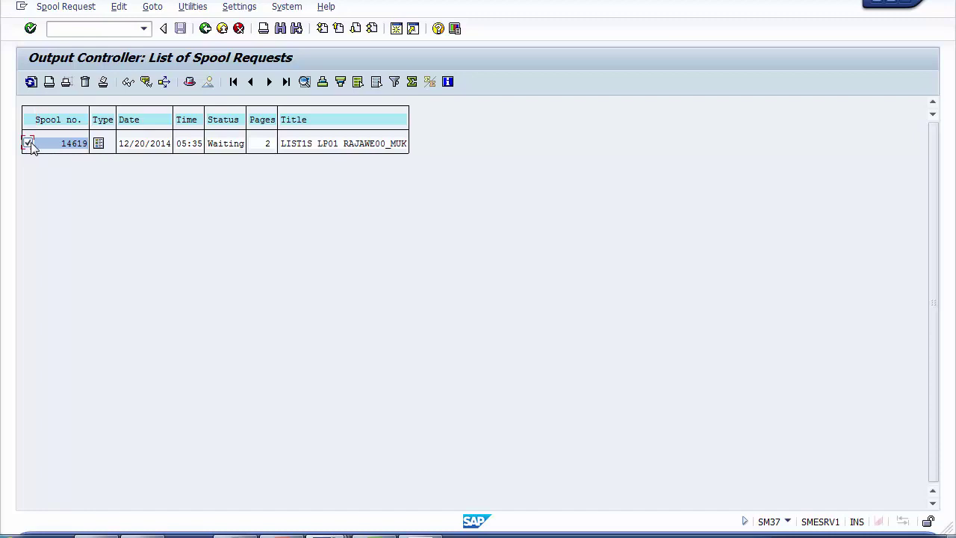
{"action": "left_click", "coordinate": [127, 86]}
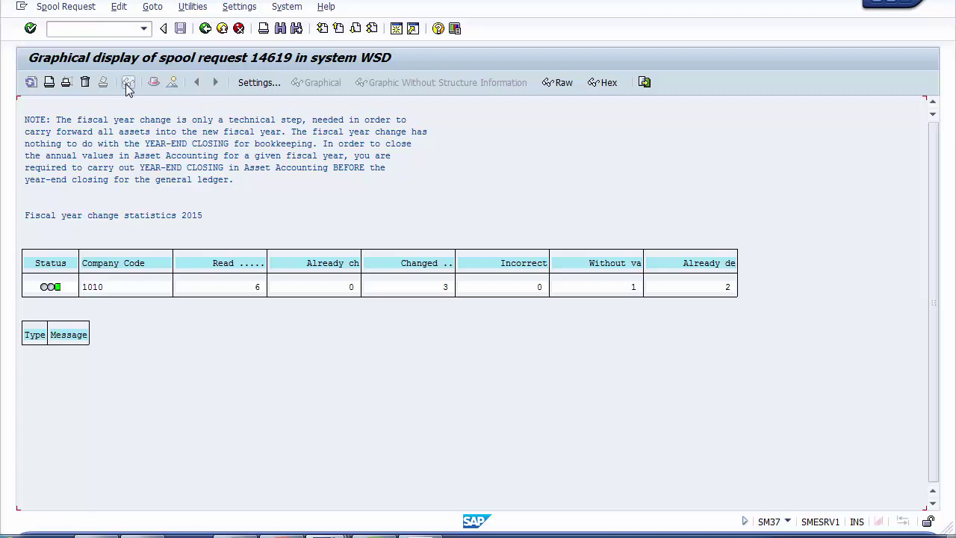
{"action": "left_click", "coordinate": [56, 120]}
{"action": "left_click", "coordinate": [124, 154]}
{"action": "left_click", "coordinate": [187, 121]}
{"action": "left_click", "coordinate": [277, 143]}
{"action": "left_click", "coordinate": [183, 215]}
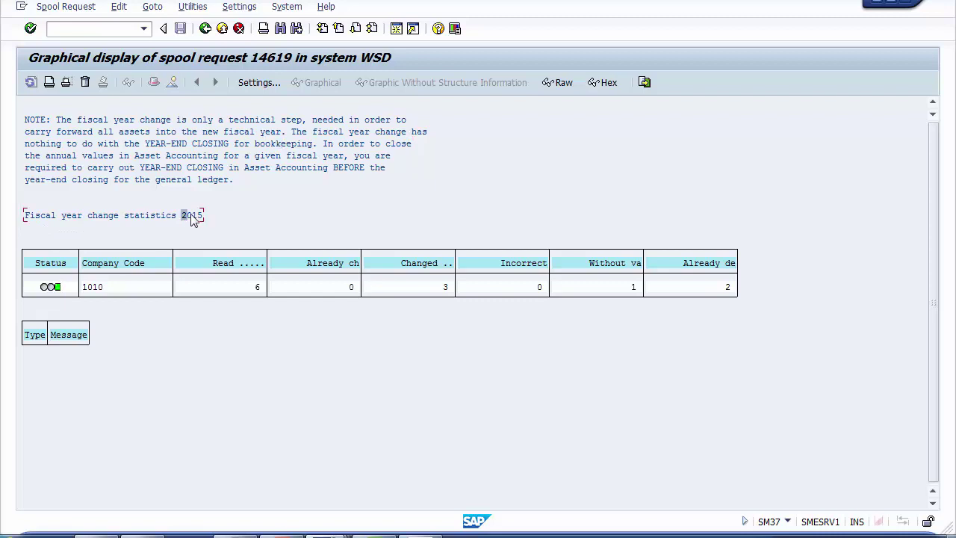
{"action": "left_click", "coordinate": [258, 289]}
{"action": "left_click", "coordinate": [282, 534]}
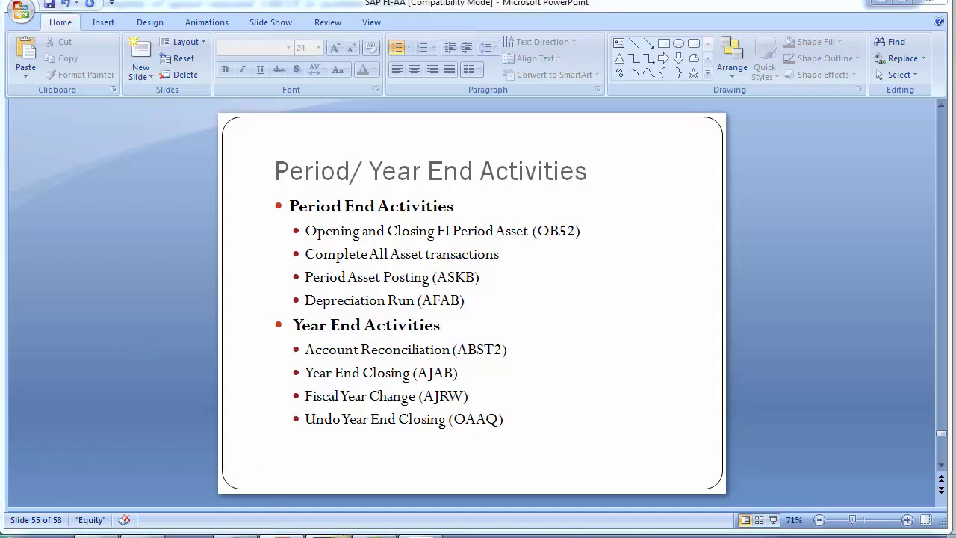
{"action": "mouse_move", "coordinate": [331, 535]}
{"action": "left_click", "coordinate": [346, 491]}
Step: Open OAAQ and locate company code 1010's closed fiscal year 2013
{"action": "left_click", "coordinate": [95, 29]}
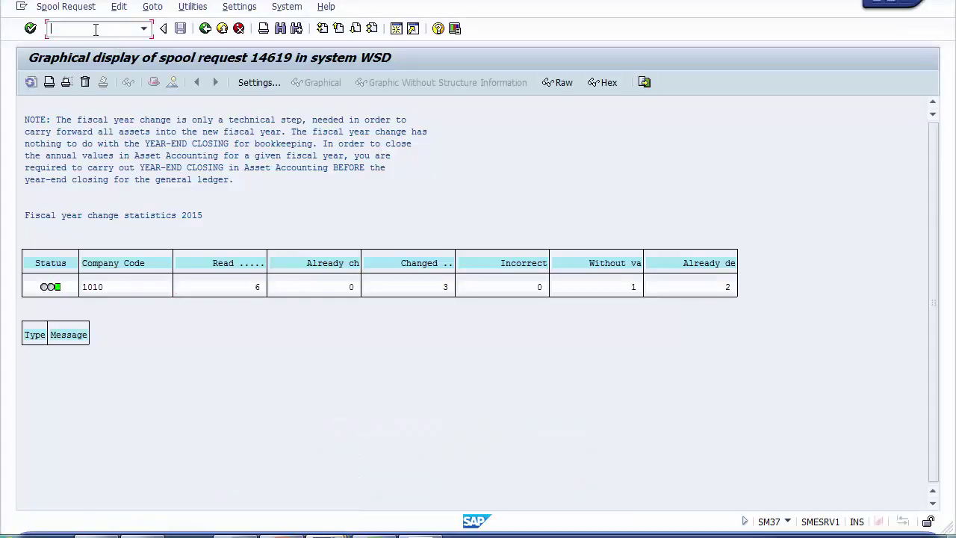
{"action": "type", "text": "/nOAAQ"}
{"action": "key", "text": "Return"}
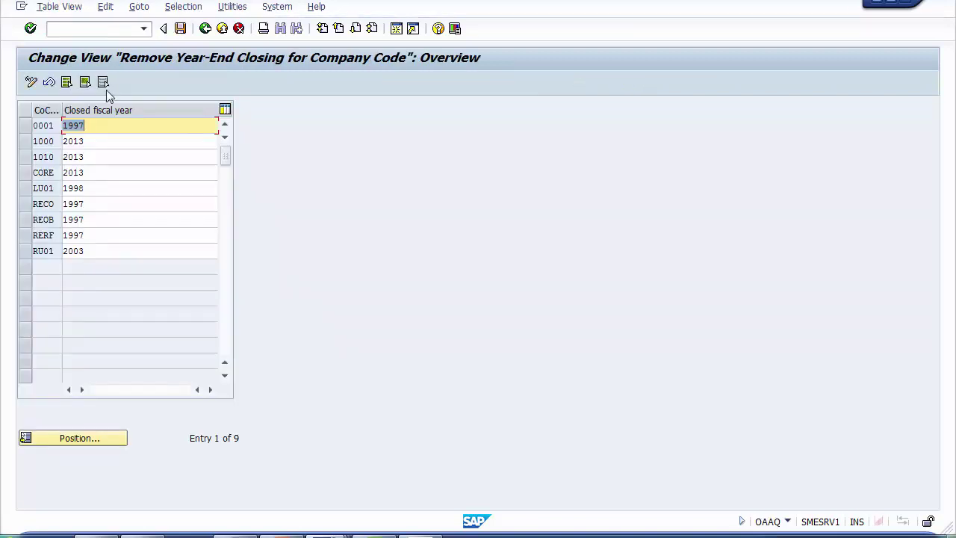
{"action": "left_click", "coordinate": [104, 145]}
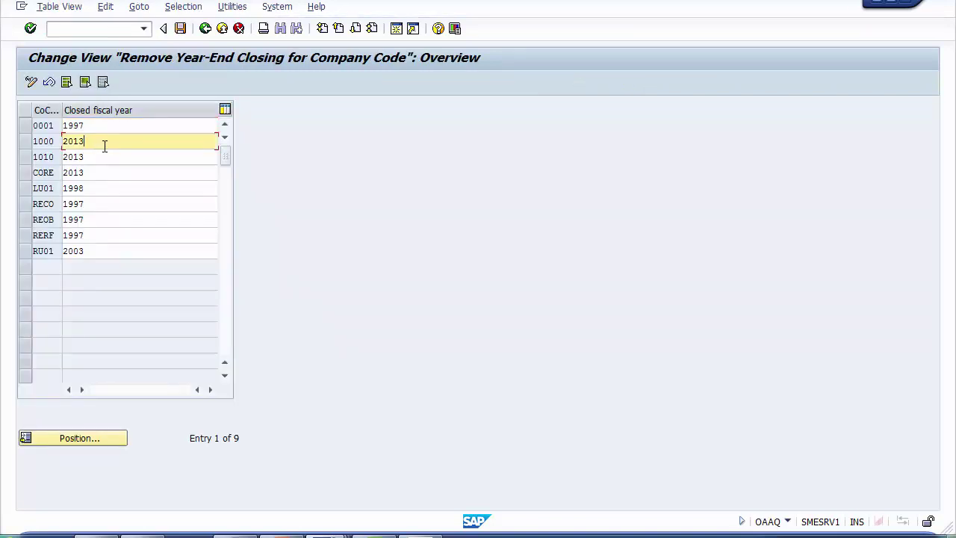
{"action": "left_click", "coordinate": [23, 159]}
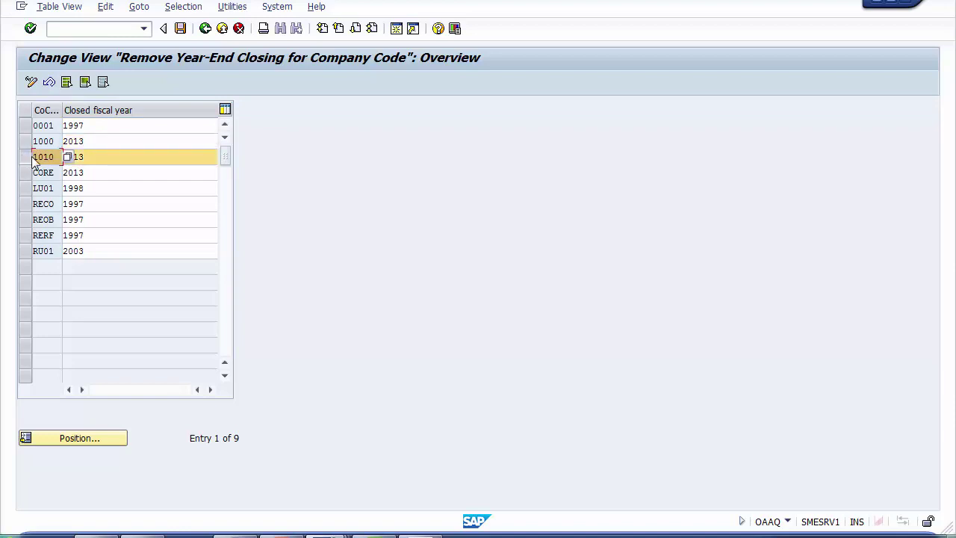
{"action": "left_click_drag", "start_coordinate": [57, 157], "coordinate": [29, 156]}
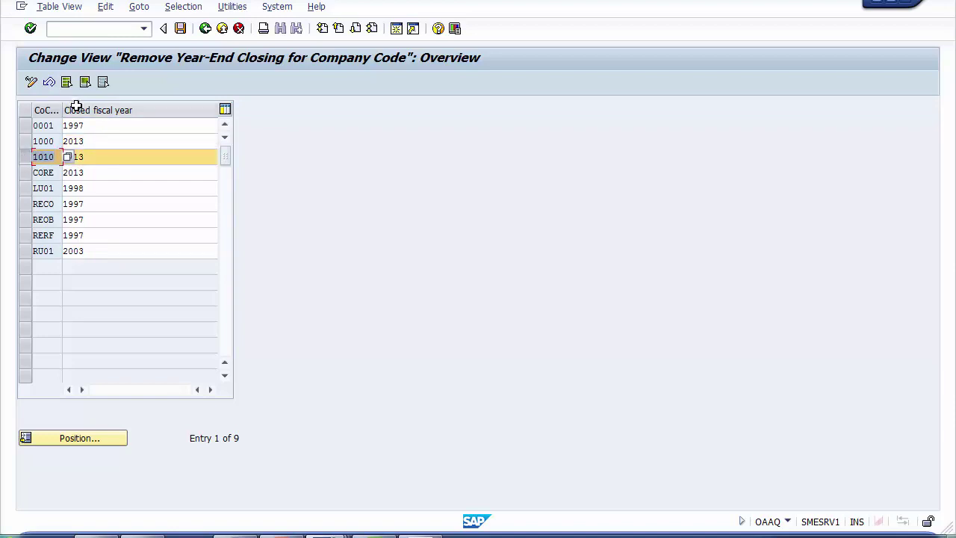
{"action": "left_click", "coordinate": [101, 155]}
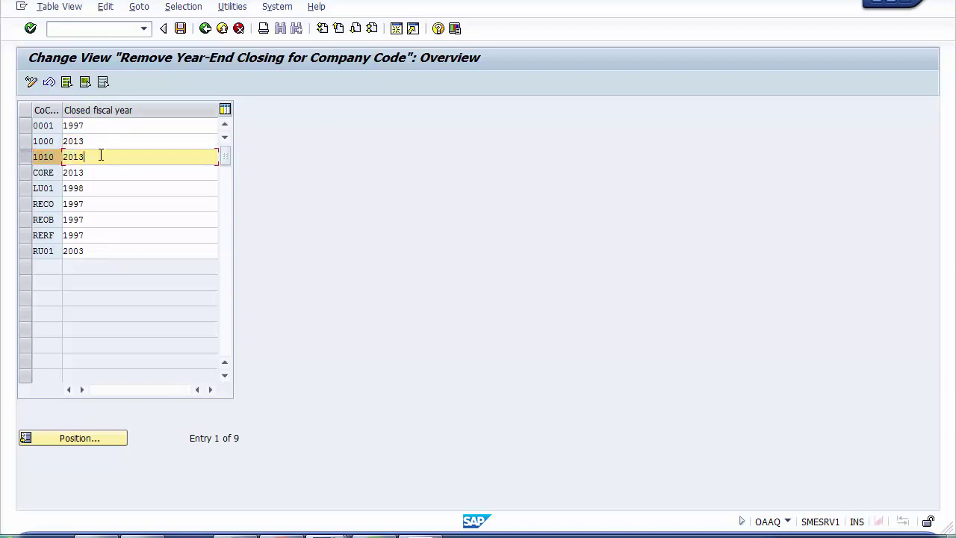
{"action": "left_click_drag", "start_coordinate": [96, 155], "coordinate": [63, 159]}
{"action": "left_click", "coordinate": [90, 157]}
Step: In change mode, replace 1010's closed fiscal year 2013 with 2012 and save
{"action": "left_click", "coordinate": [31, 83]}
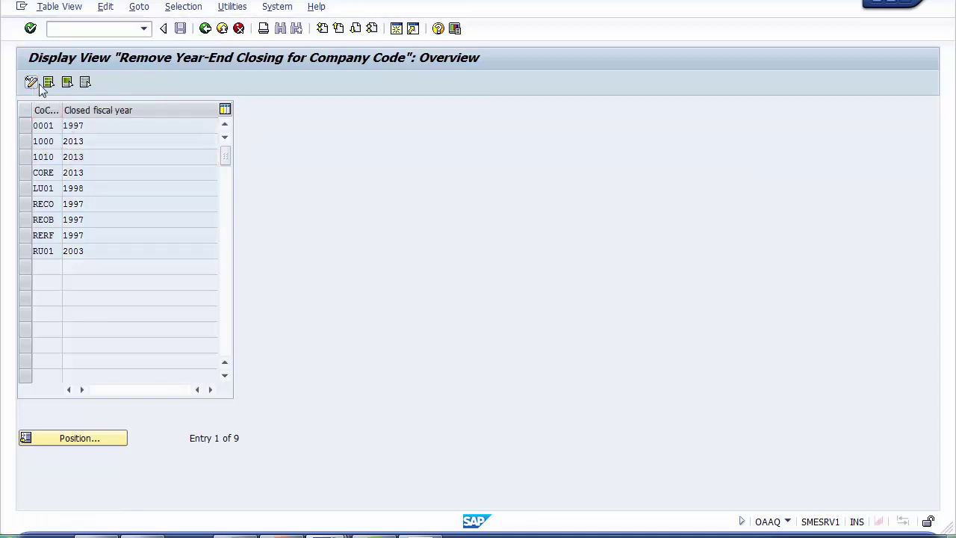
{"action": "left_click", "coordinate": [33, 83]}
{"action": "left_click", "coordinate": [104, 158]}
{"action": "key", "text": "BackSpace"}
{"action": "key", "text": "BackSpace"}
{"action": "key", "text": "BackSpace"}
{"action": "key", "text": "BackSpace"}
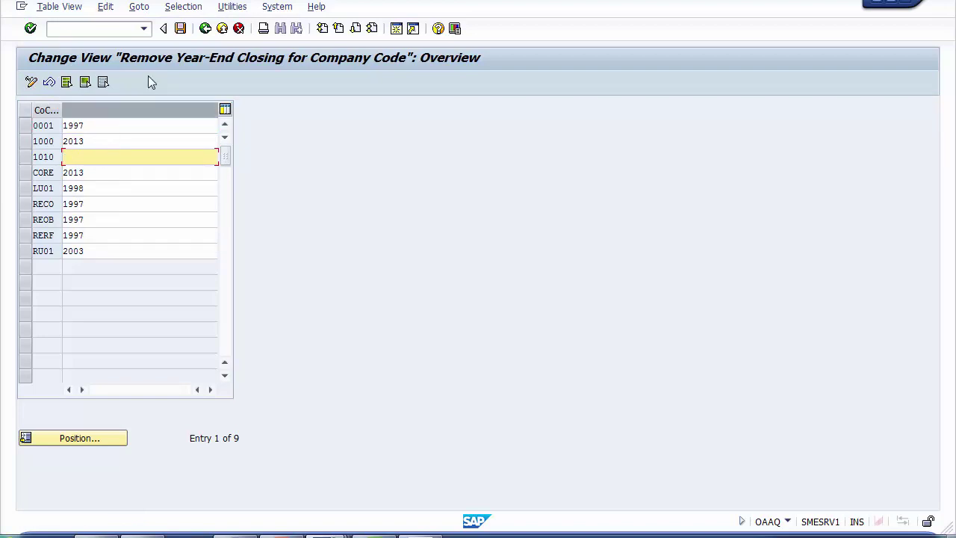
{"action": "left_click", "coordinate": [180, 33]}
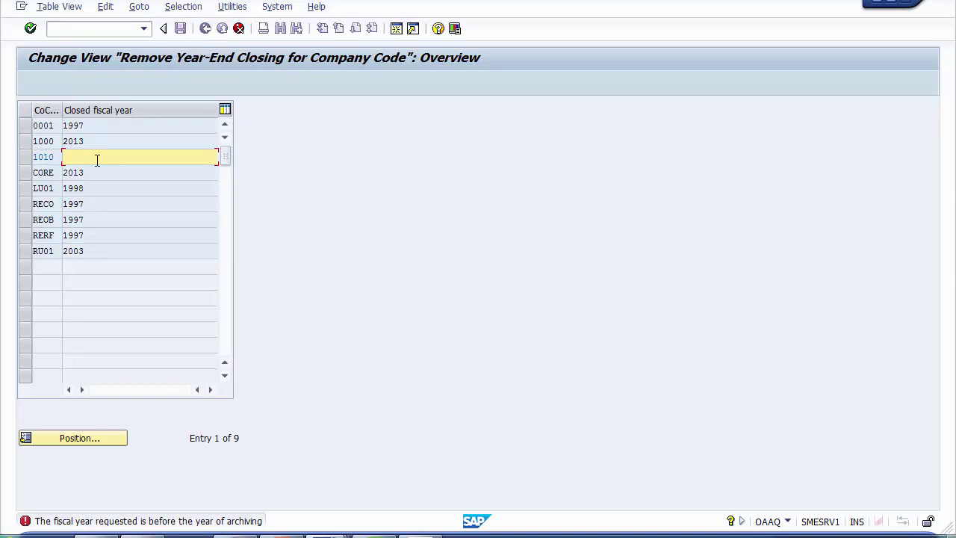
{"action": "type", "text": "2012"}
{"action": "key", "text": "ctrl+s"}
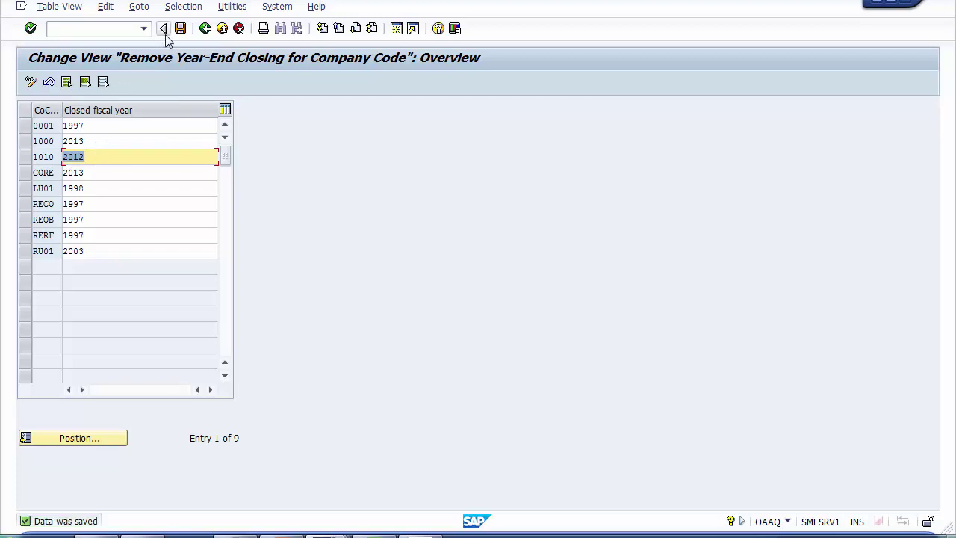
Step: Highlight the saved 2012 value, save again, and return to the PowerPoint slides
{"action": "left_click", "coordinate": [97, 158]}
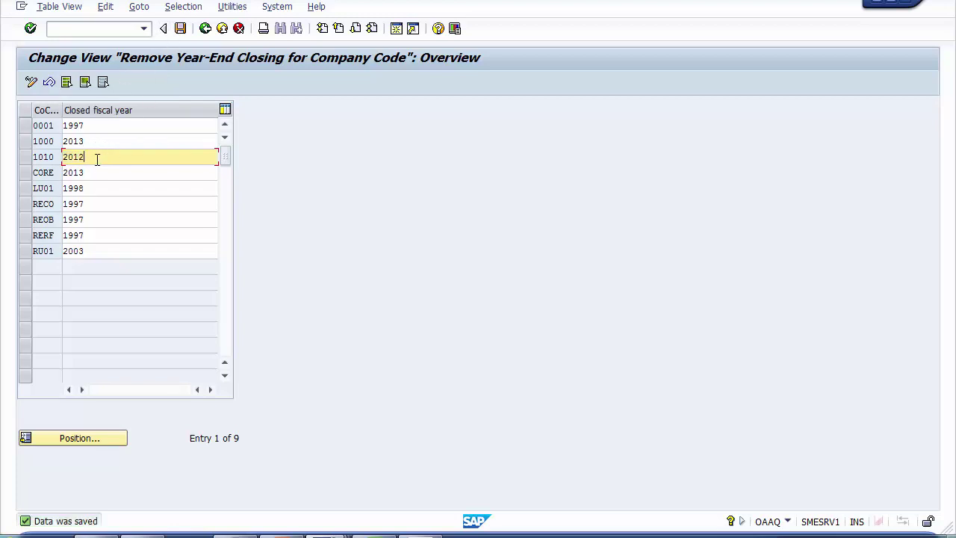
{"action": "left_click_drag", "start_coordinate": [97, 159], "coordinate": [49, 155]}
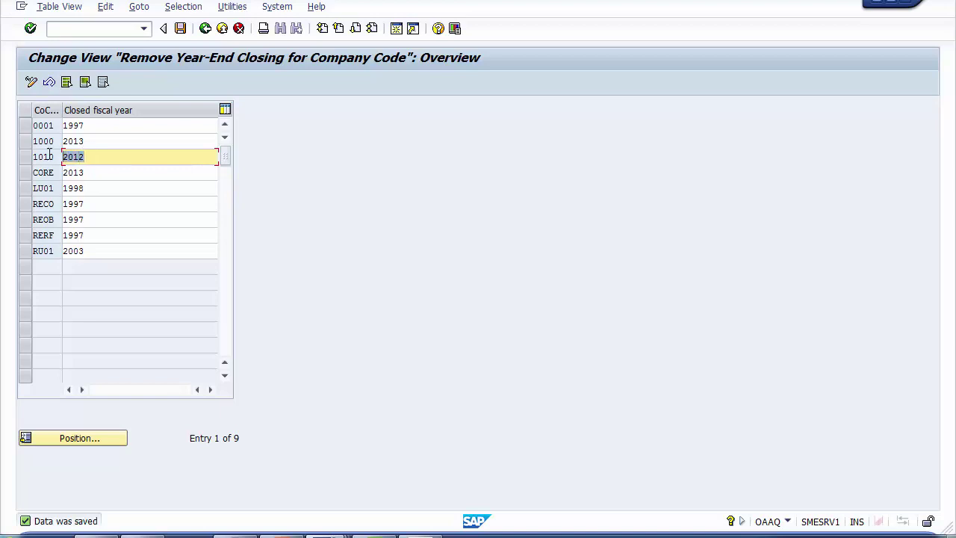
{"action": "left_click", "coordinate": [180, 29]}
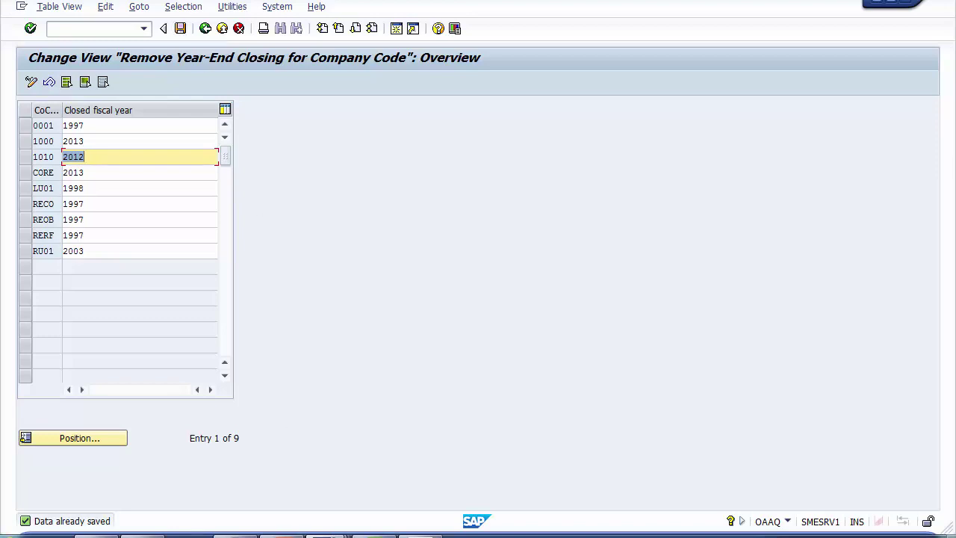
{"action": "key", "text": "alt+Tab"}
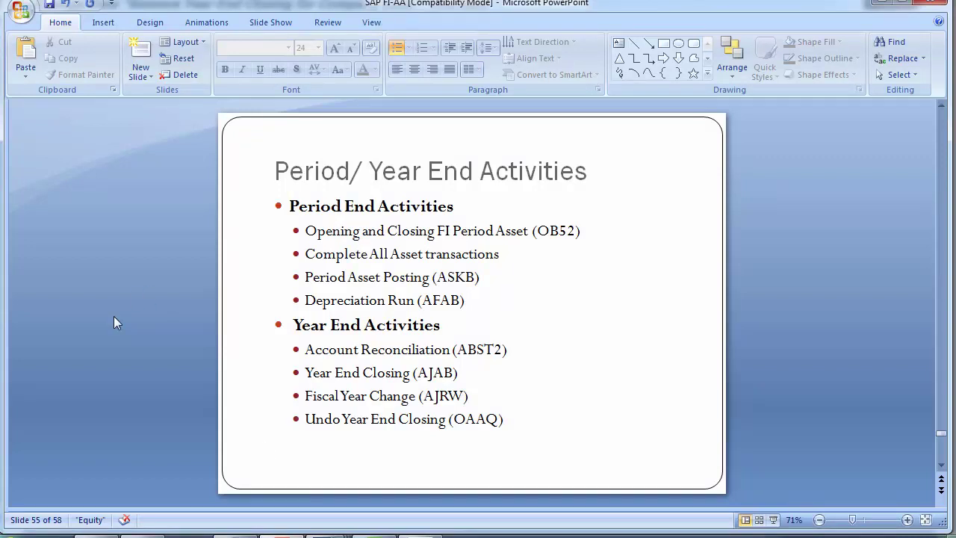
Step: Advance to slide 56, Information System - Reports, and bring SAP Easy Access forward
{"action": "scroll", "coordinate": [113, 316], "scroll_direction": "down", "scroll_amount": 1}
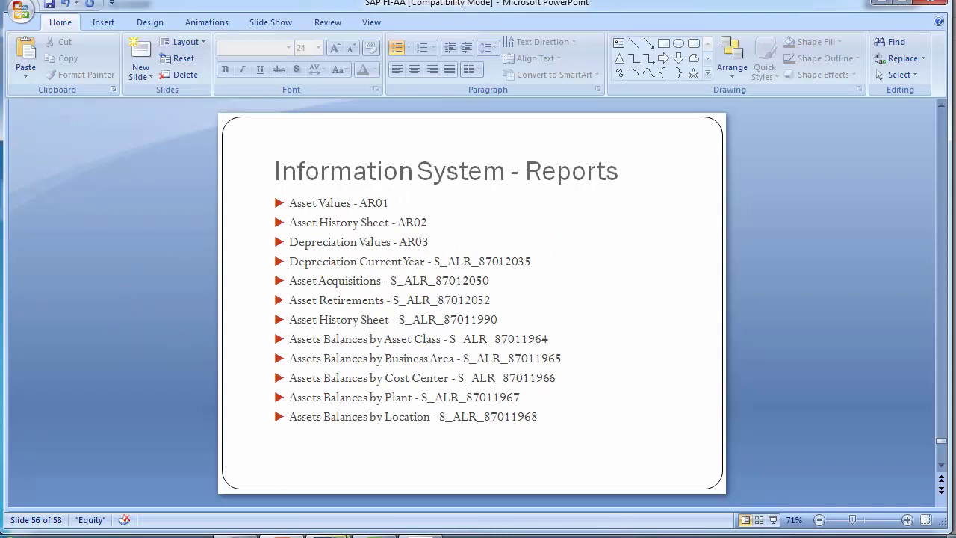
{"action": "mouse_move", "coordinate": [336, 535]}
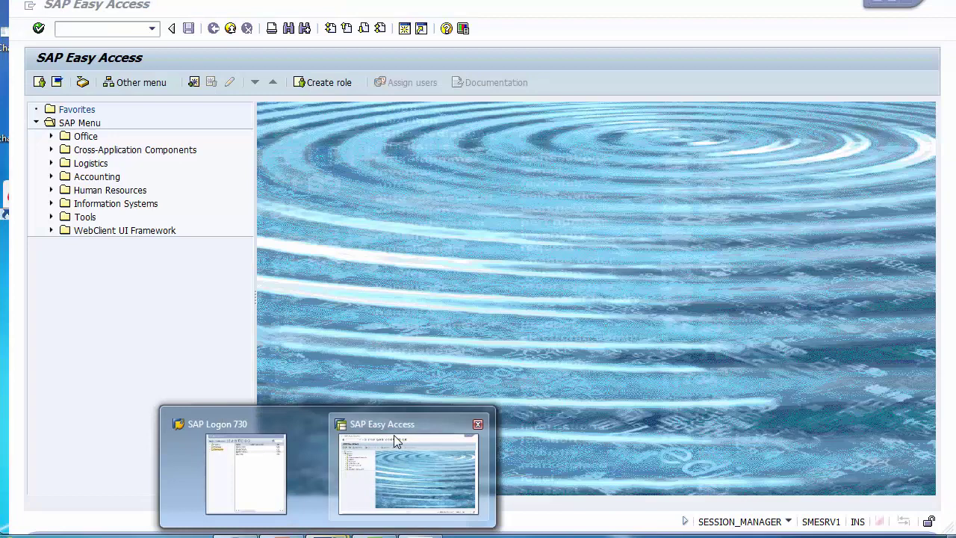
{"action": "left_click", "coordinate": [393, 435]}
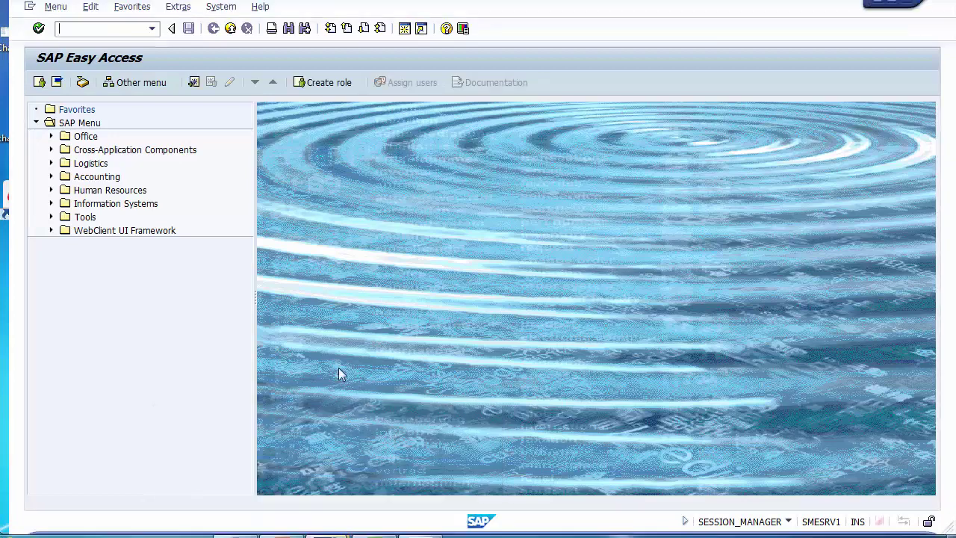
Step: Expand Information Systems > Accounting > Financial Accounting > Fixed Assets in the SAP menu
{"action": "left_click", "coordinate": [119, 203]}
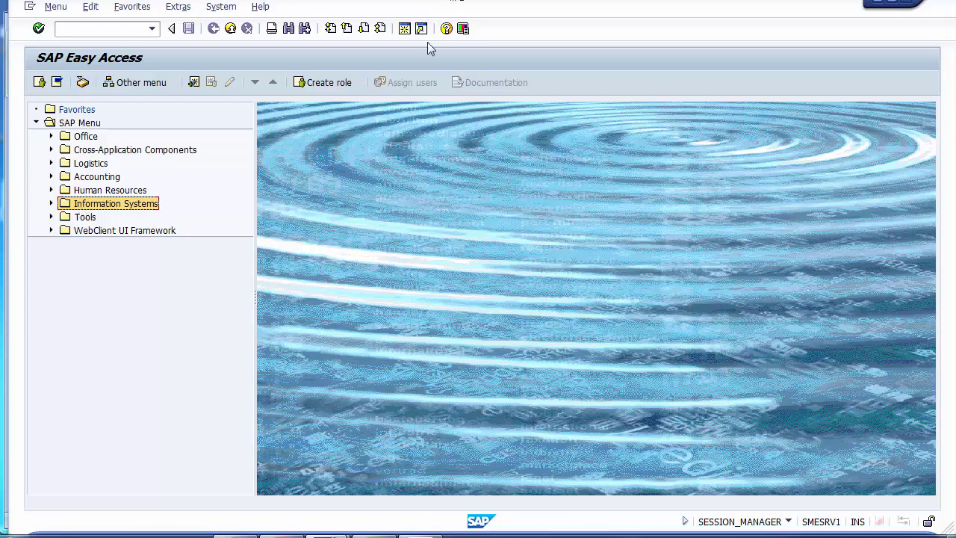
{"action": "left_click", "coordinate": [50, 204]}
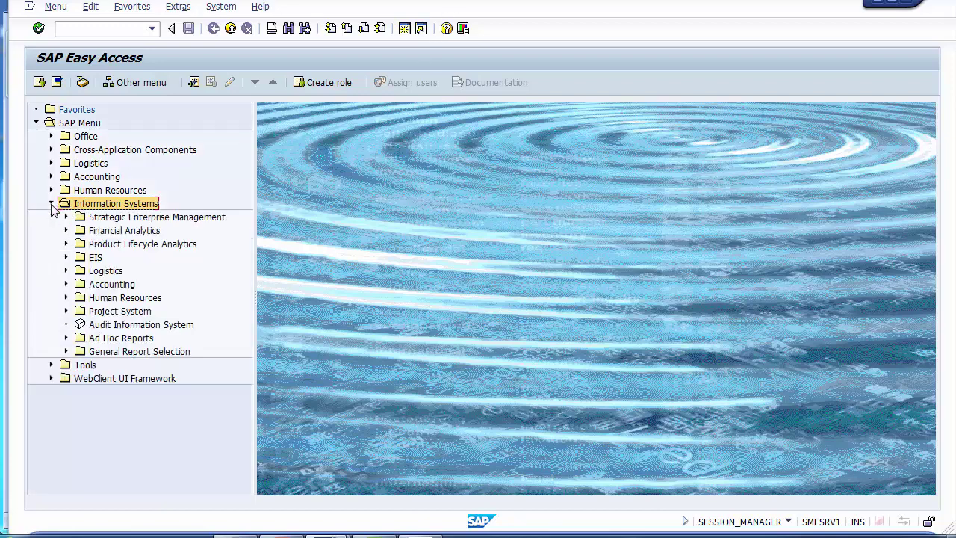
{"action": "left_click", "coordinate": [66, 284]}
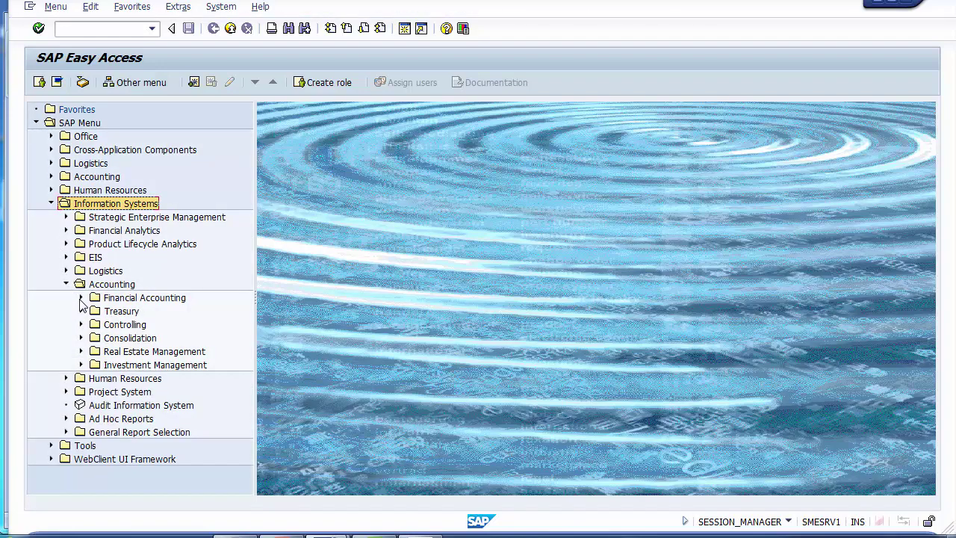
{"action": "left_click", "coordinate": [80, 298]}
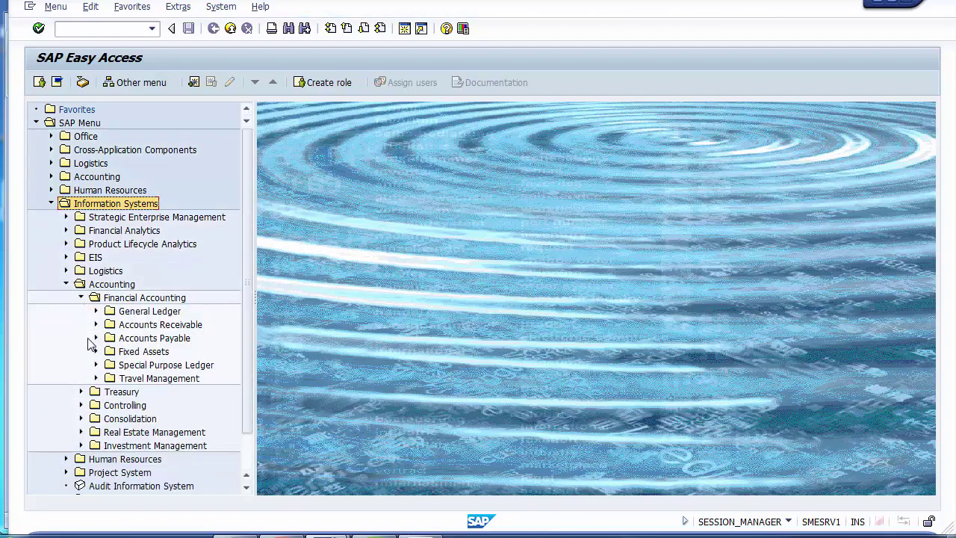
{"action": "left_click", "coordinate": [110, 354]}
{"action": "left_click", "coordinate": [96, 352]}
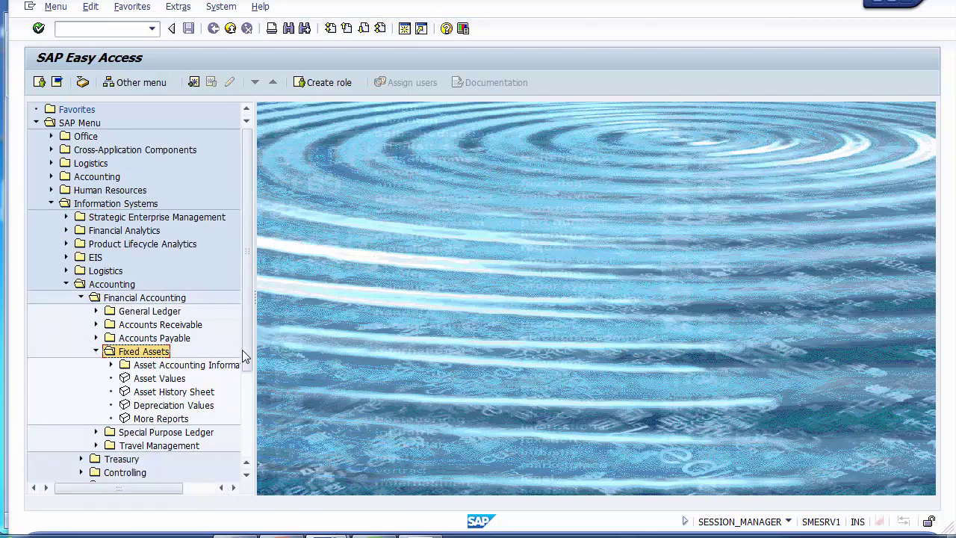
{"action": "scroll", "coordinate": [242, 373], "scroll_direction": "down", "scroll_amount": 1}
{"action": "scroll", "coordinate": [242, 407], "scroll_direction": "down", "scroll_amount": 2}
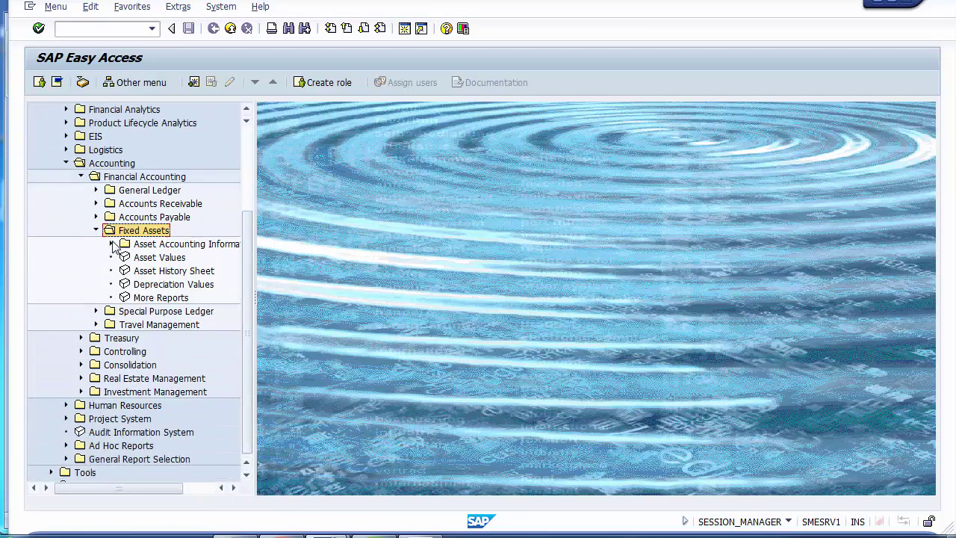
Step: Expand Asset Accounting Information System and go over Individual Asset, Asset Balances, P&L and Cost Accounting folders
{"action": "left_click", "coordinate": [111, 245]}
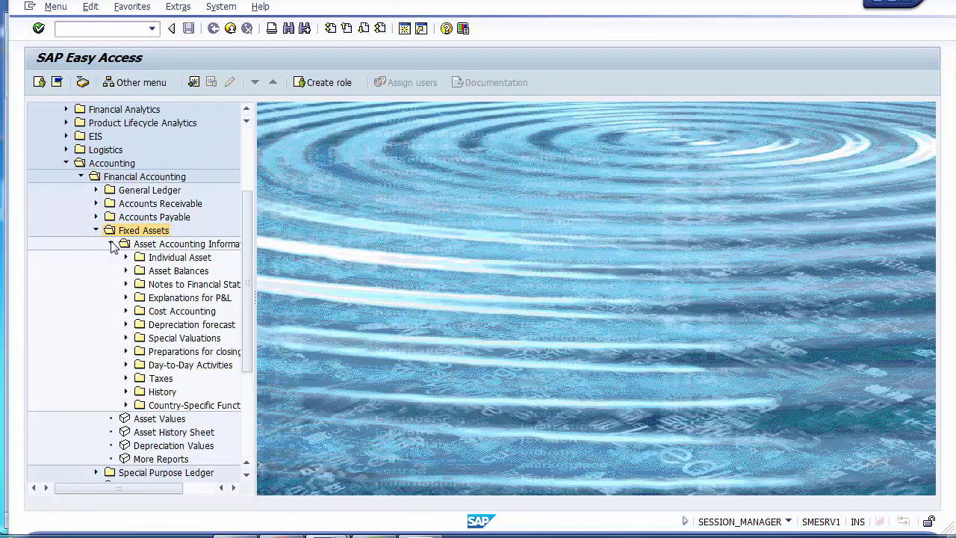
{"action": "left_click", "coordinate": [168, 258]}
{"action": "left_click", "coordinate": [171, 272]}
{"action": "left_click", "coordinate": [171, 298]}
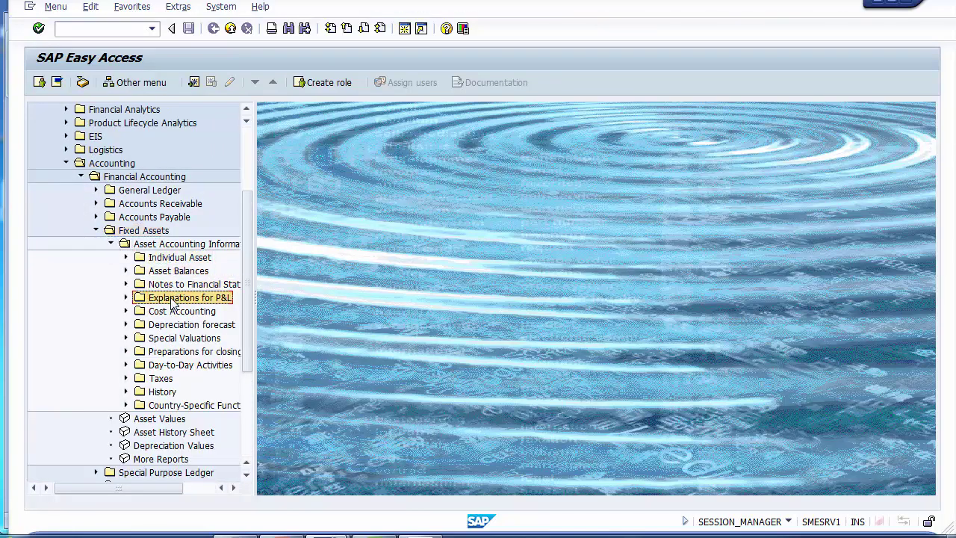
{"action": "left_click", "coordinate": [172, 312]}
{"action": "left_click", "coordinate": [169, 262]}
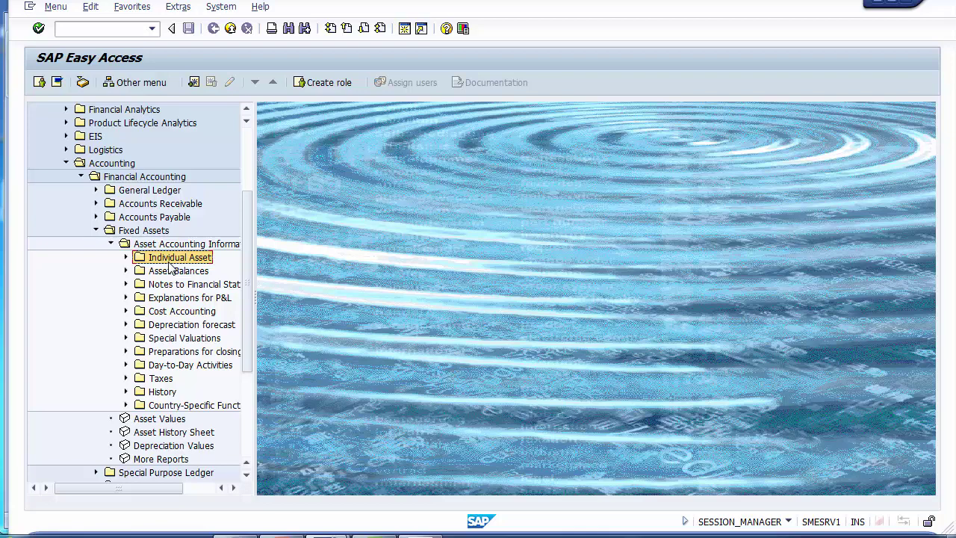
Step: Expand Asset Balances > Asset Lists and widen the menu tree so full report names show
{"action": "left_click", "coordinate": [125, 258]}
{"action": "left_click", "coordinate": [125, 257]}
{"action": "left_click", "coordinate": [125, 270]}
{"action": "left_click", "coordinate": [198, 284]}
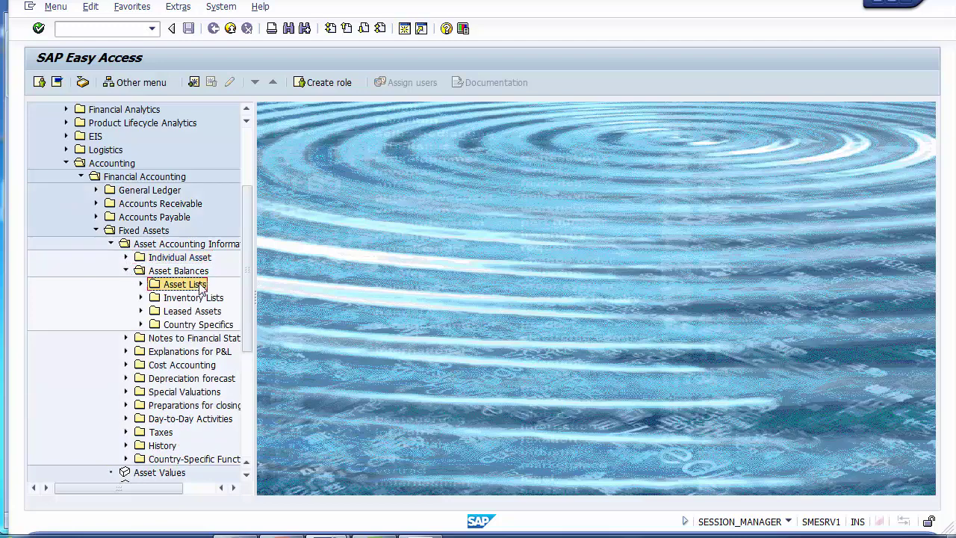
{"action": "left_click", "coordinate": [141, 284]}
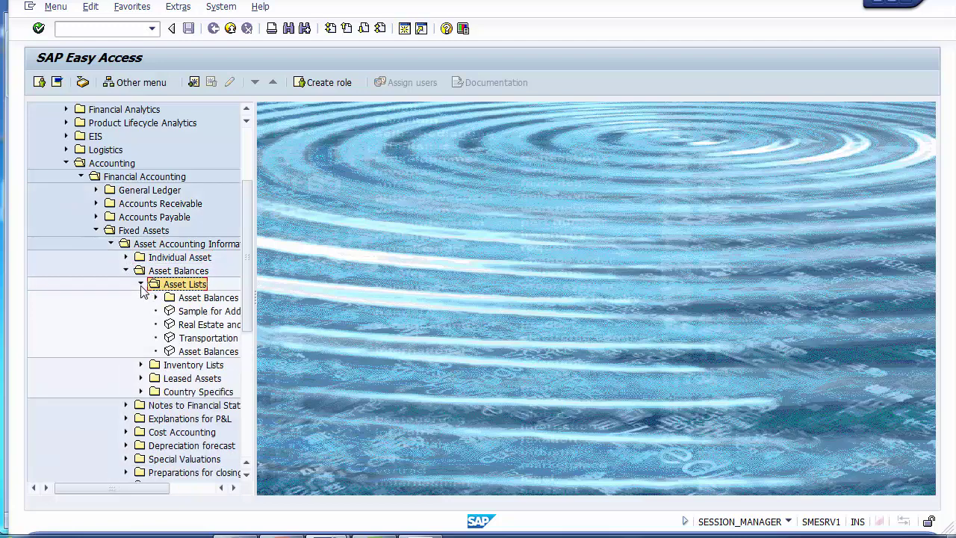
{"action": "left_click", "coordinate": [141, 364]}
{"action": "left_click_drag", "start_coordinate": [254, 307], "coordinate": [412, 305]}
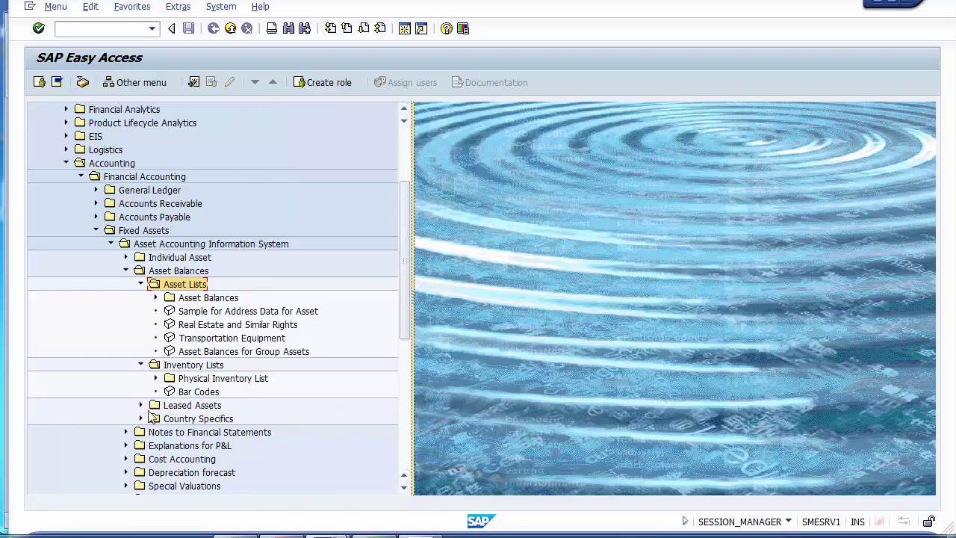
Step: Browse the Asset Balances reports by Asset Number, Class, Business Area, Cost Center, Plant and Location, then fold them
{"action": "left_click", "coordinate": [156, 297]}
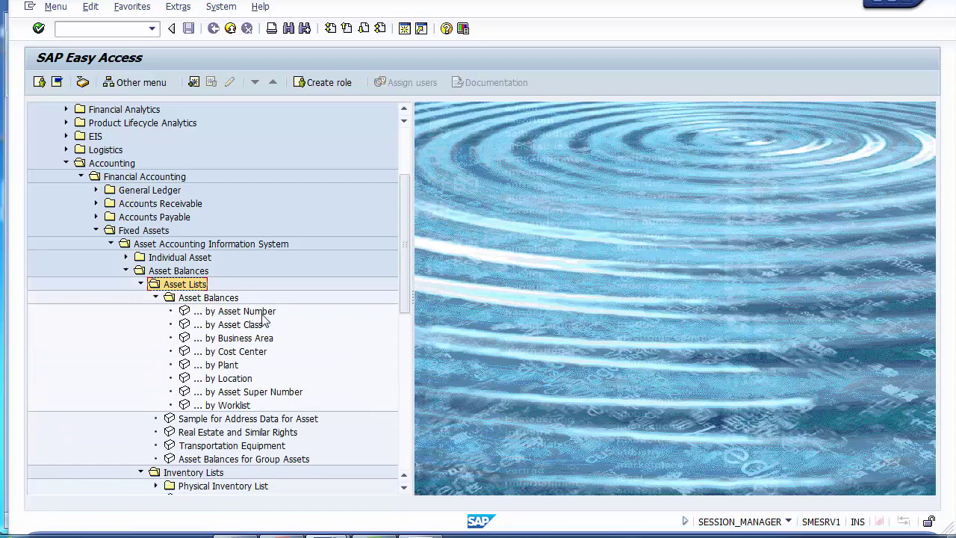
{"action": "left_click", "coordinate": [226, 301]}
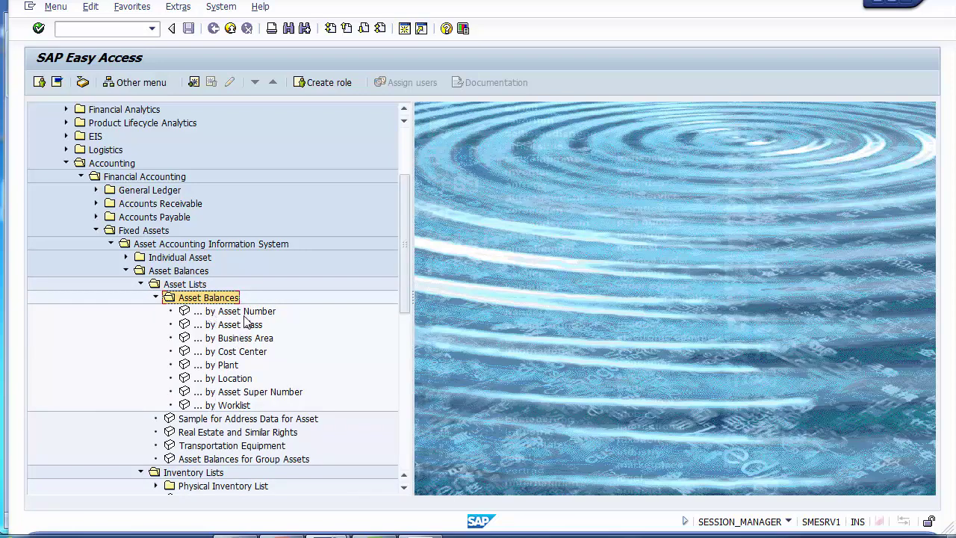
{"action": "left_click", "coordinate": [260, 312]}
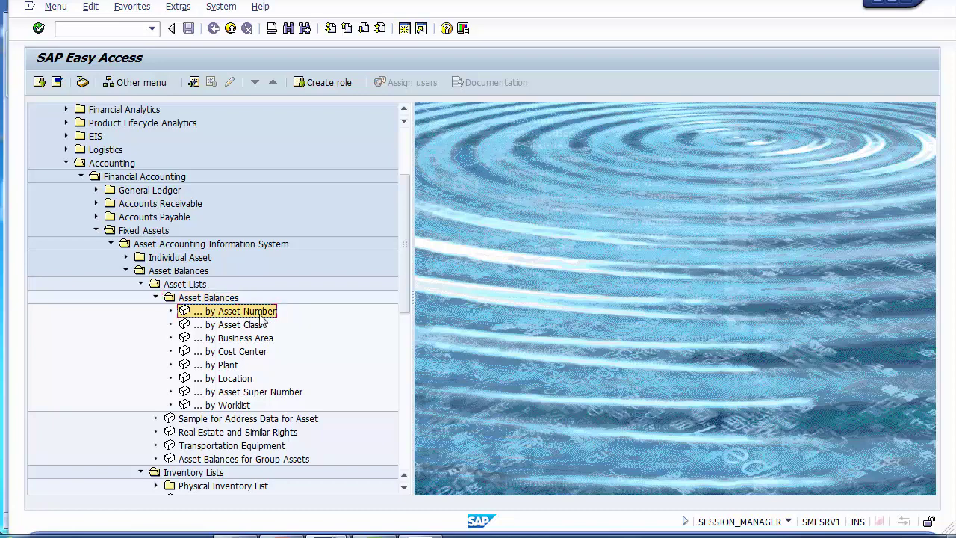
{"action": "left_click", "coordinate": [260, 327]}
{"action": "left_click", "coordinate": [264, 339]}
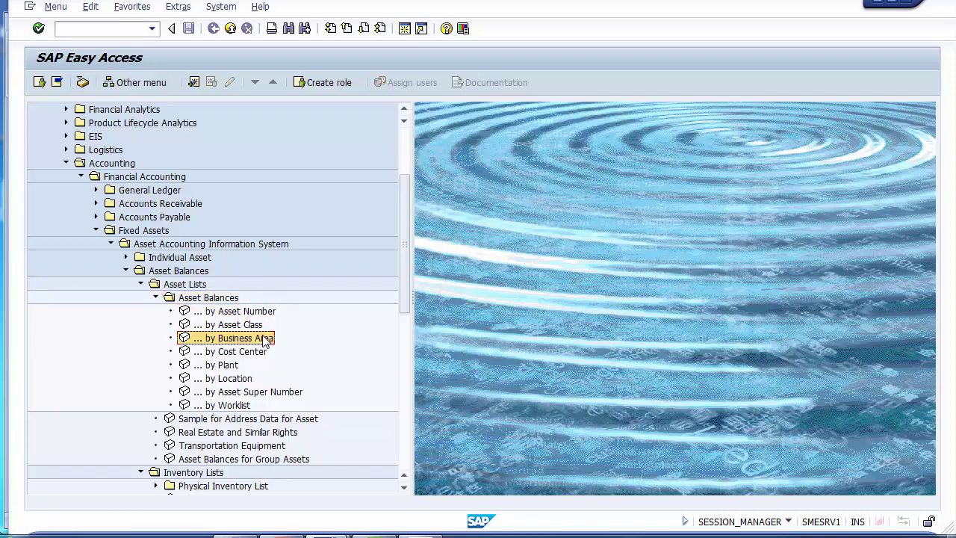
{"action": "left_click", "coordinate": [259, 352]}
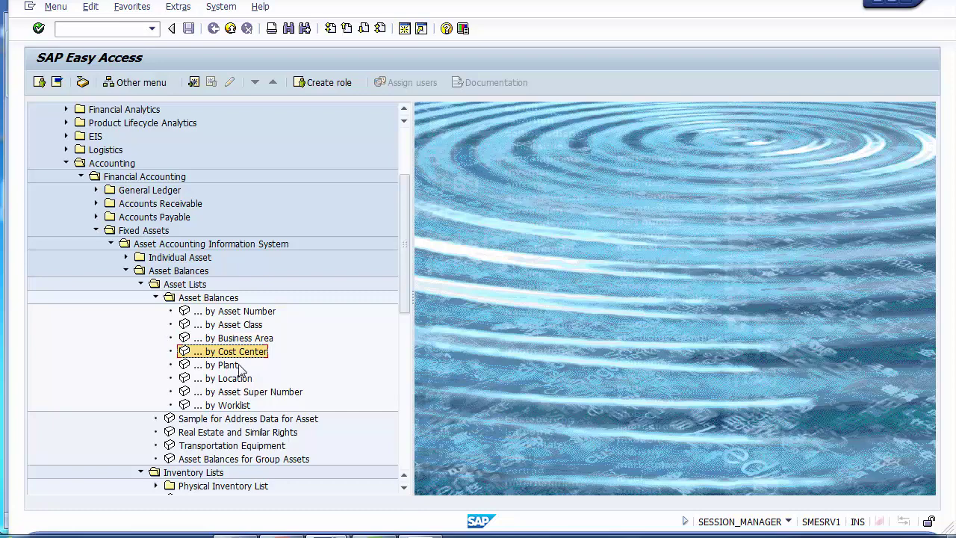
{"action": "left_click", "coordinate": [239, 366]}
{"action": "left_click", "coordinate": [241, 378]}
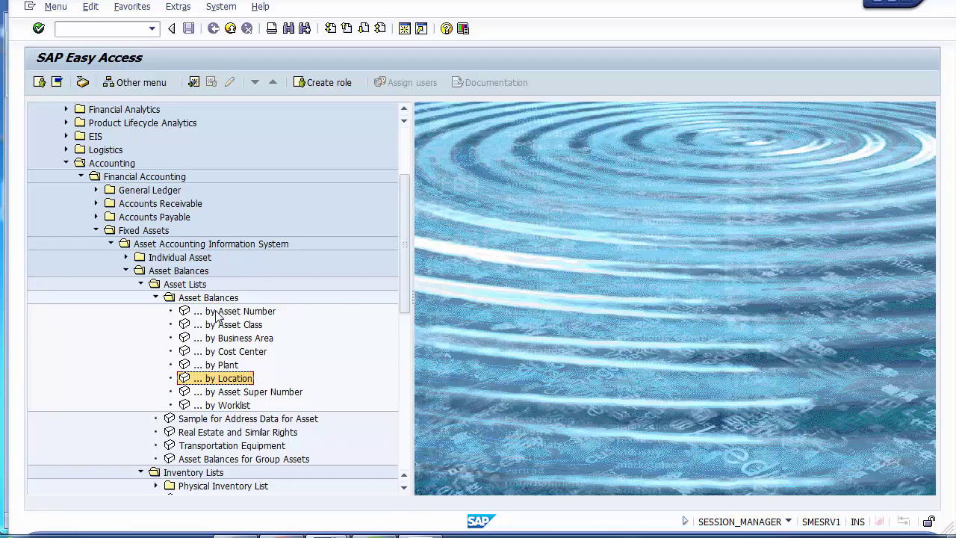
{"action": "left_click", "coordinate": [126, 271]}
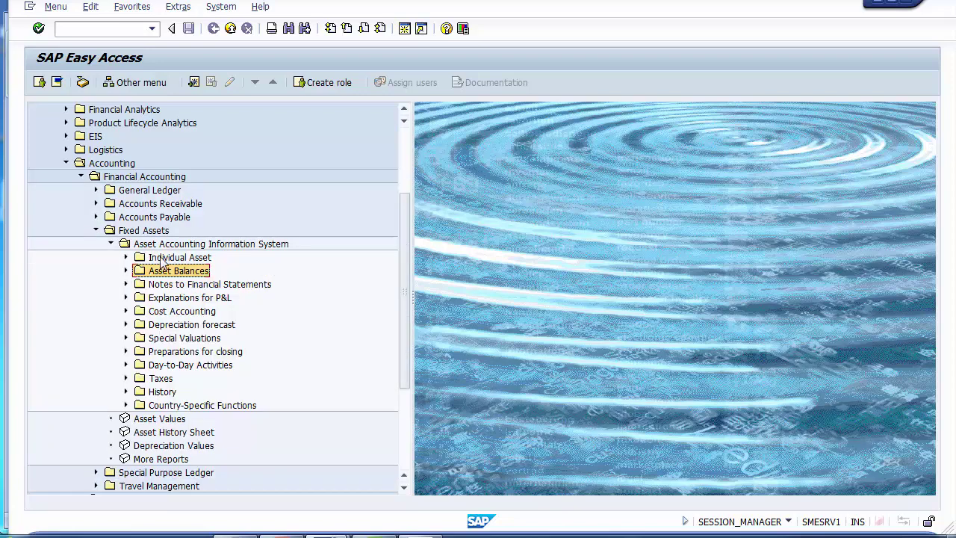
Step: Fold the inner Asset Balances, Asset Lists and outer Asset Balances folders back up
{"action": "left_click", "coordinate": [126, 256]}
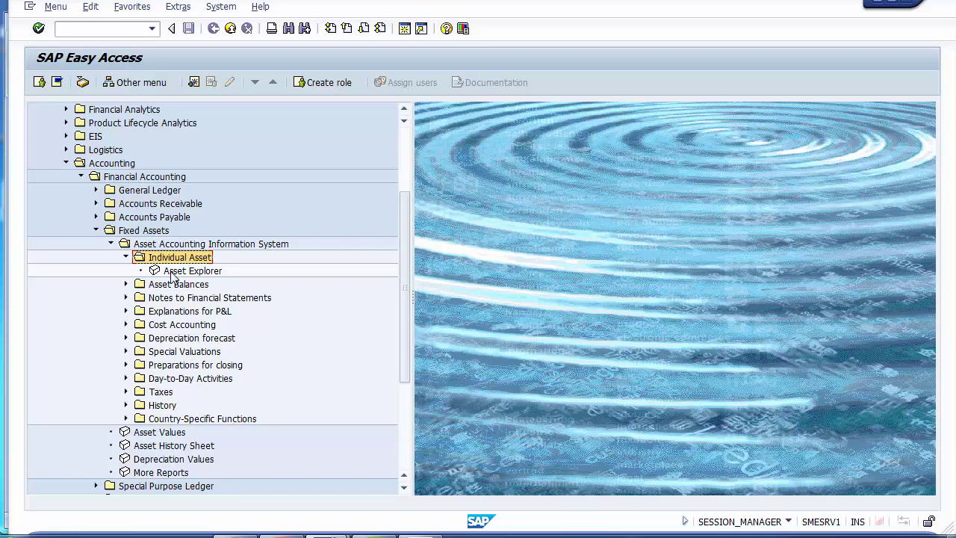
{"action": "left_click", "coordinate": [126, 257]}
{"action": "left_click", "coordinate": [171, 273]}
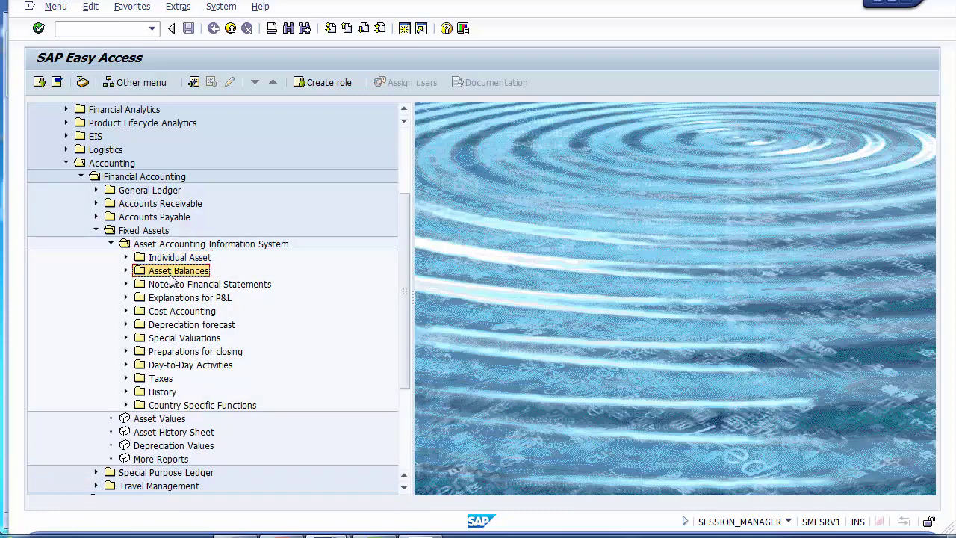
{"action": "left_click", "coordinate": [127, 271]}
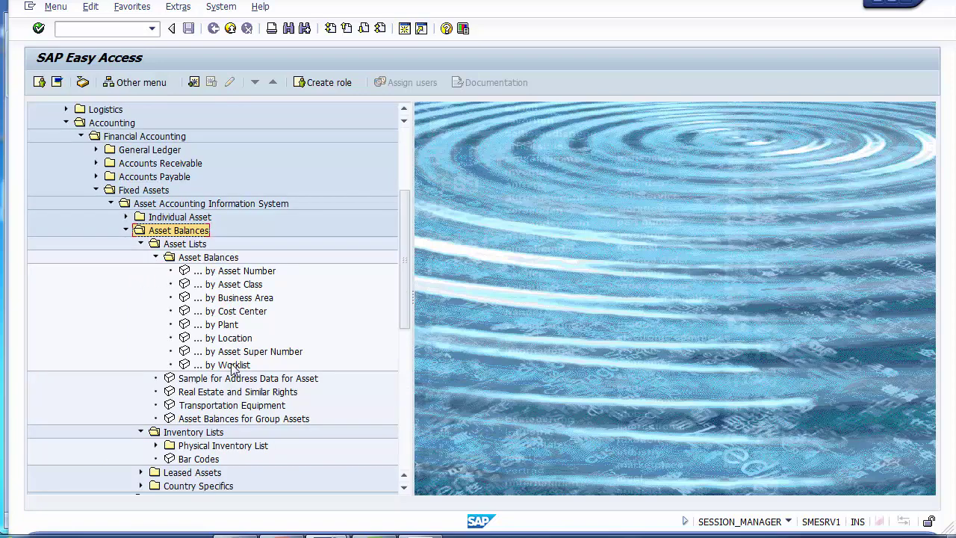
{"action": "left_click", "coordinate": [155, 256]}
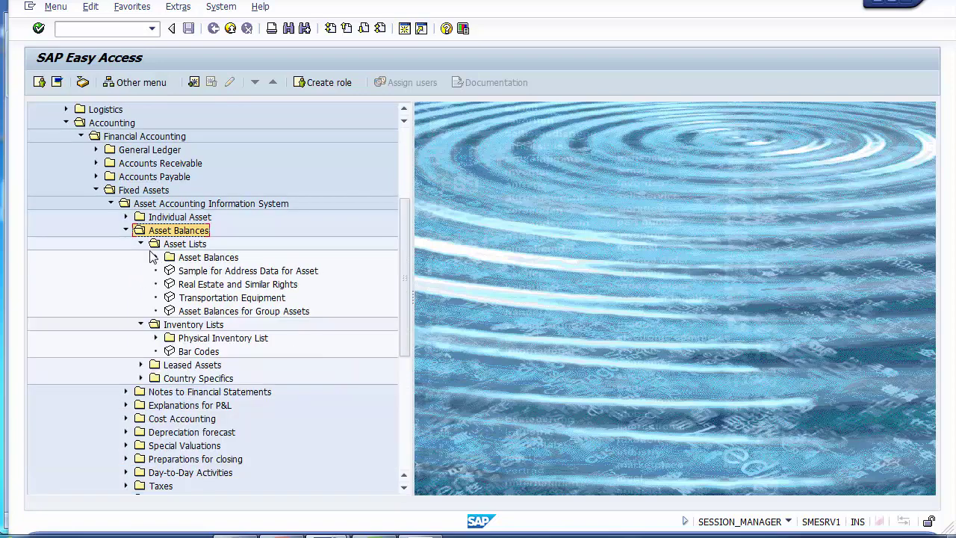
{"action": "left_click", "coordinate": [141, 244]}
{"action": "left_click", "coordinate": [126, 230]}
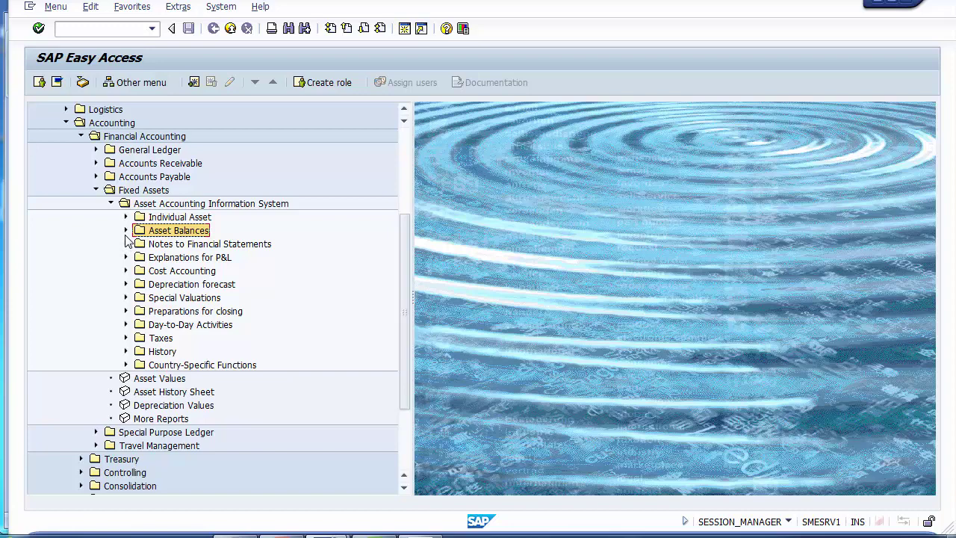
Step: Look at the Asset History Sheet under Notes to Financial Statements > International, then fold it
{"action": "left_click", "coordinate": [126, 244]}
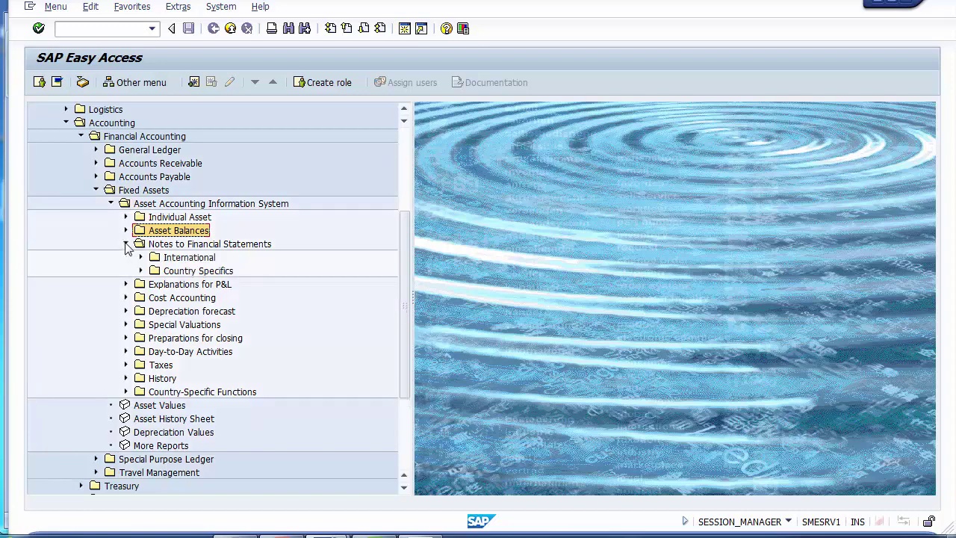
{"action": "left_click", "coordinate": [140, 256]}
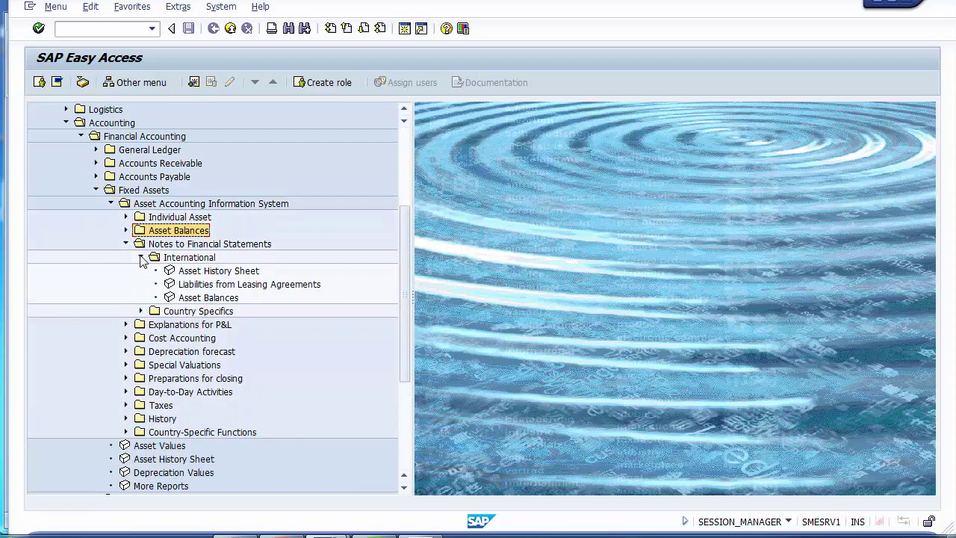
{"action": "left_click", "coordinate": [210, 273]}
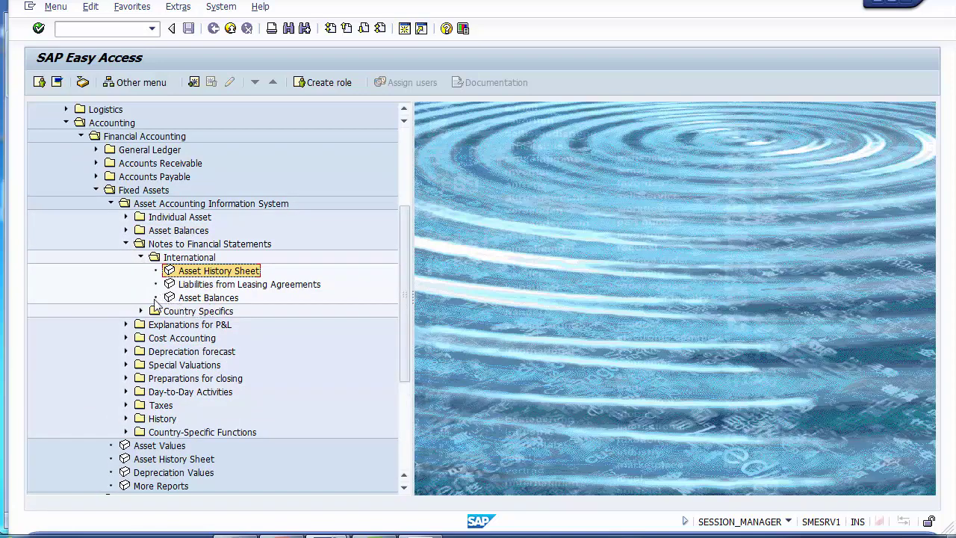
{"action": "left_click", "coordinate": [127, 243]}
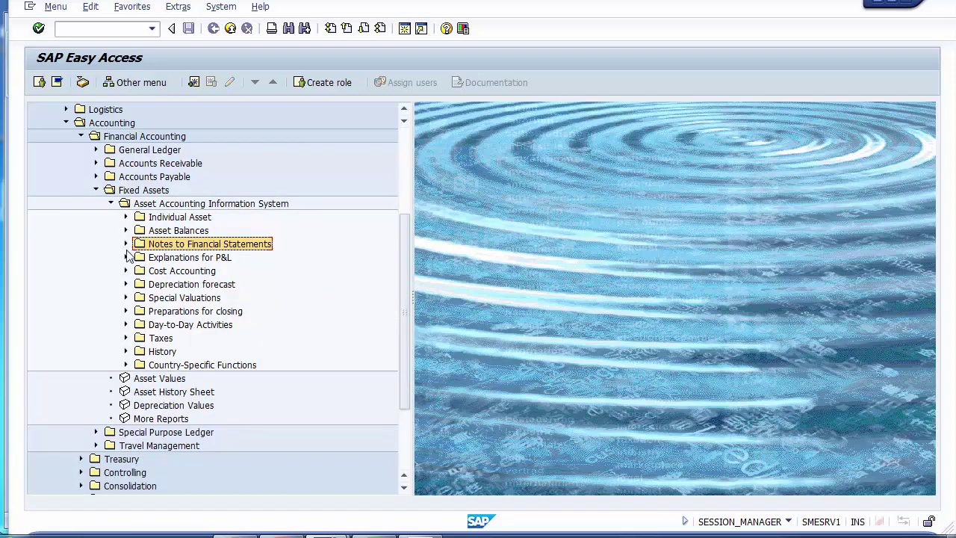
Step: Expand Explanations for P&L > International > Depreciation and step through Total, Ordinary and Special Depreciation
{"action": "left_click", "coordinate": [126, 257]}
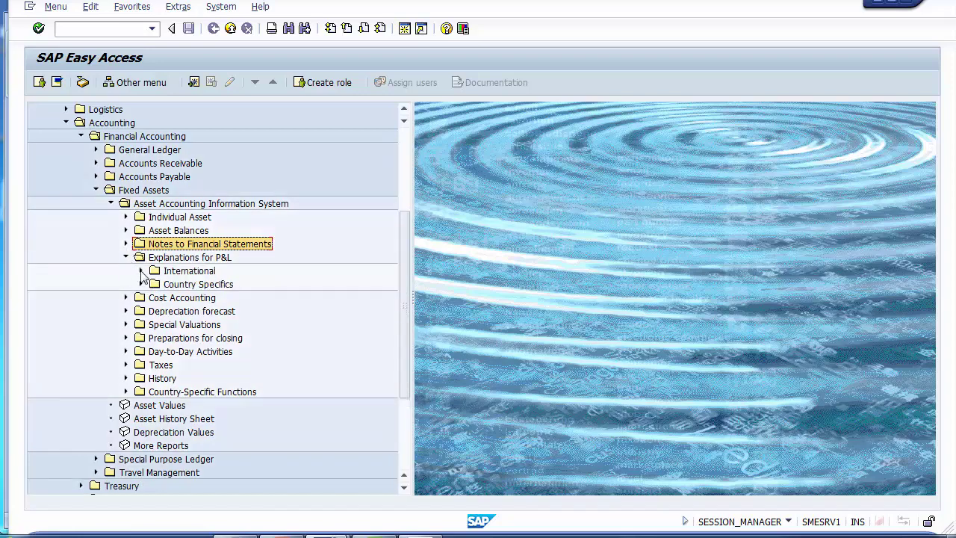
{"action": "left_click", "coordinate": [141, 270]}
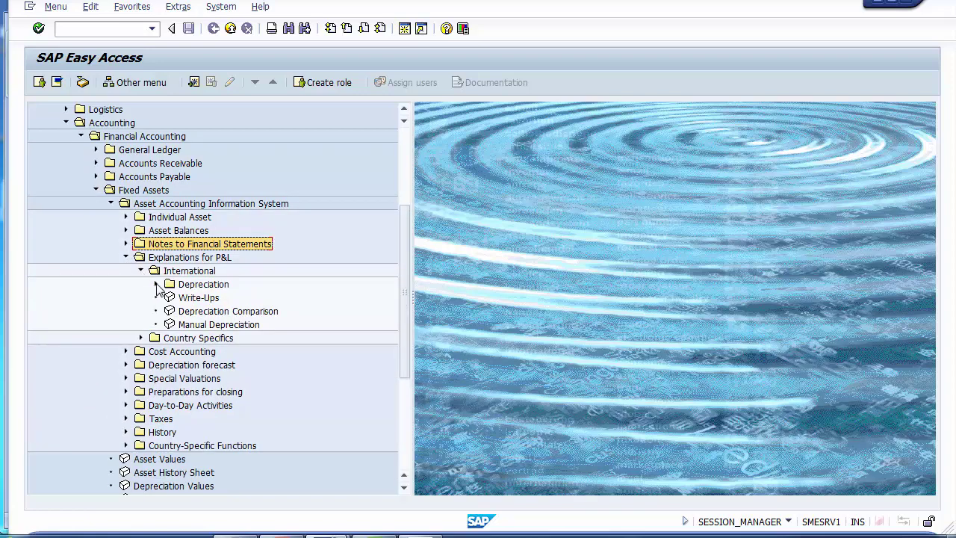
{"action": "left_click", "coordinate": [156, 284]}
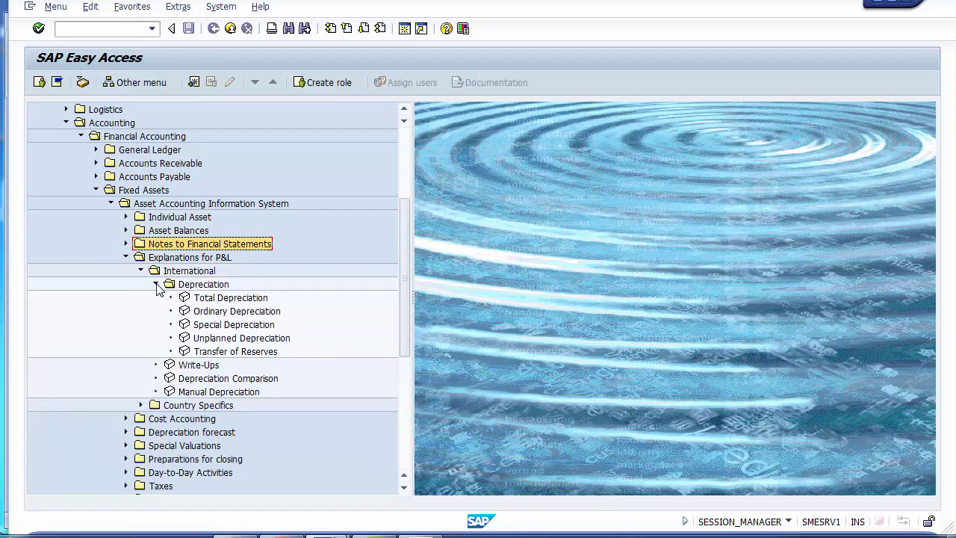
{"action": "left_click", "coordinate": [220, 300]}
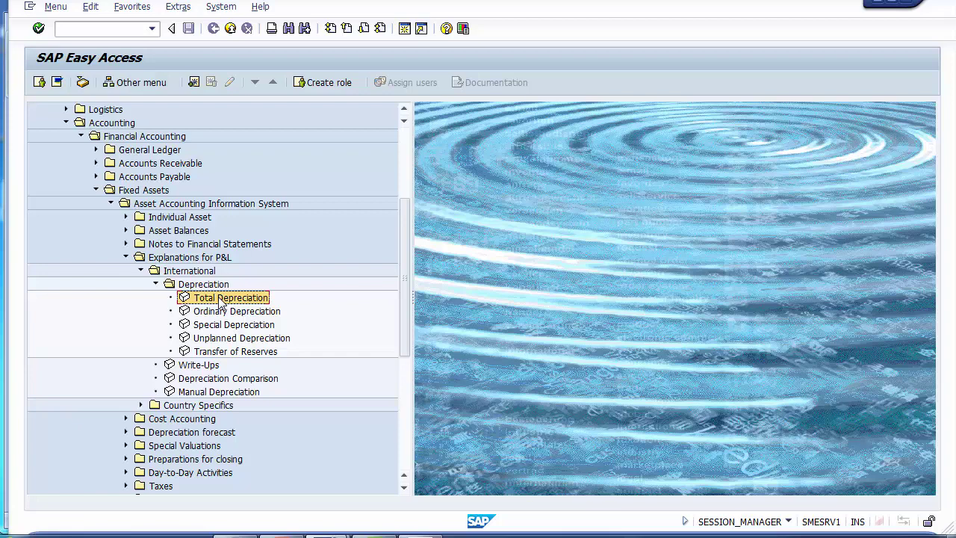
{"action": "key", "text": "Down"}
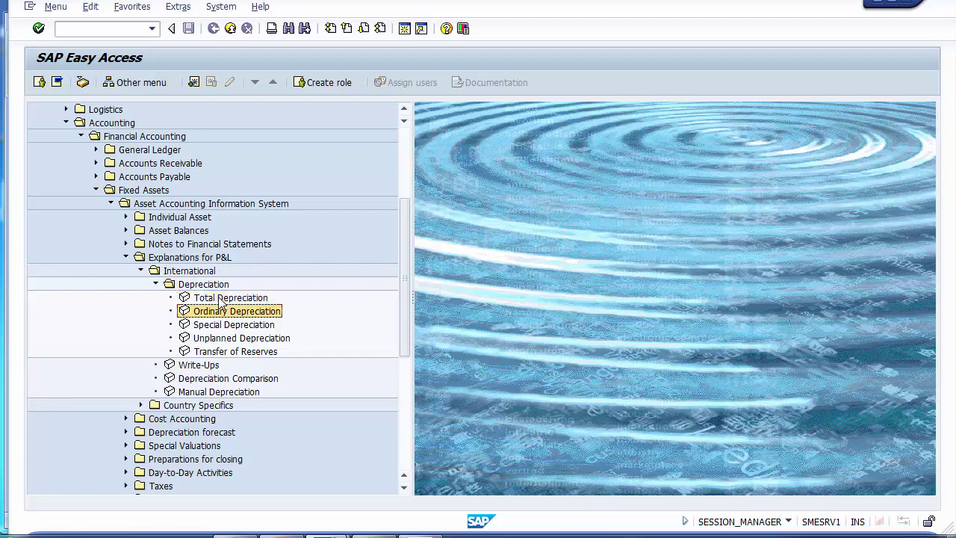
{"action": "key", "text": "Down"}
{"action": "key", "text": "Down"}
{"action": "key", "text": "Up"}
{"action": "key", "text": "Up"}
{"action": "key", "text": "Down"}
{"action": "key", "text": "Down"}
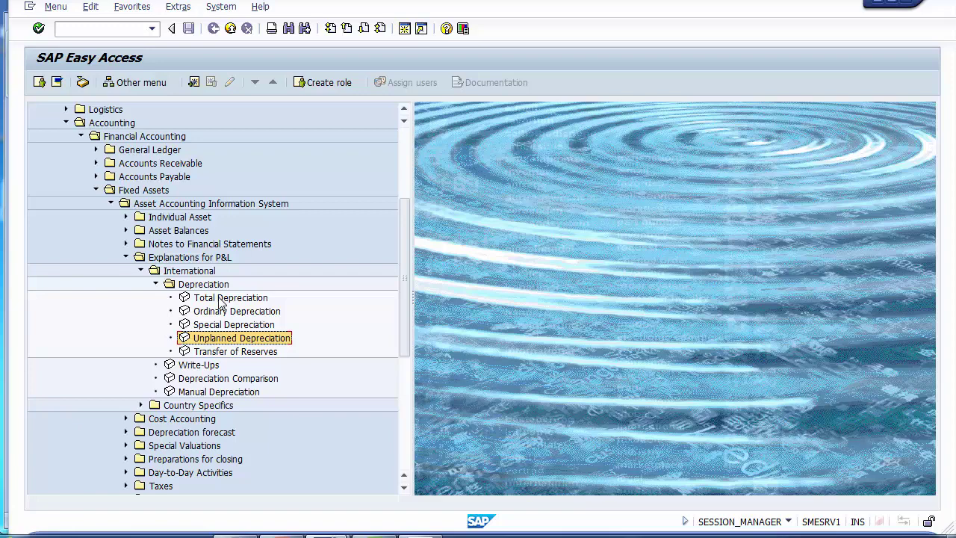
Step: Review the Depreciation and Interest report under Cost Accounting and the Depreciation forecast folder
{"action": "left_click", "coordinate": [125, 418]}
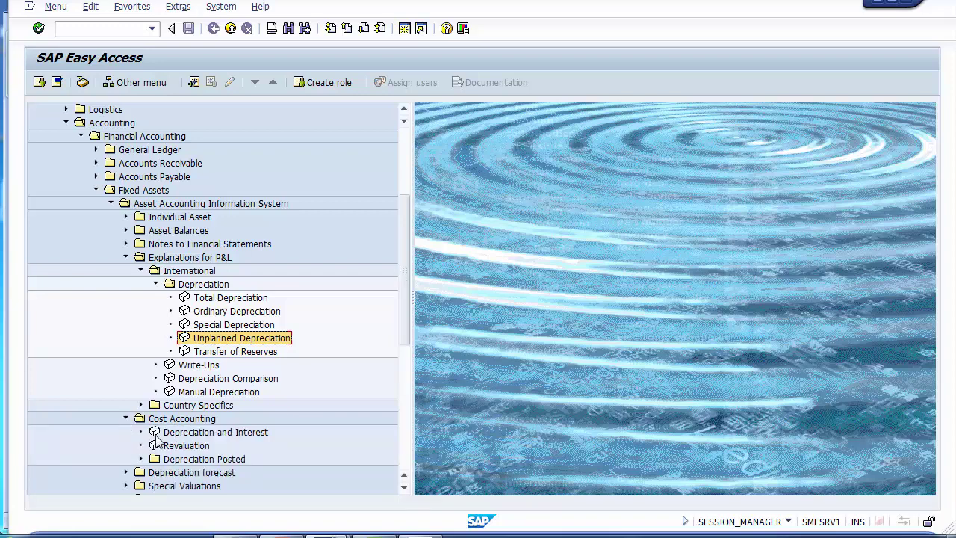
{"action": "left_click", "coordinate": [189, 433]}
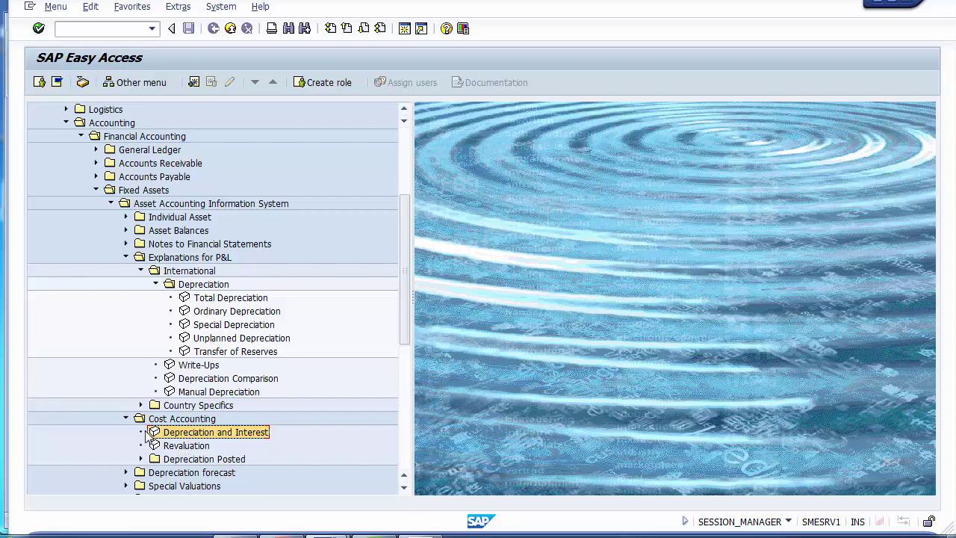
{"action": "left_click", "coordinate": [126, 419]}
{"action": "left_click", "coordinate": [161, 432]}
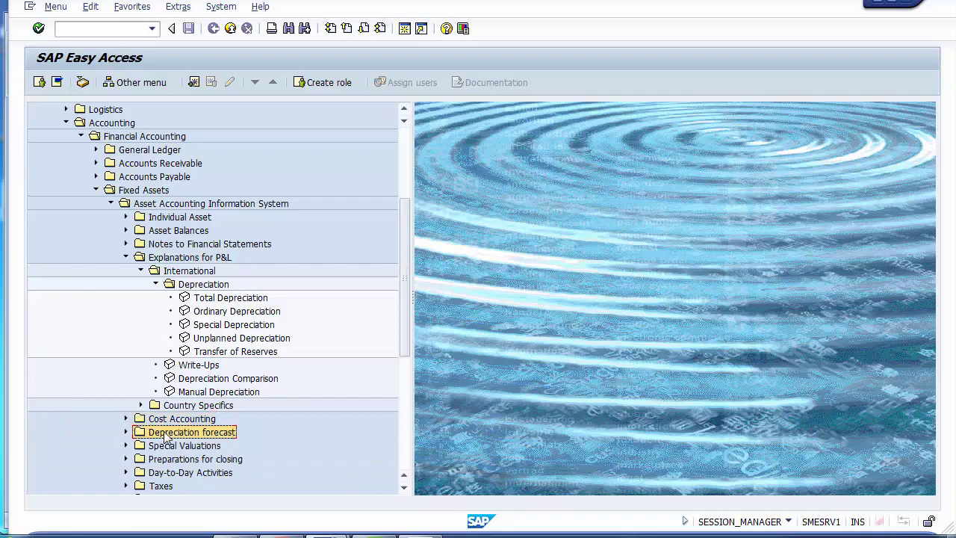
{"action": "left_click", "coordinate": [127, 432]}
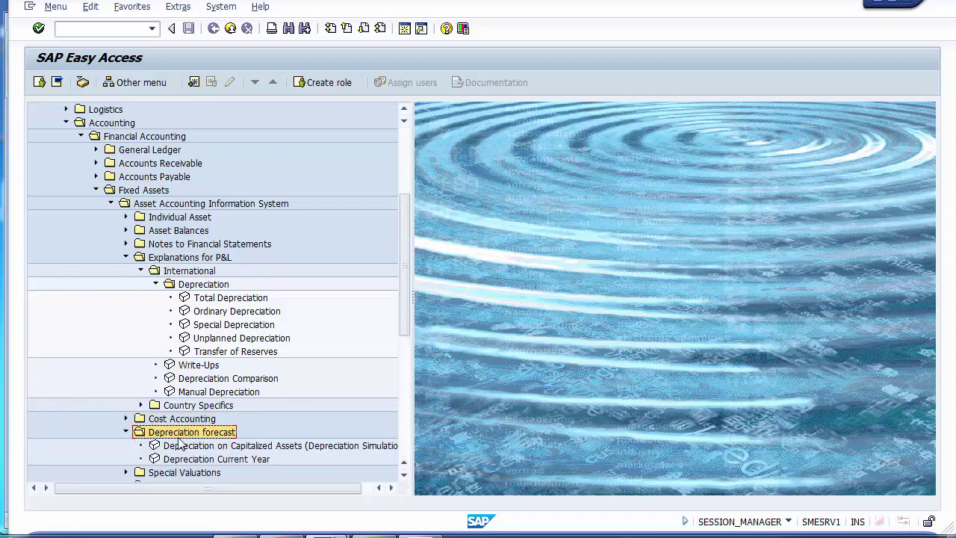
{"action": "left_click", "coordinate": [127, 432]}
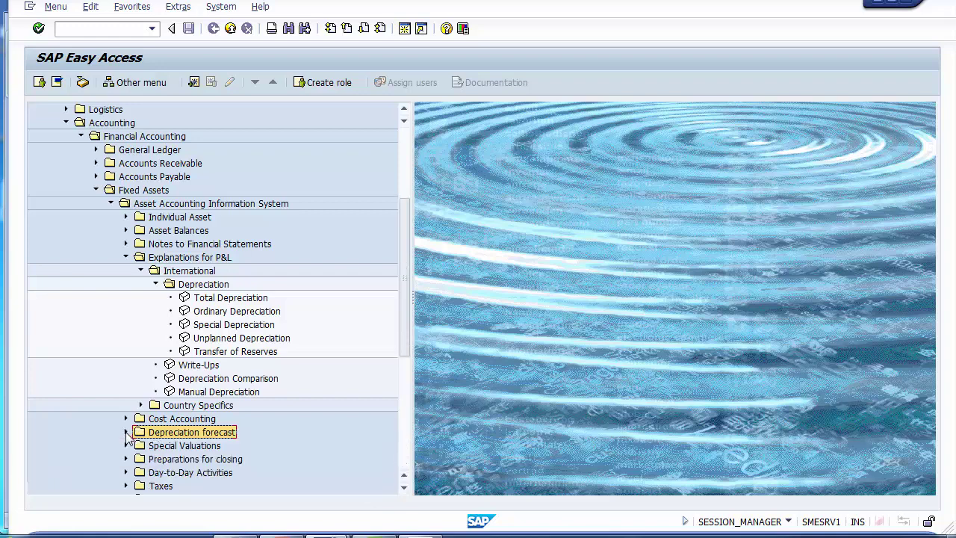
Step: Browse Day-to-Day Activities > International: Asset transactions, Acquisitions, Retirements and Intracompany Asset Transfers
{"action": "left_click", "coordinate": [126, 472]}
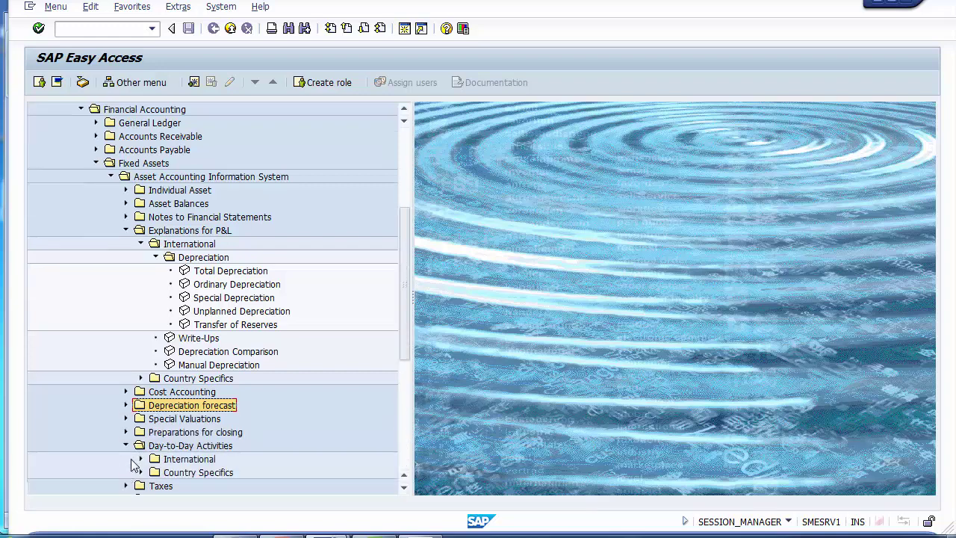
{"action": "left_click", "coordinate": [140, 460]}
{"action": "left_click", "coordinate": [224, 406]}
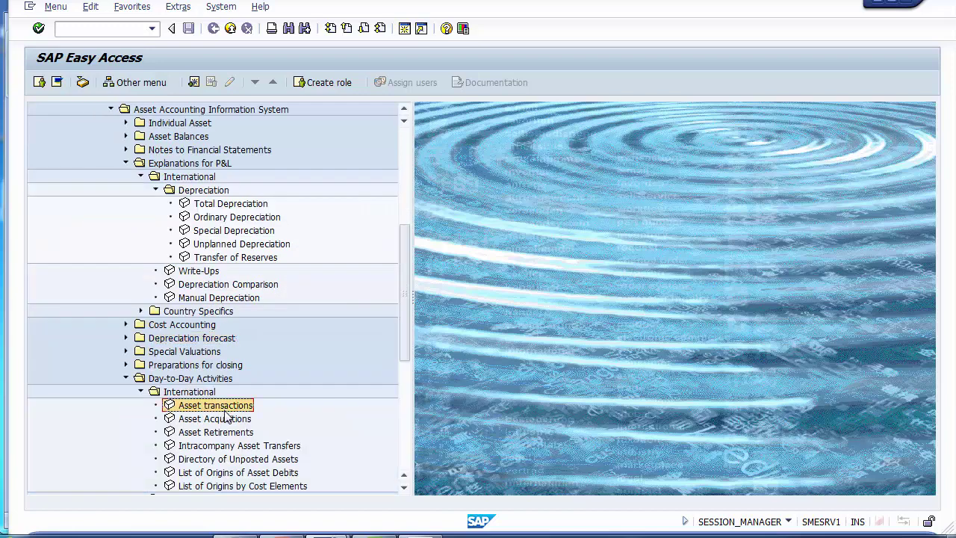
{"action": "left_click", "coordinate": [224, 419]}
{"action": "left_click", "coordinate": [228, 432]}
{"action": "left_click", "coordinate": [241, 409]}
{"action": "left_click", "coordinate": [243, 421]}
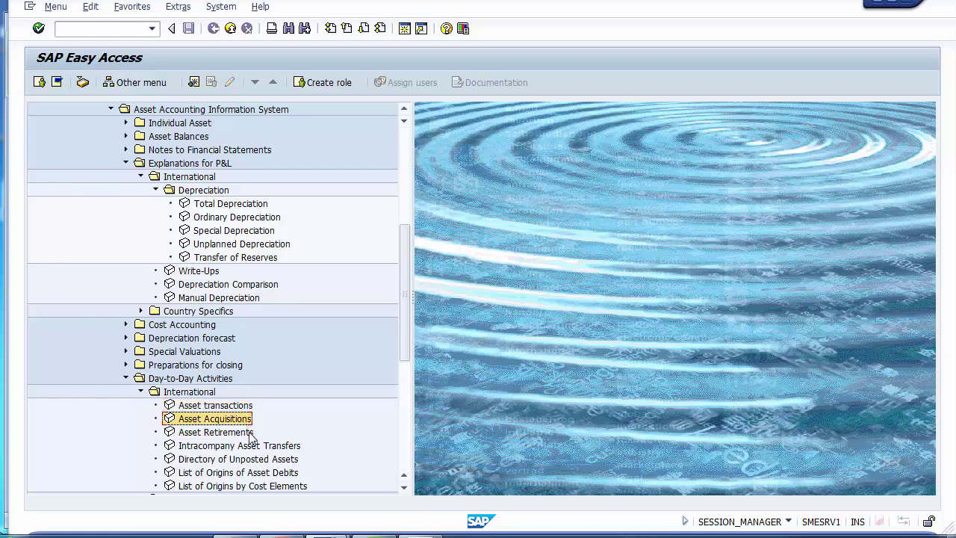
{"action": "left_click", "coordinate": [251, 435]}
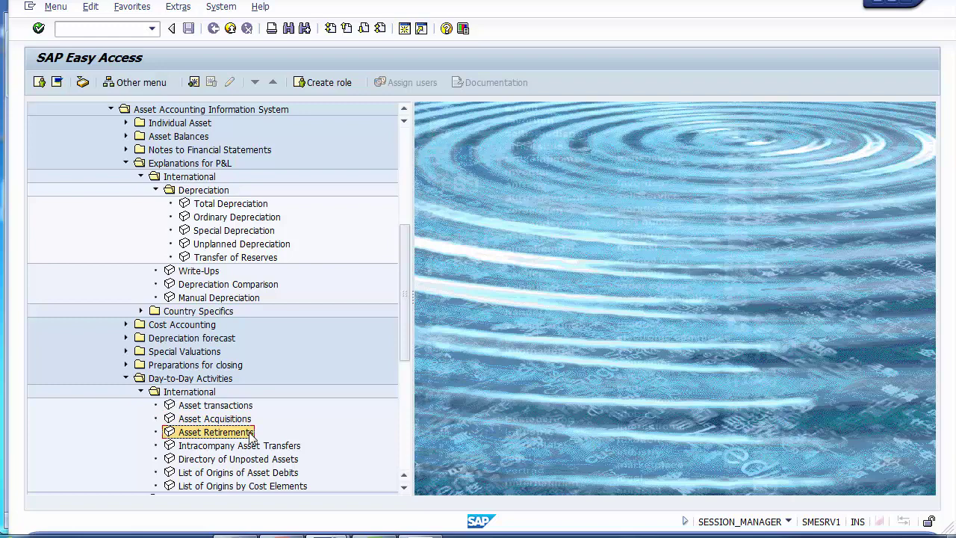
{"action": "left_click", "coordinate": [259, 450]}
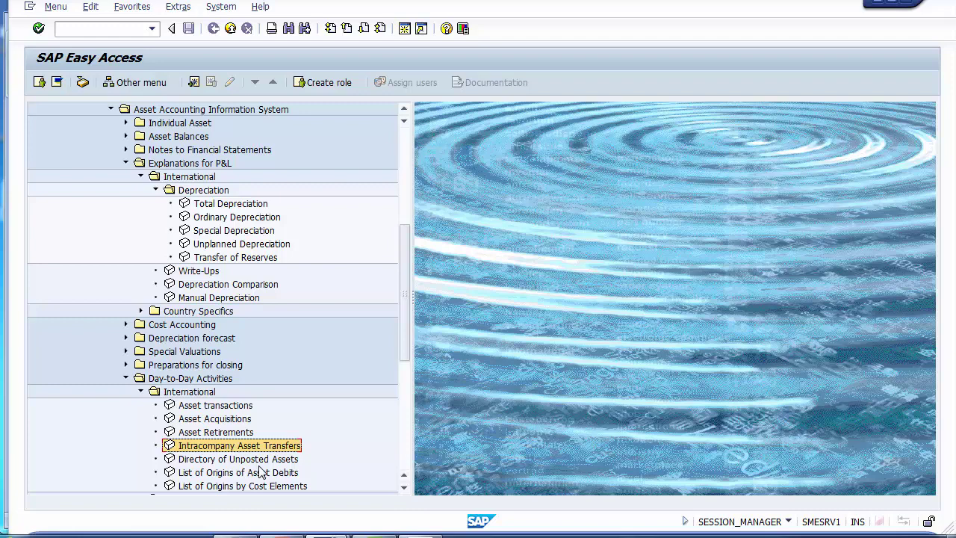
Step: Fold the Asset Accounting Information System tree and view the report list slide in PowerPoint
{"action": "left_click", "coordinate": [126, 163]}
{"action": "left_click", "coordinate": [111, 109]}
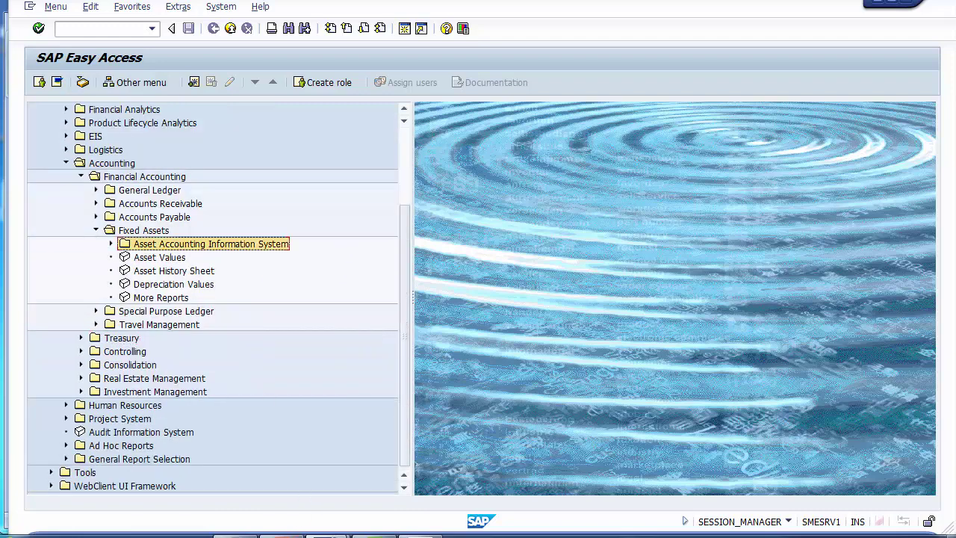
{"action": "left_click", "coordinate": [281, 535]}
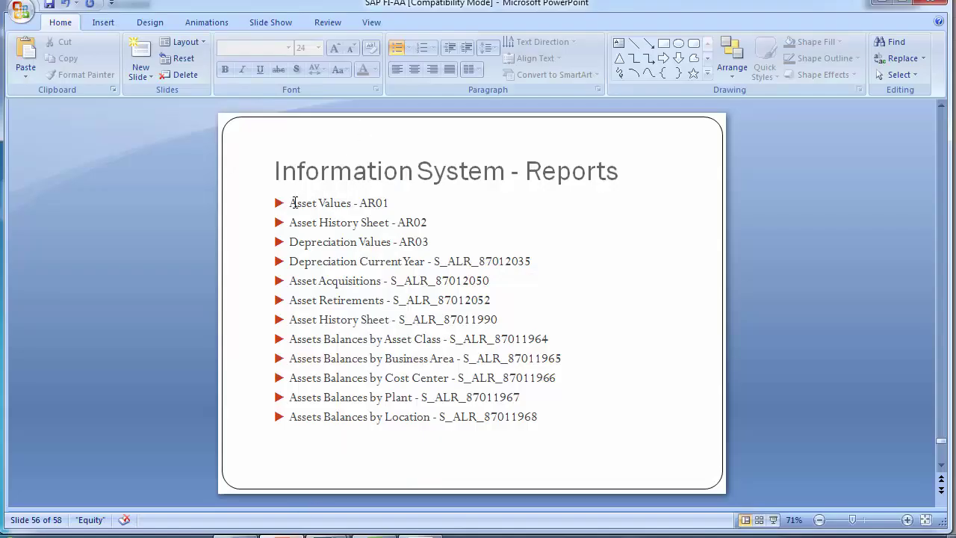
{"action": "mouse_move", "coordinate": [293, 201]}
{"action": "left_mouse_down"}
{"action": "mouse_move", "coordinate": [504, 437]}
{"action": "mouse_move", "coordinate": [538, 437]}
{"action": "left_mouse_up"}
{"action": "left_click", "coordinate": [170, 376]}
Step: Reopen Fixed Assets > Asset Accounting Information System, fold Day-to-Day Activities and select Asset Values
{"action": "left_click_drag", "start_coordinate": [397, 201], "coordinate": [367, 202]}
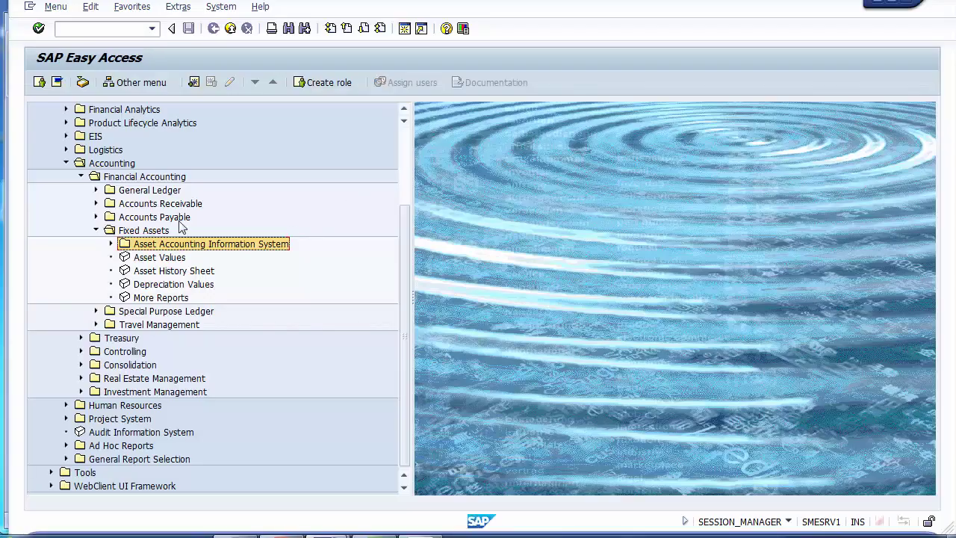
{"action": "left_click", "coordinate": [96, 230]}
{"action": "left_click", "coordinate": [95, 297]}
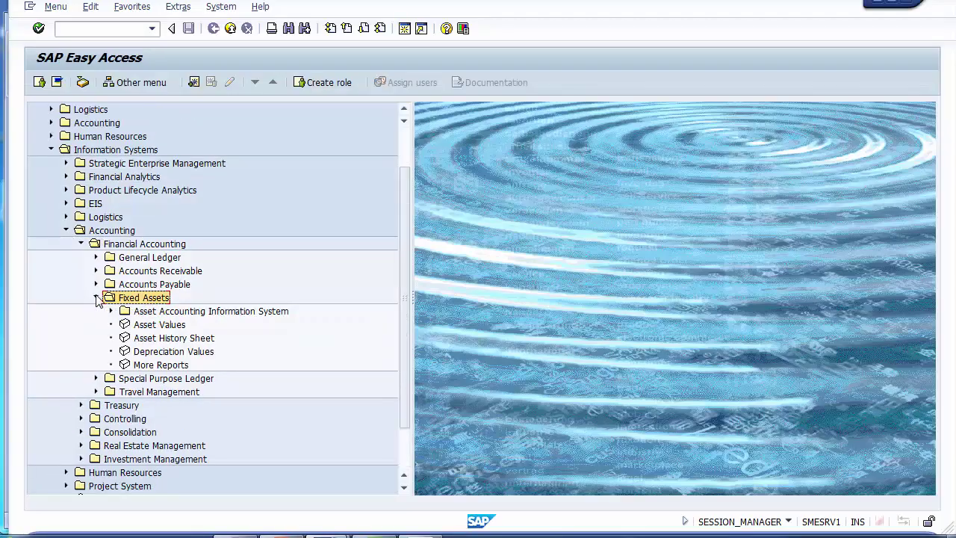
{"action": "left_click", "coordinate": [110, 310]}
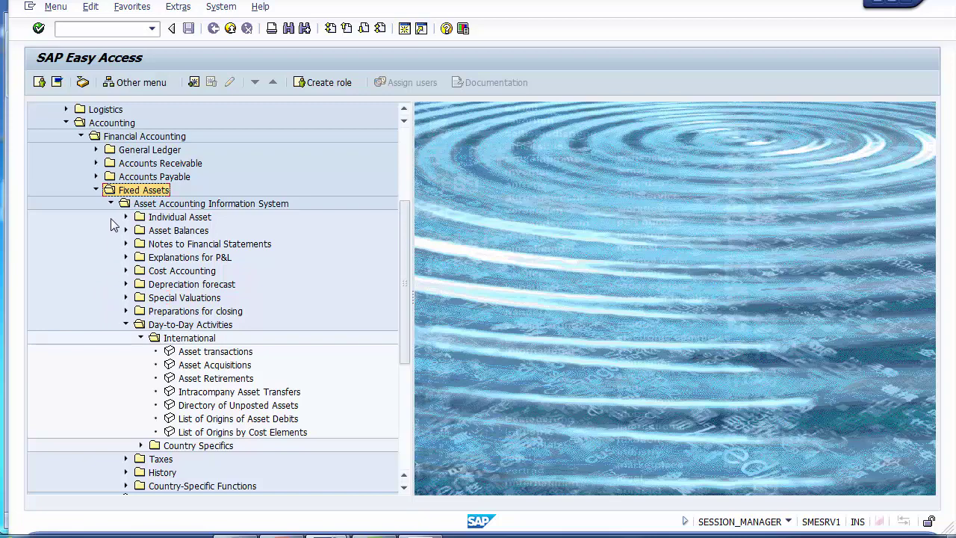
{"action": "left_click", "coordinate": [125, 326]}
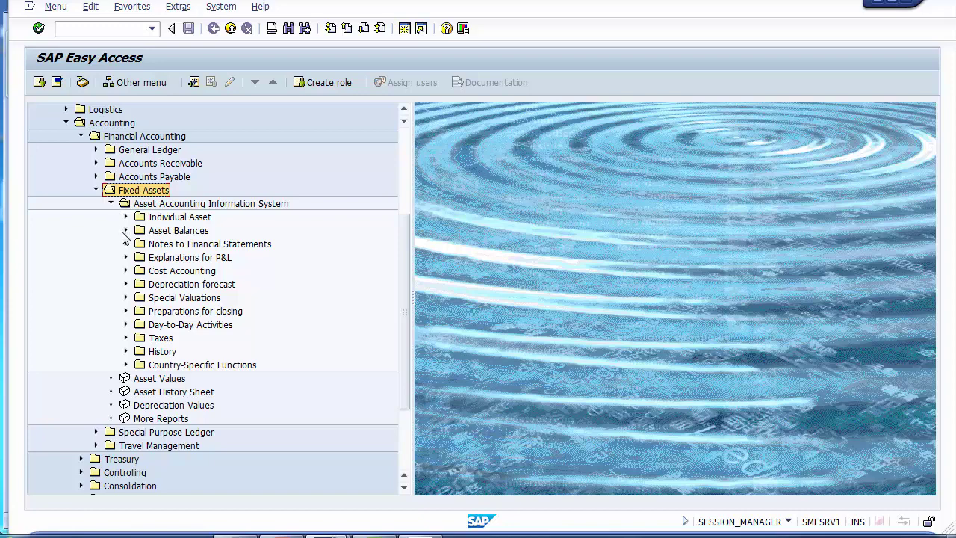
{"action": "left_click", "coordinate": [165, 379]}
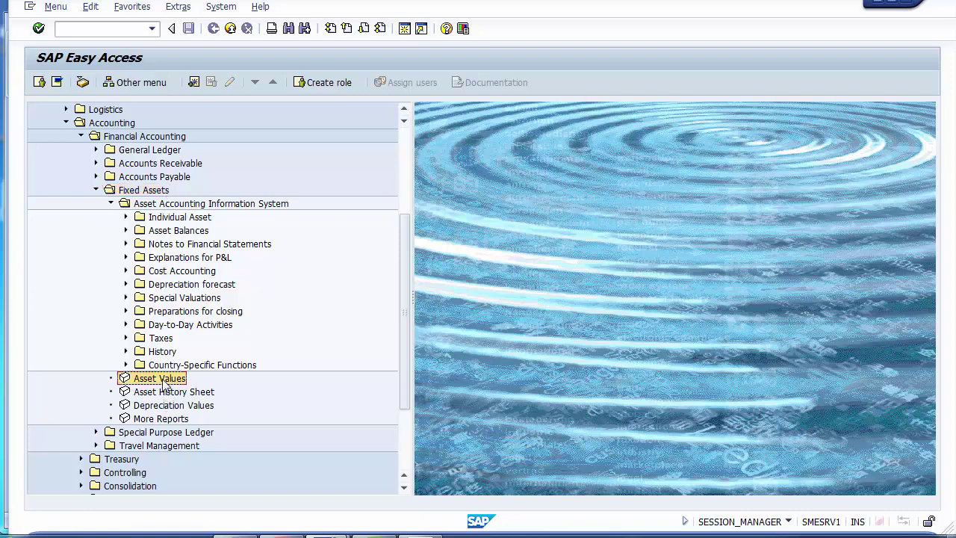
Step: Launch the Asset Values report with company code 1010 and review its selection fields
{"action": "double_click", "coordinate": [154, 379]}
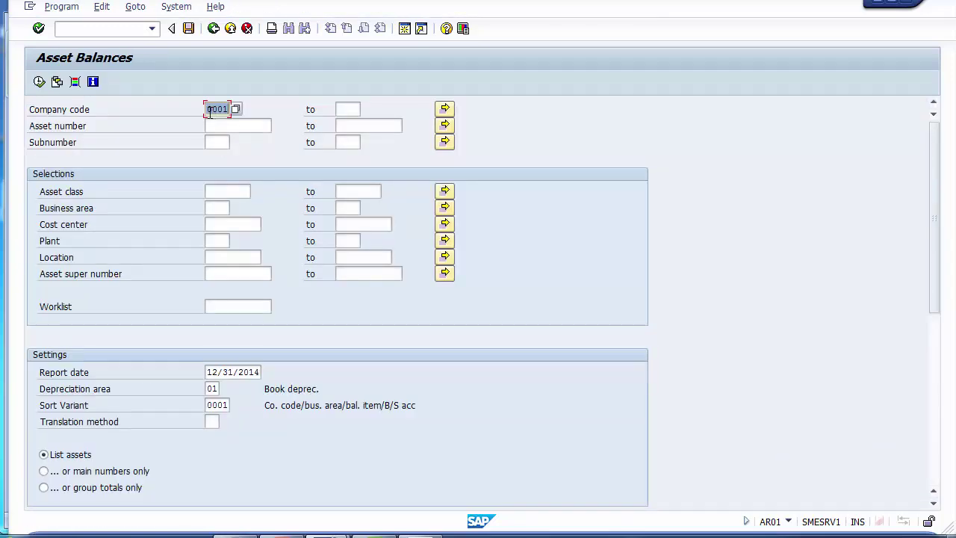
{"action": "type", "text": "1010"}
{"action": "left_click", "coordinate": [214, 190]}
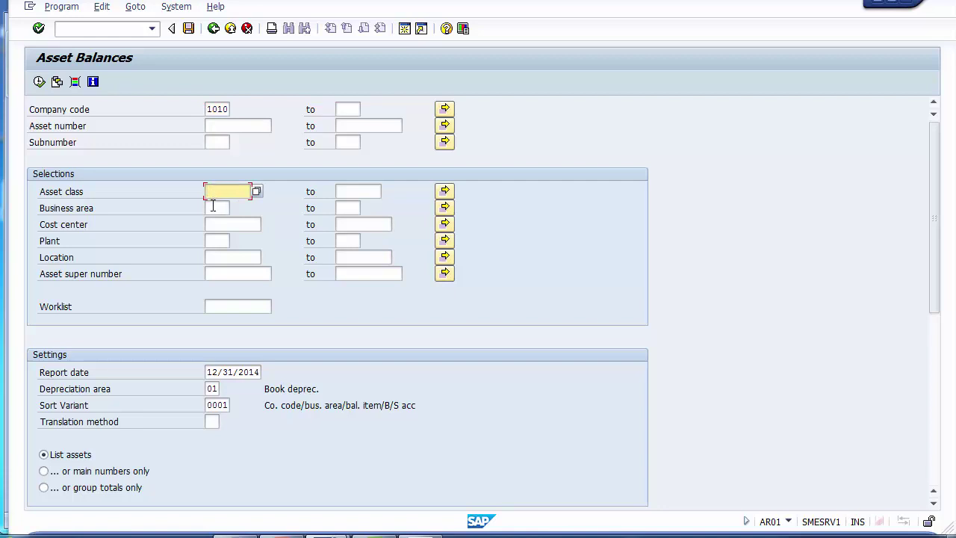
{"action": "left_click", "coordinate": [213, 206]}
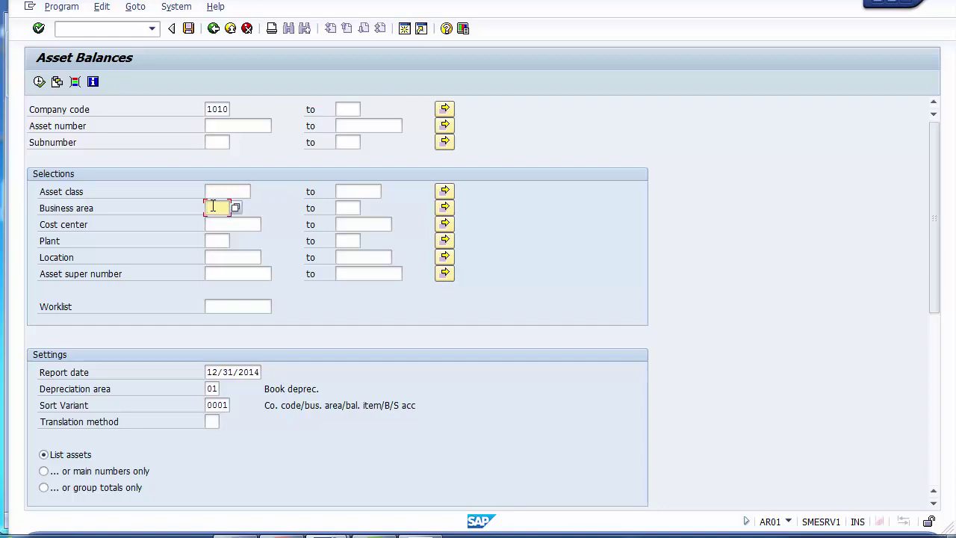
{"action": "left_click", "coordinate": [213, 224]}
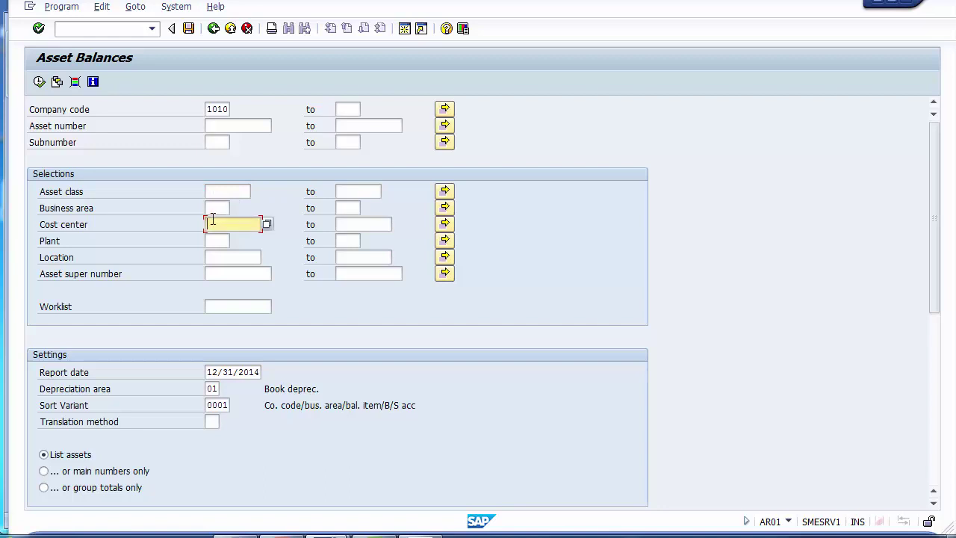
{"action": "left_click", "coordinate": [212, 239]}
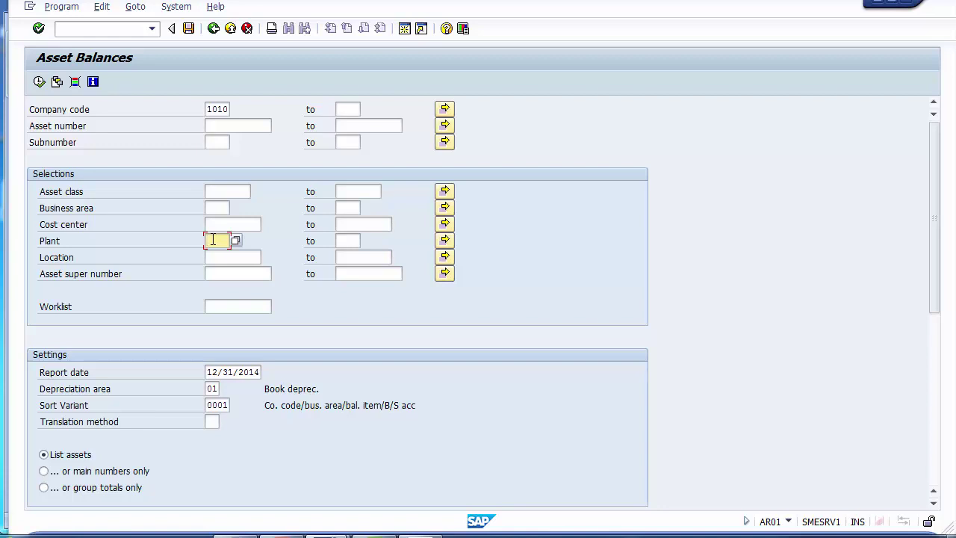
{"action": "left_click", "coordinate": [215, 371]}
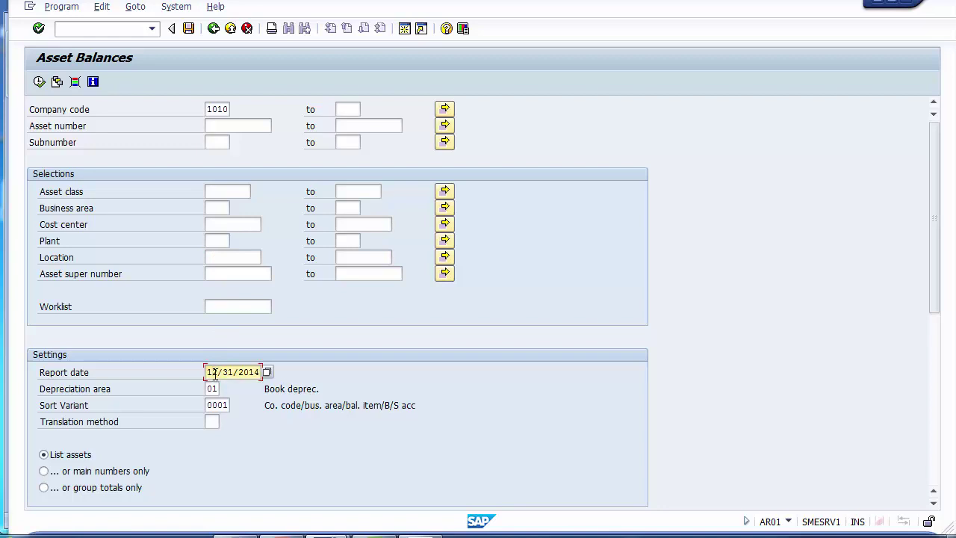
Step: Set the output to list individual assets instead of group totals and execute
{"action": "left_click", "coordinate": [77, 459]}
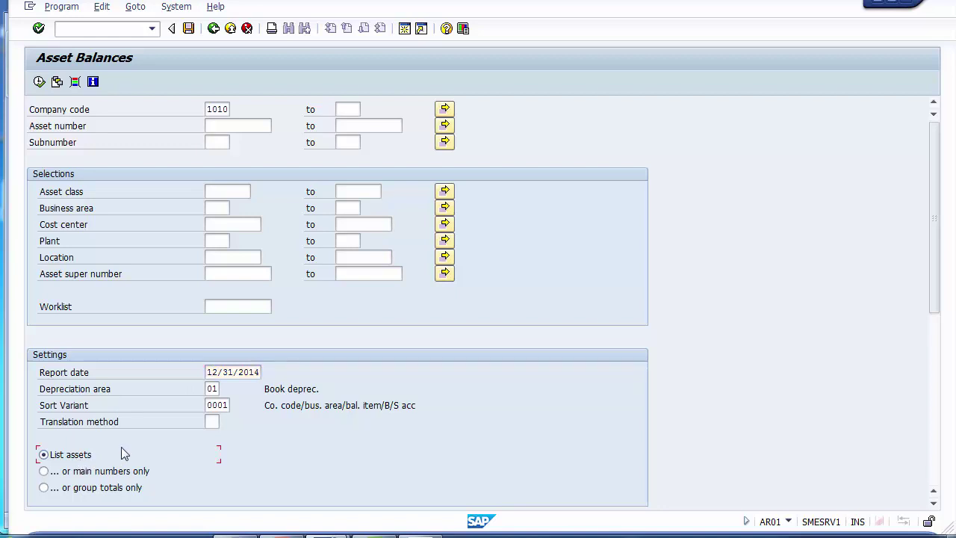
{"action": "left_click", "coordinate": [89, 490]}
{"action": "left_click", "coordinate": [67, 462]}
{"action": "left_click", "coordinate": [39, 82]}
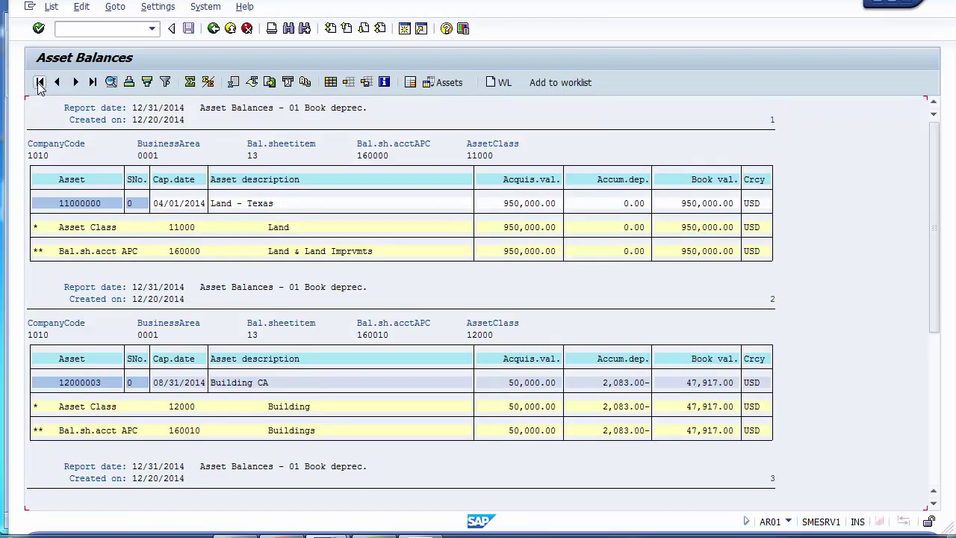
Step: Review the Land - Texas row: company code 1010, asset class 11000, book value 950,000.00
{"action": "left_click", "coordinate": [47, 155]}
{"action": "left_click", "coordinate": [163, 155]}
{"action": "left_click", "coordinate": [473, 157]}
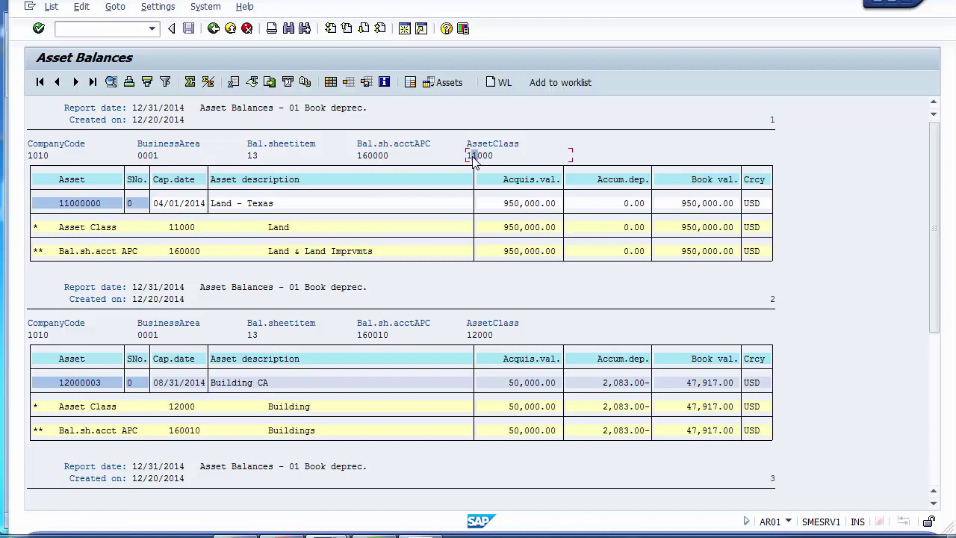
{"action": "left_click", "coordinate": [101, 204]}
{"action": "left_click", "coordinate": [176, 187]}
{"action": "left_click", "coordinate": [229, 204]}
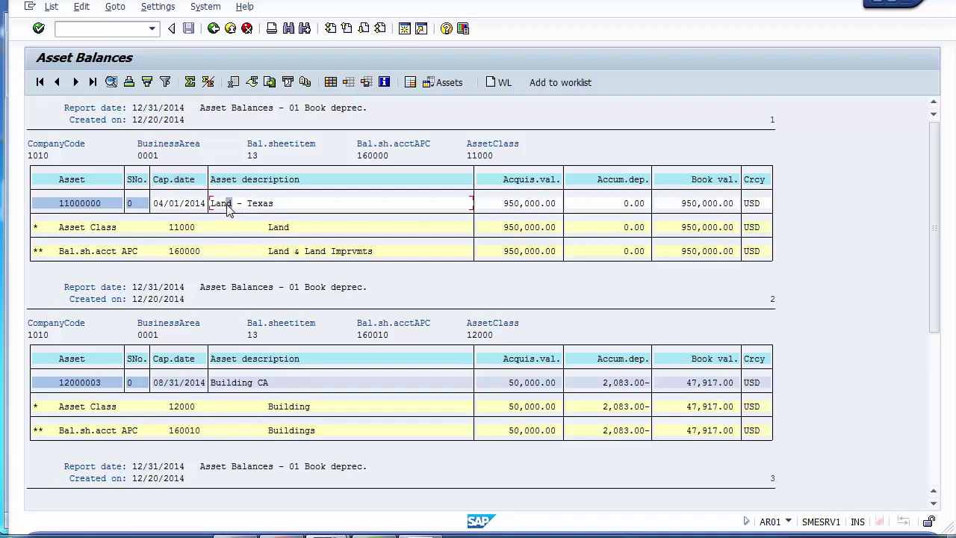
{"action": "left_click", "coordinate": [525, 204]}
{"action": "left_click", "coordinate": [589, 206]}
{"action": "left_click", "coordinate": [682, 206]}
Step: Return to the selection screen and copy report code S_ALR_87012035 from the PowerPoint slide
{"action": "left_click", "coordinate": [213, 30]}
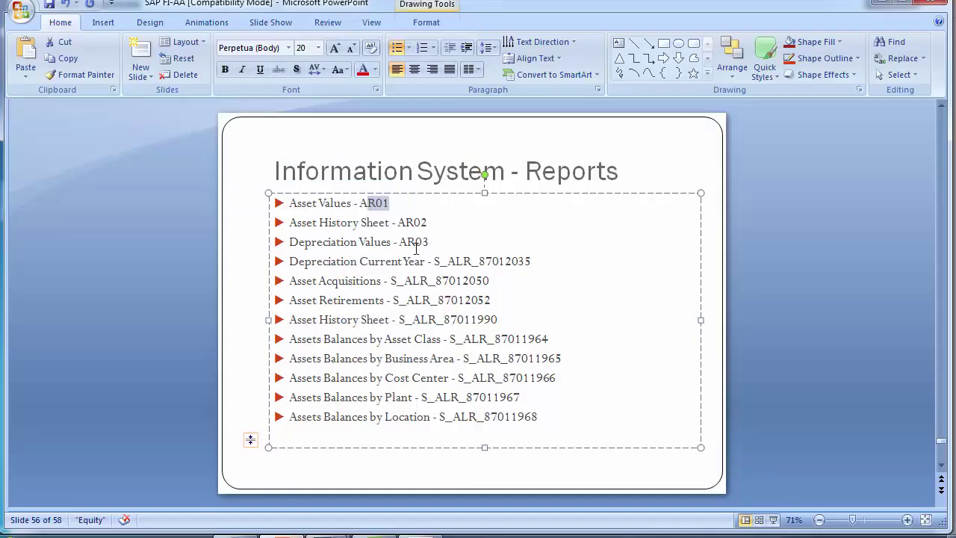
{"action": "left_click_drag", "start_coordinate": [433, 261], "coordinate": [530, 260]}
{"action": "key", "text": "ctrl+c"}
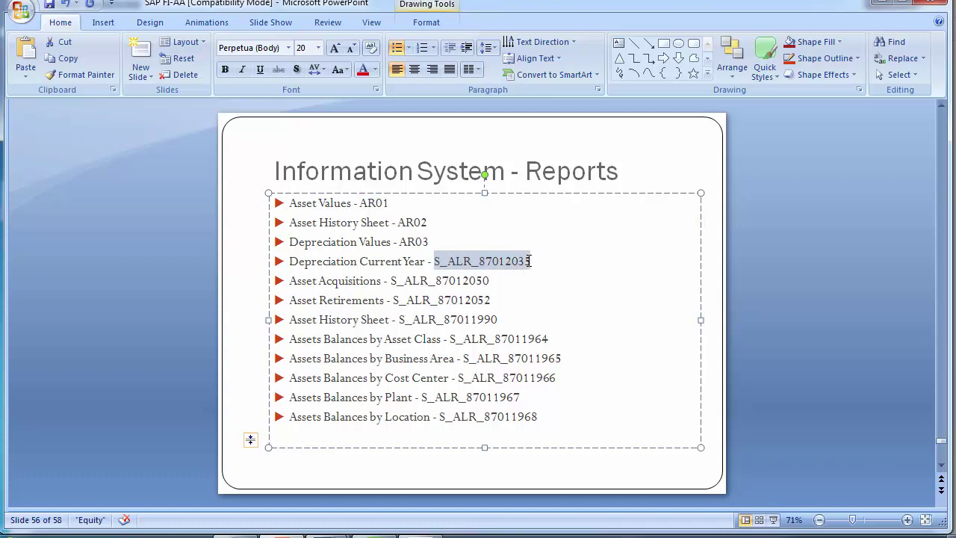
{"action": "key", "text": "alt+Tab"}
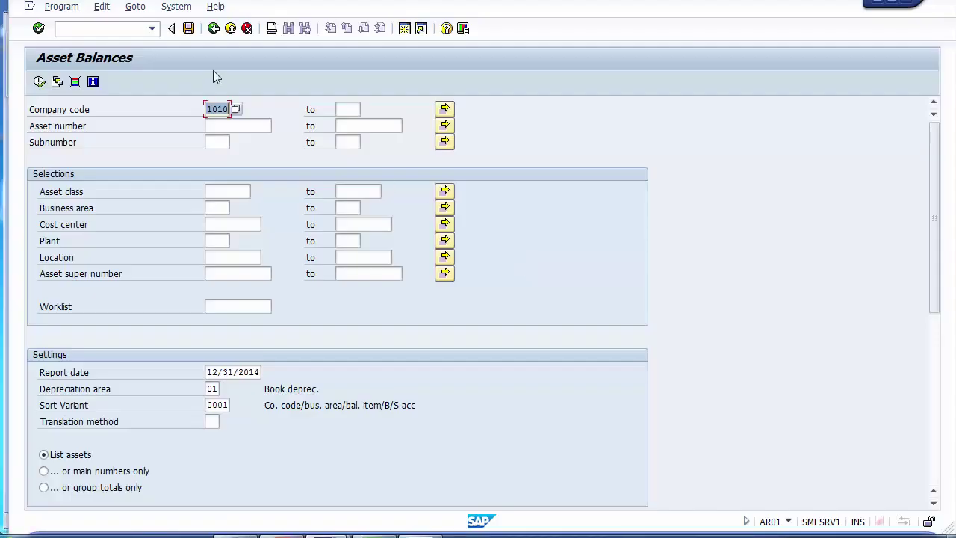
{"action": "left_click", "coordinate": [117, 29]}
Step: Open /nS_ALR_87012035 for company code 1010, choose List assets and execute
{"action": "type", "text": "/n"}
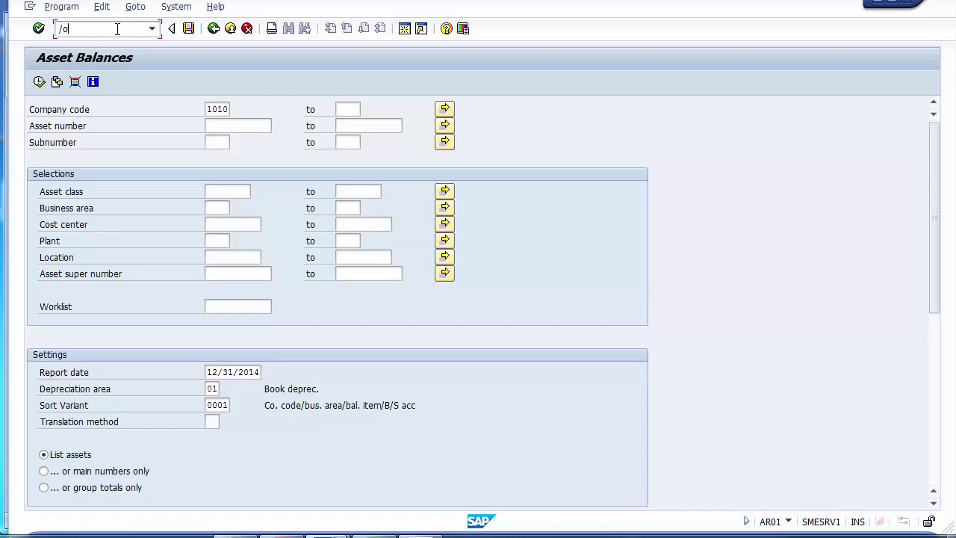
{"action": "key", "text": "ctrl+v"}
{"action": "key", "text": "Return"}
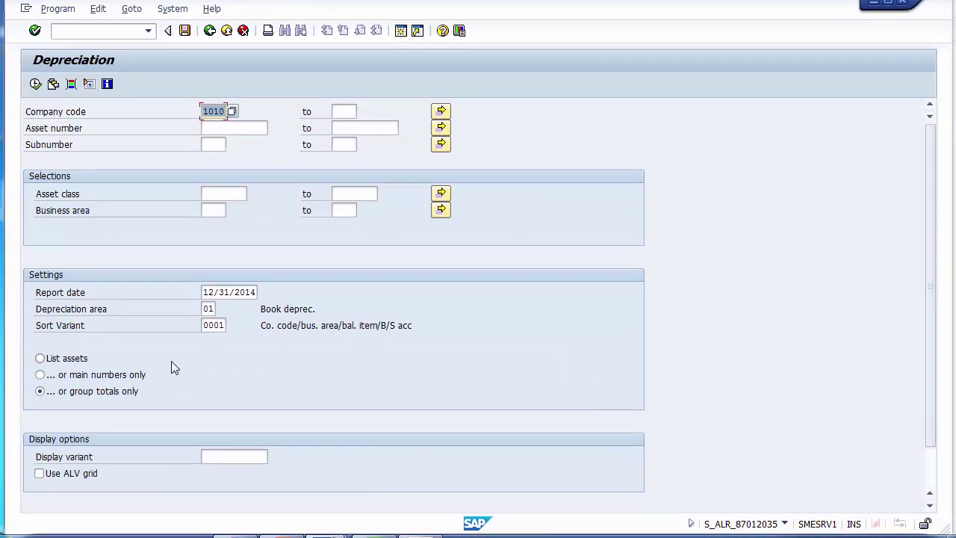
{"action": "left_click", "coordinate": [83, 359]}
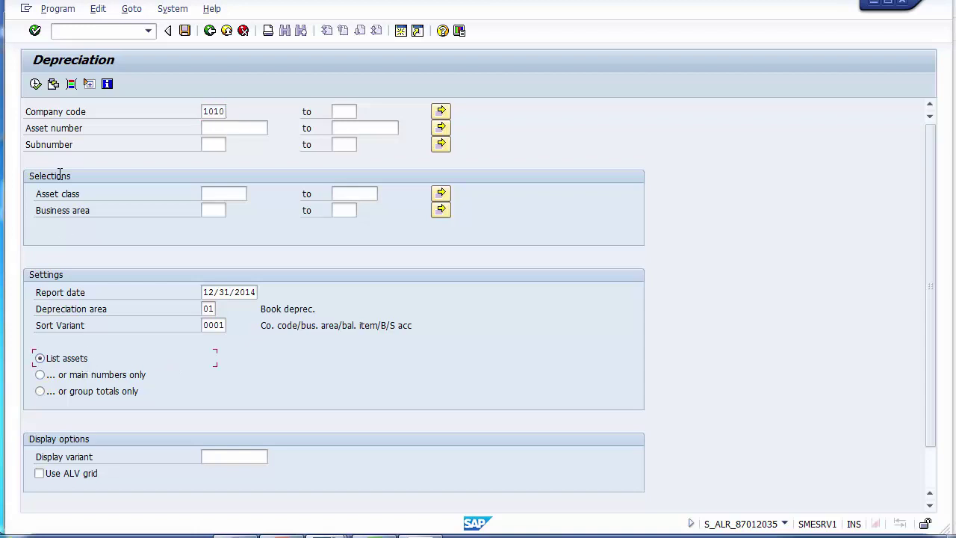
{"action": "left_click", "coordinate": [35, 84]}
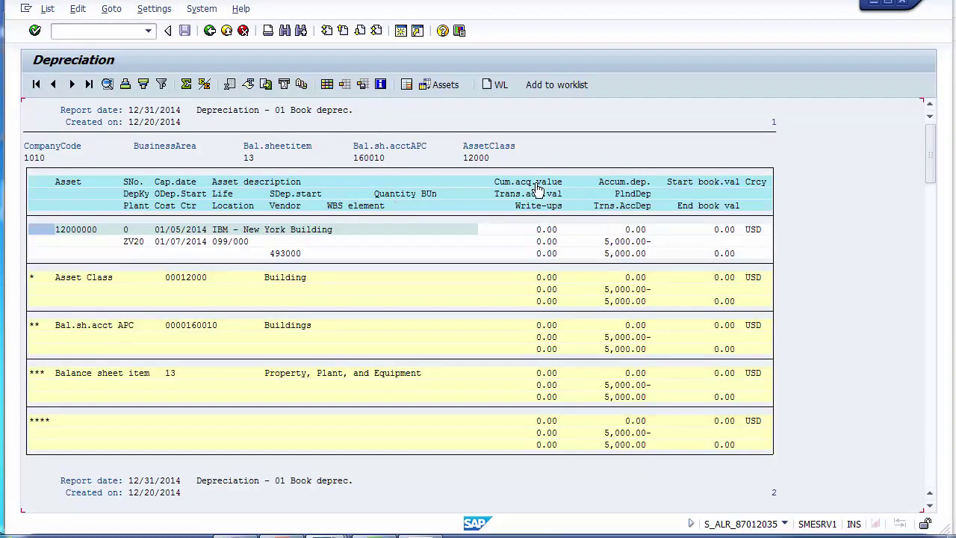
Step: Go back from the depreciation output and copy S_ALR_87012050 from the slide
{"action": "left_click", "coordinate": [624, 185]}
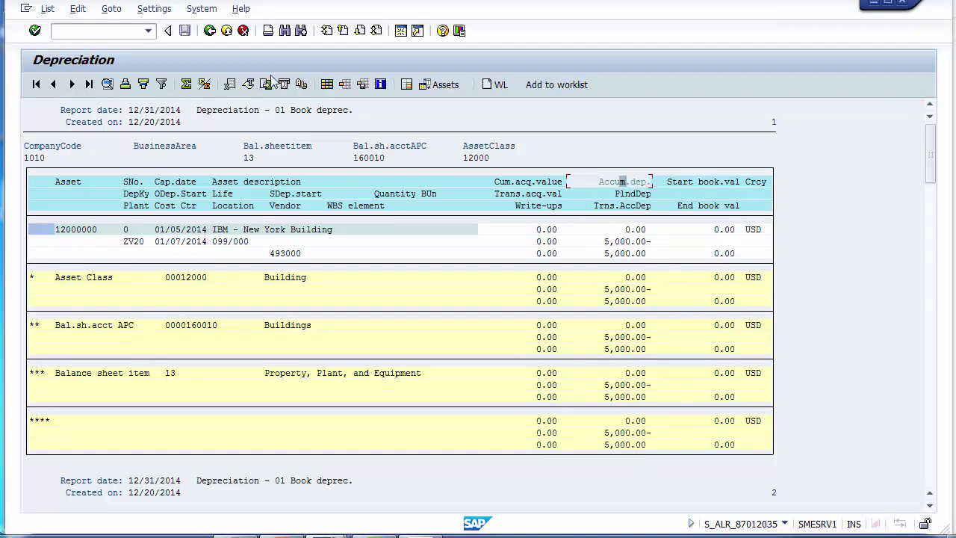
{"action": "left_click", "coordinate": [210, 30]}
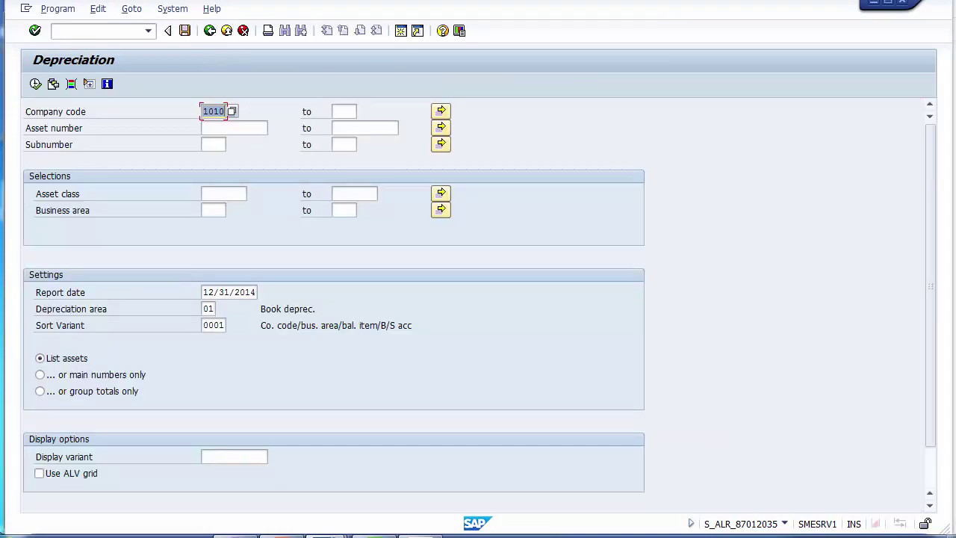
{"action": "left_click", "coordinate": [329, 531]}
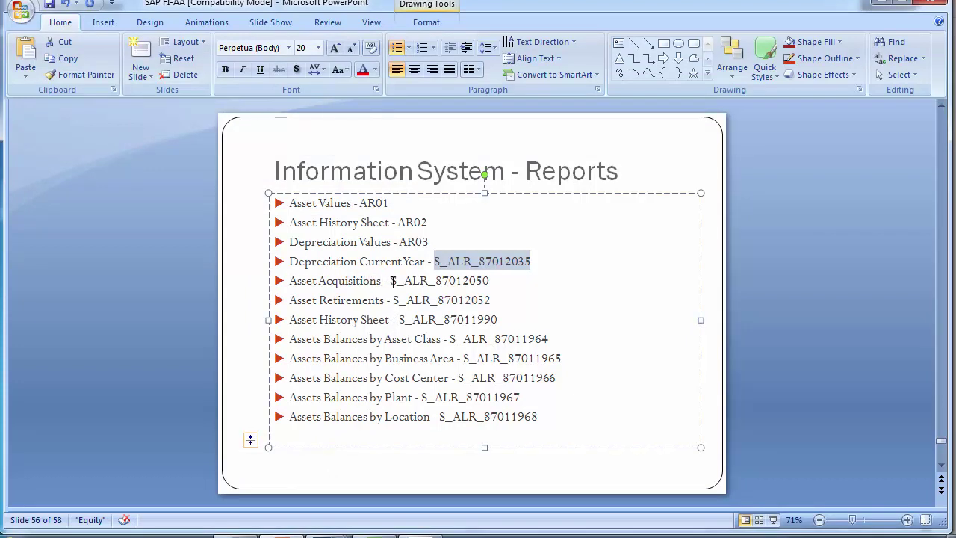
{"action": "left_click_drag", "start_coordinate": [391, 280], "coordinate": [495, 277]}
{"action": "key", "text": "ctrl+c"}
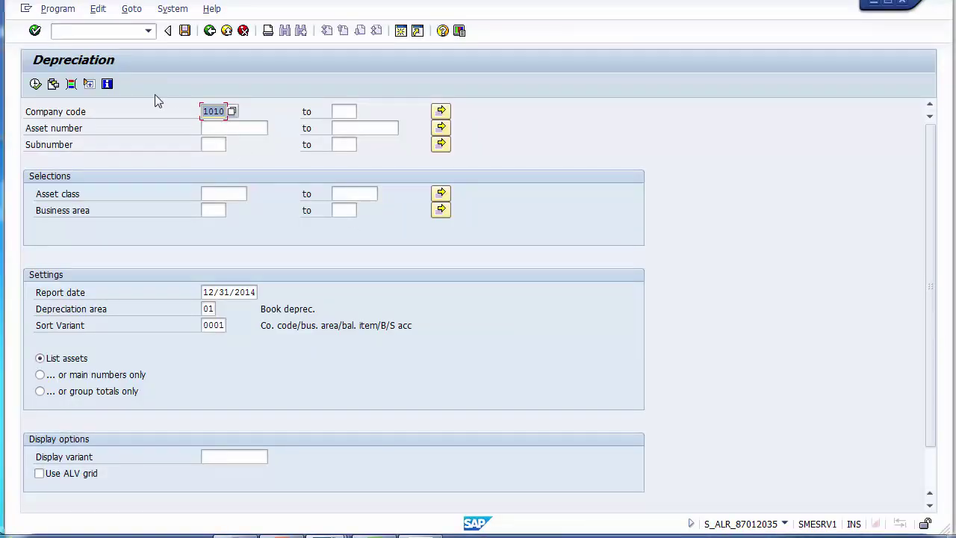
{"action": "left_click", "coordinate": [105, 33]}
Step: Open transaction S_ALR_87012050 set to list individual assets for company code 1010
{"action": "type", "text": "/n"}
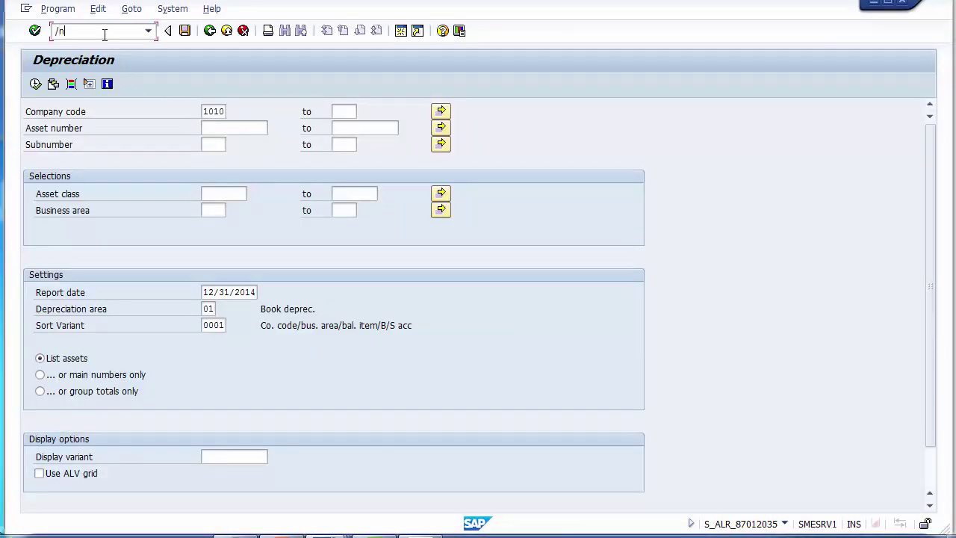
{"action": "key", "text": "ctrl+v"}
{"action": "key", "text": "Return"}
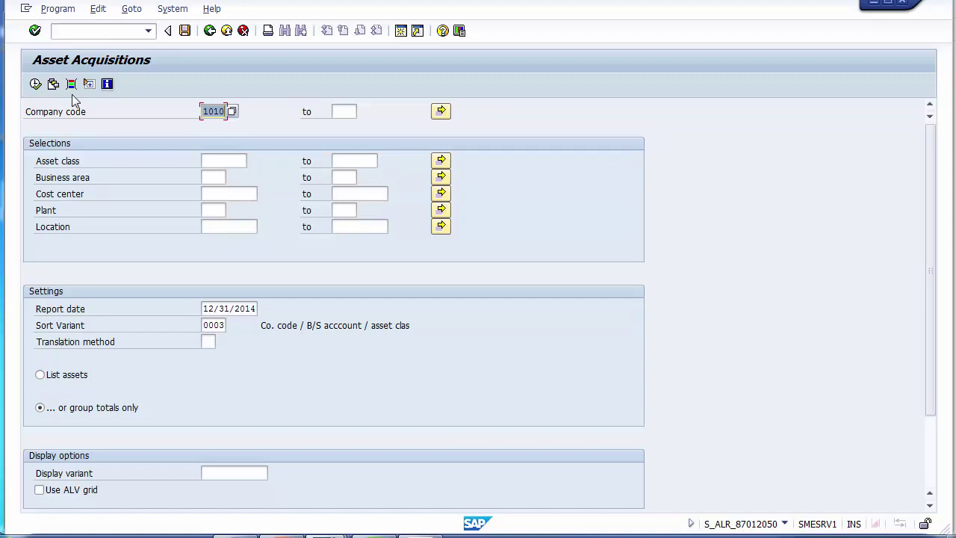
{"action": "left_click", "coordinate": [58, 380]}
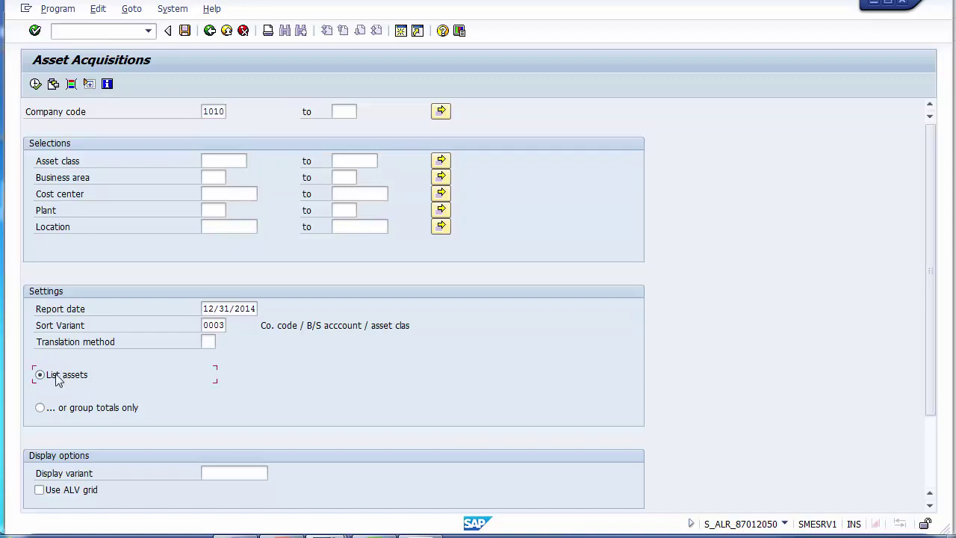
{"action": "left_click", "coordinate": [203, 112]}
Step: Pick asset class 12000 Building from the value list and execute the report
{"action": "left_click", "coordinate": [208, 162]}
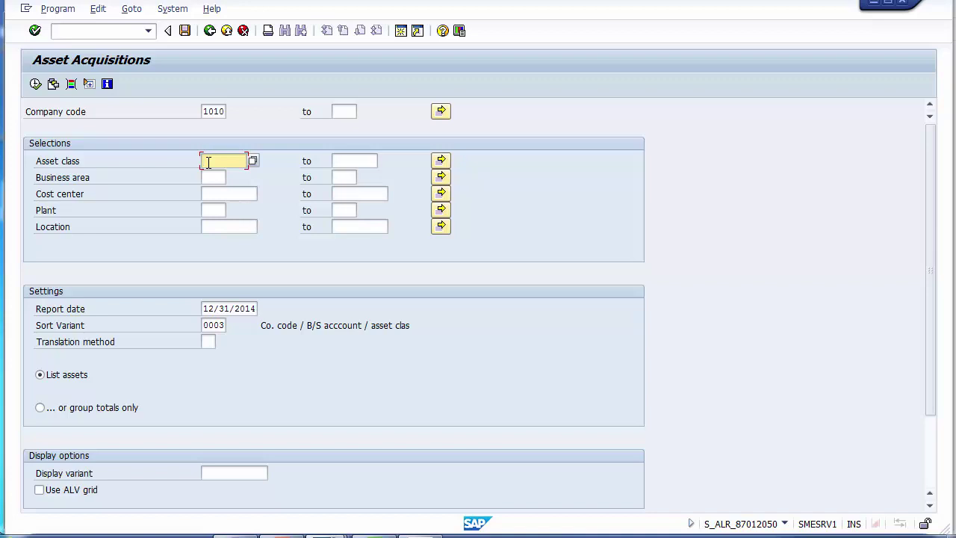
{"action": "key", "text": "F8"}
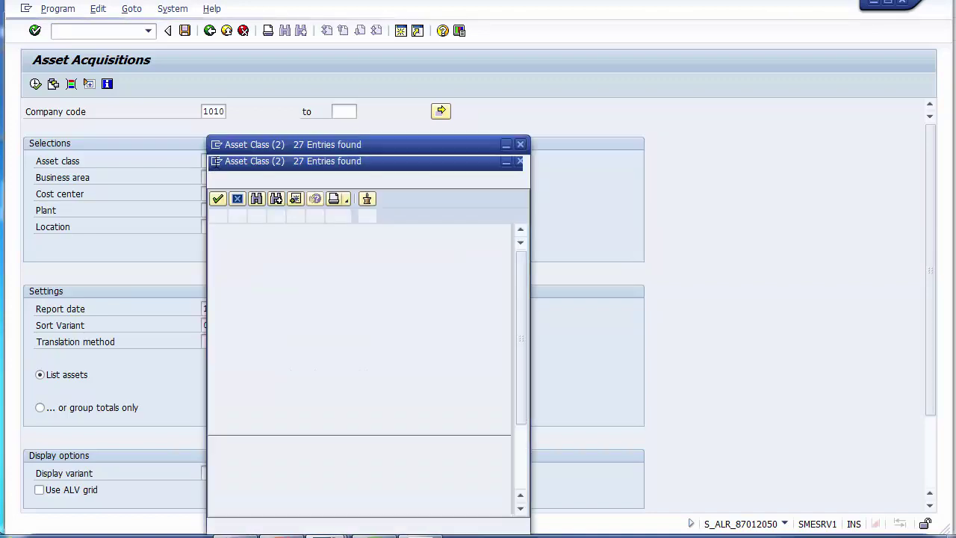
{"action": "key", "text": "Page_Down"}
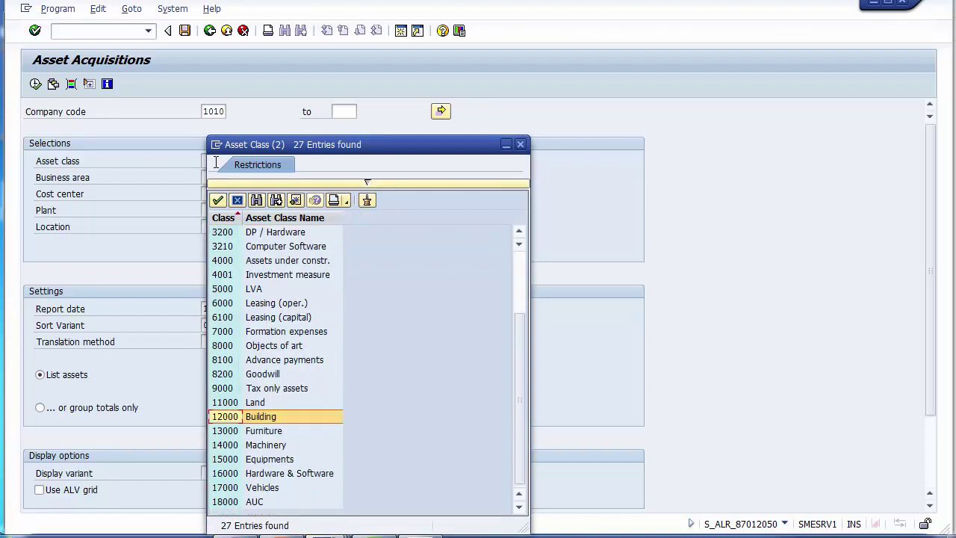
{"action": "key", "text": "Page_Down"}
{"action": "key", "text": "Page_Up"}
{"action": "key", "text": "Page_Down"}
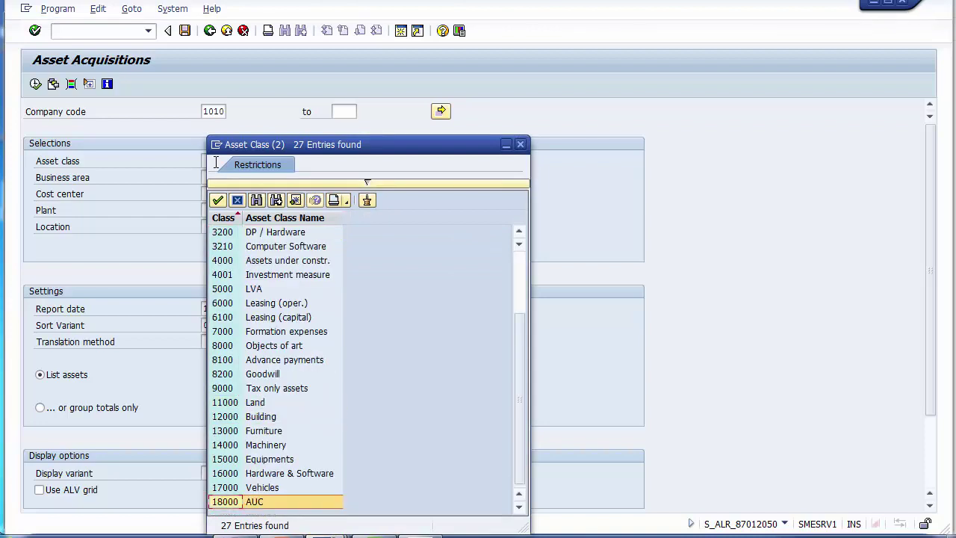
{"action": "key", "text": "Up"}
{"action": "key", "text": "Up"}
{"action": "key", "text": "Up"}
{"action": "key", "text": "Up"}
{"action": "key", "text": "Up"}
{"action": "key", "text": "Up"}
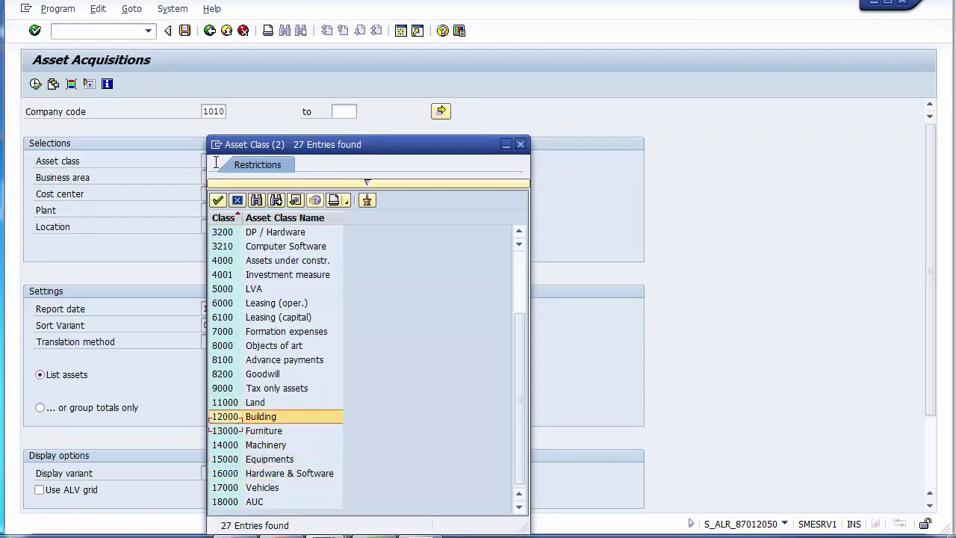
{"action": "key", "text": "Return"}
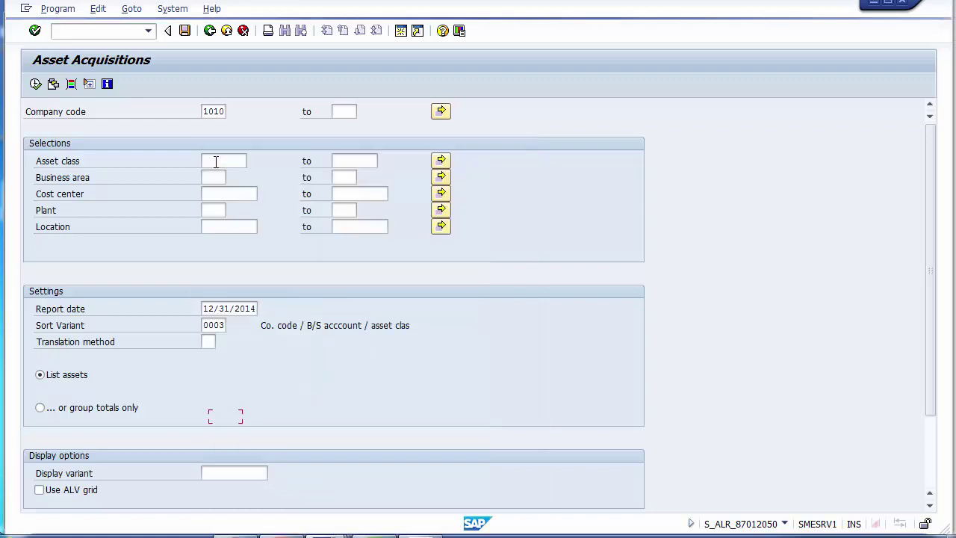
{"action": "double_click", "coordinate": [217, 161]}
{"action": "left_click", "coordinate": [236, 159]}
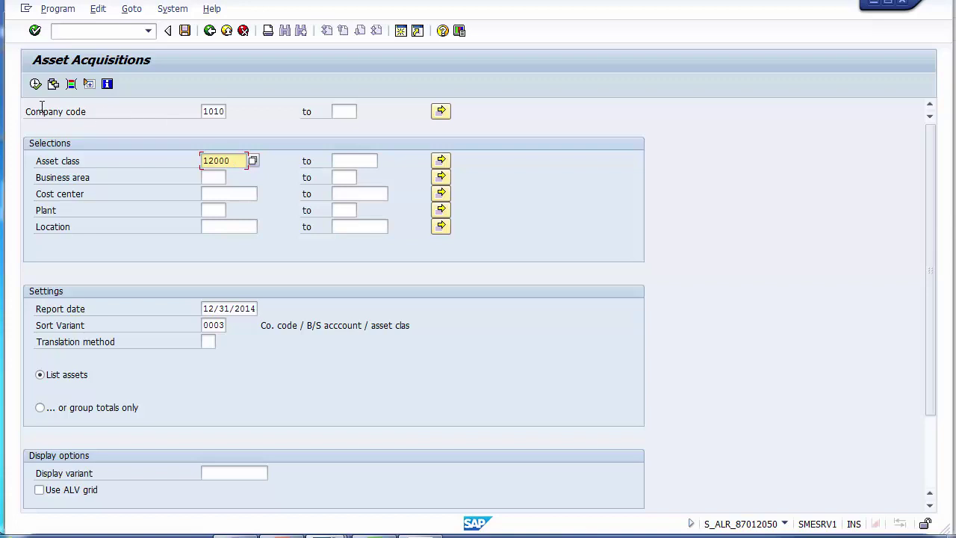
{"action": "left_click", "coordinate": [35, 84]}
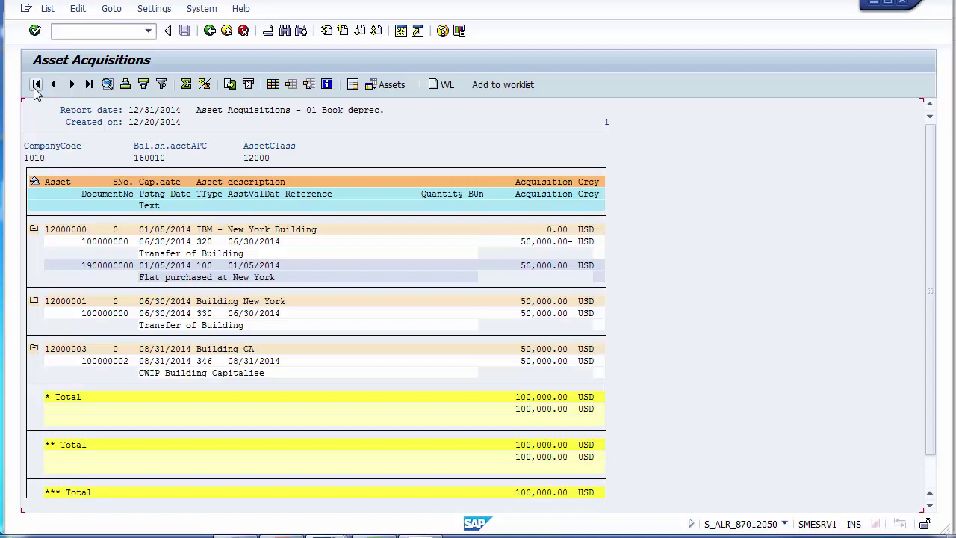
Step: Point out assets 12000003 and 12000000 in the Asset Acquisitions list, then go back
{"action": "left_click", "coordinate": [56, 348]}
{"action": "left_click", "coordinate": [59, 232]}
{"action": "left_click", "coordinate": [209, 31]}
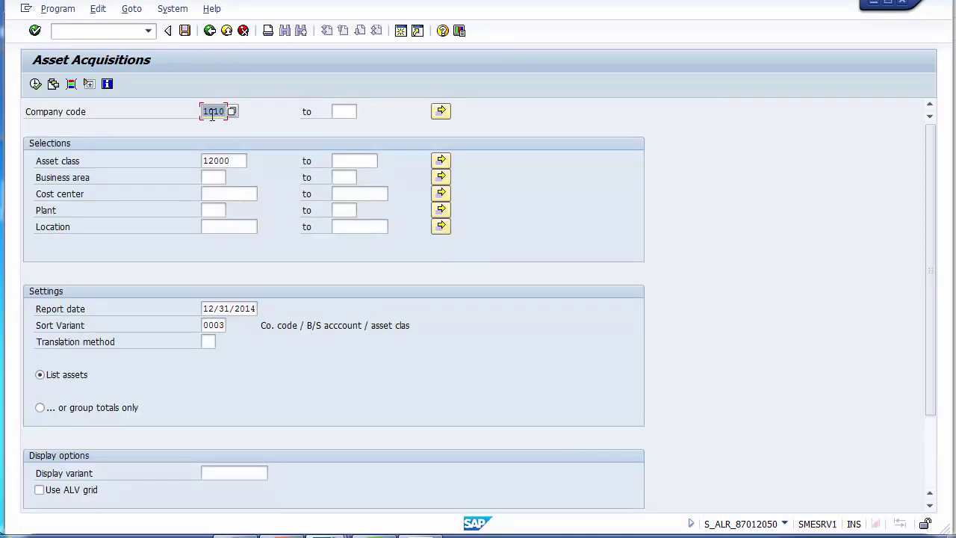
Step: Run Asset Acquisitions for company code 1000 with asset class cleared, and dismiss the 'No data was selected' message
{"action": "type", "text": "1000"}
{"action": "left_click", "coordinate": [207, 154]}
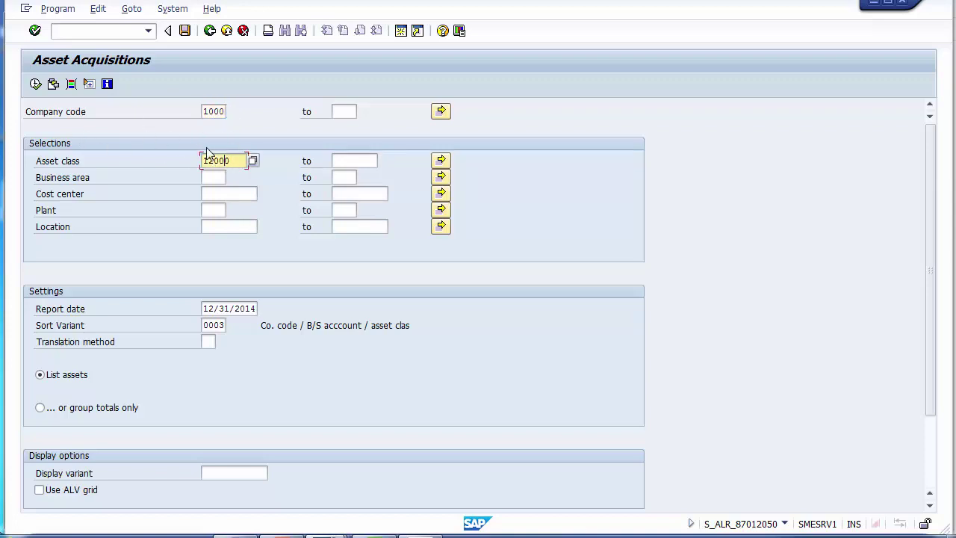
{"action": "key", "text": "BackSpace"}
{"action": "key", "text": "BackSpace"}
{"action": "key", "text": "BackSpace"}
{"action": "key", "text": "BackSpace"}
{"action": "key", "text": "BackSpace"}
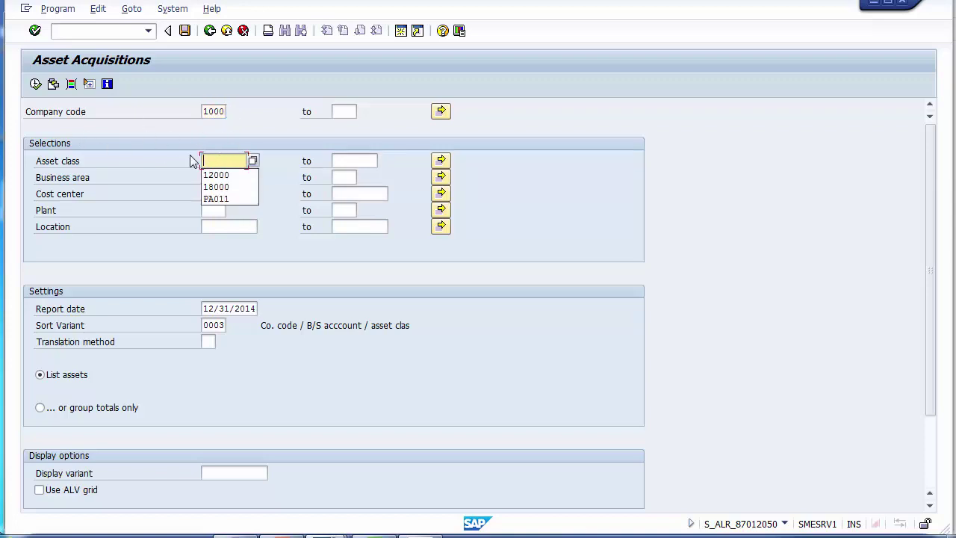
{"action": "left_click", "coordinate": [35, 87]}
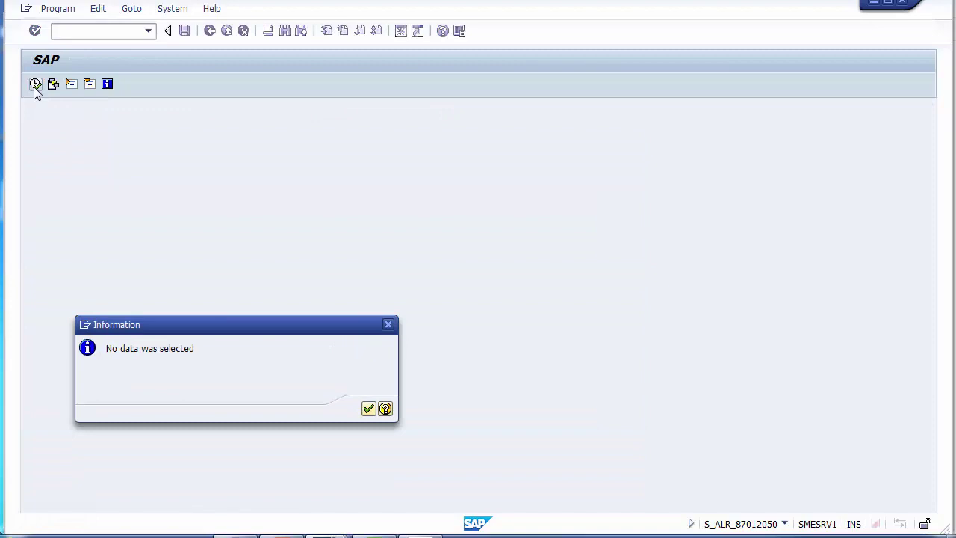
{"action": "key", "text": "Return"}
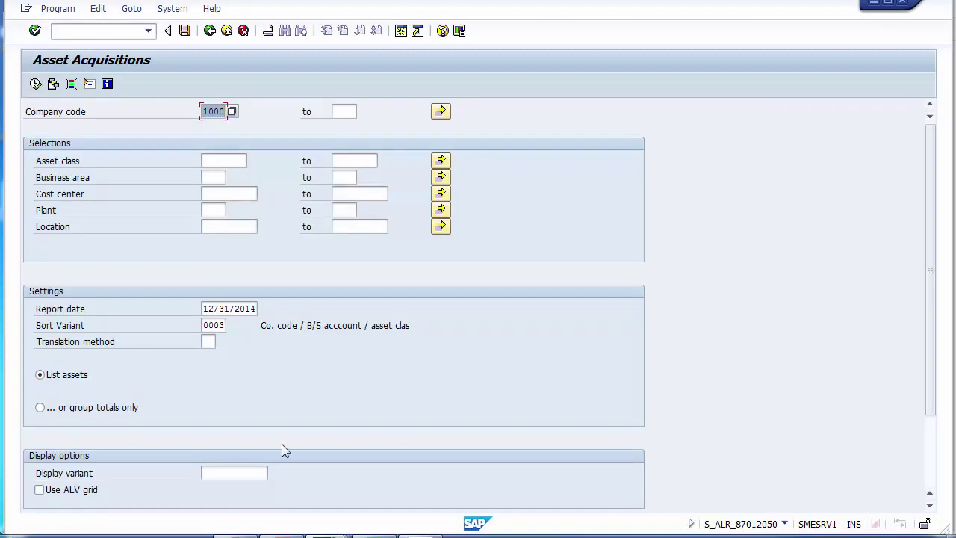
{"action": "left_click", "coordinate": [322, 533]}
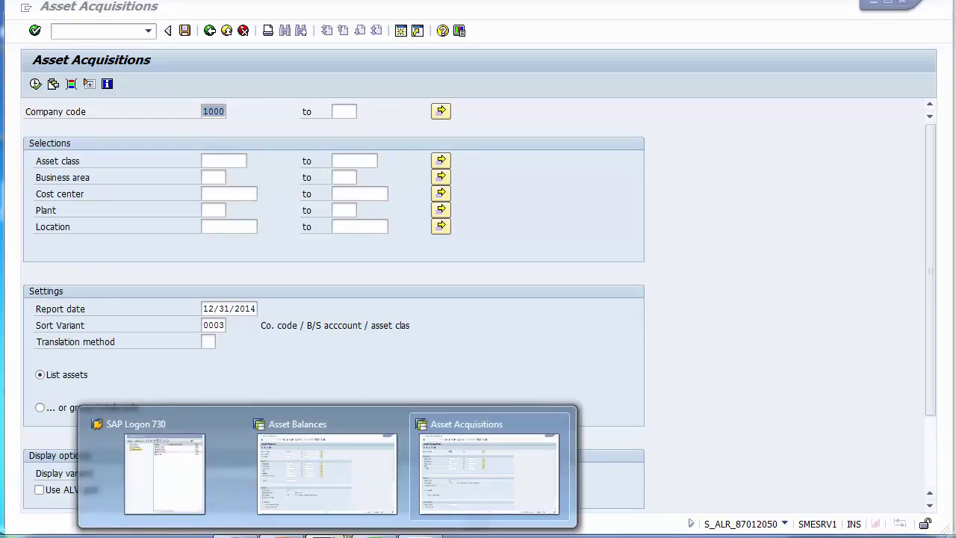
Step: Select the Asset Retirements code S_ALR_87012052 on the PowerPoint Reports slide and return to SAP
{"action": "left_click", "coordinate": [282, 533]}
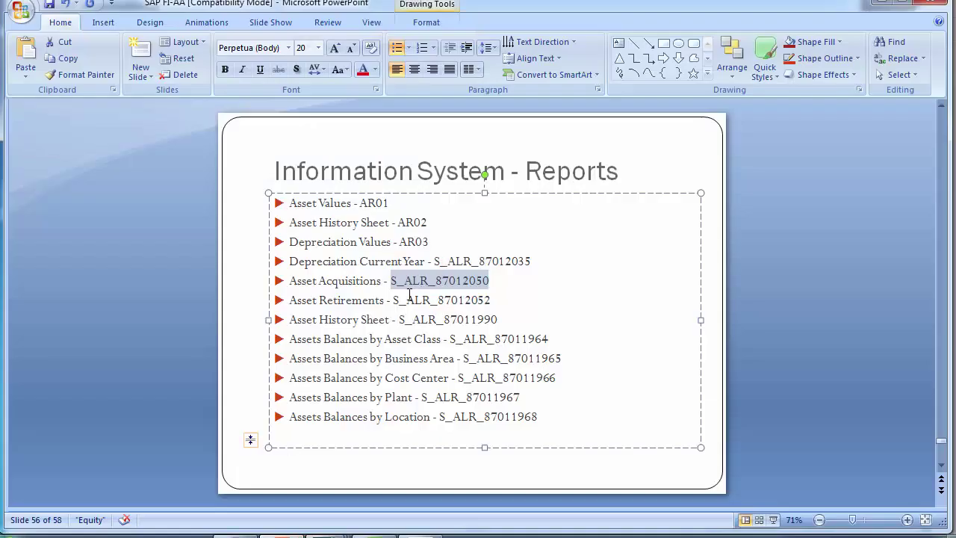
{"action": "left_click_drag", "start_coordinate": [395, 300], "coordinate": [496, 294]}
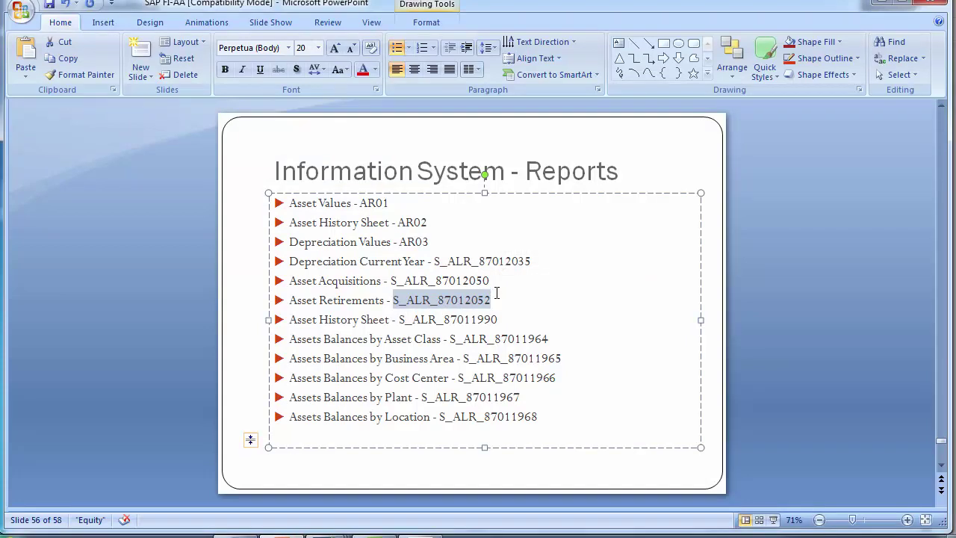
{"action": "key", "text": "alt+Tab"}
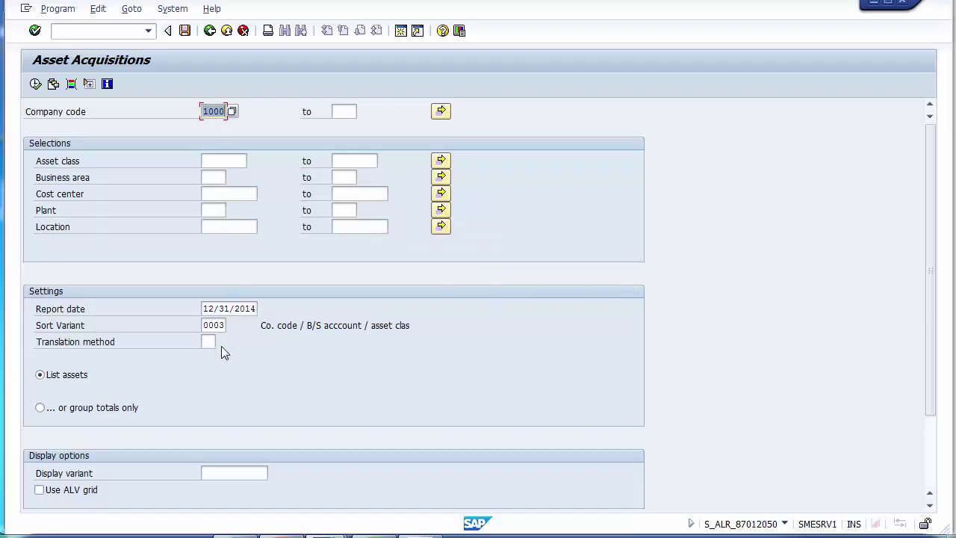
Step: Enter /nS_ALR_87012052 in the command field, verify it against the slide, and run it
{"action": "double_click", "coordinate": [224, 308]}
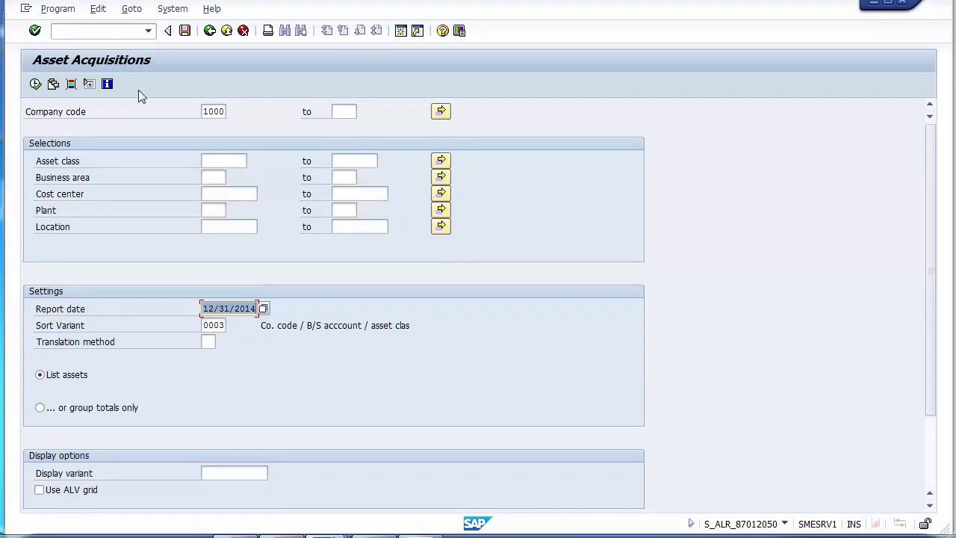
{"action": "left_click", "coordinate": [84, 31]}
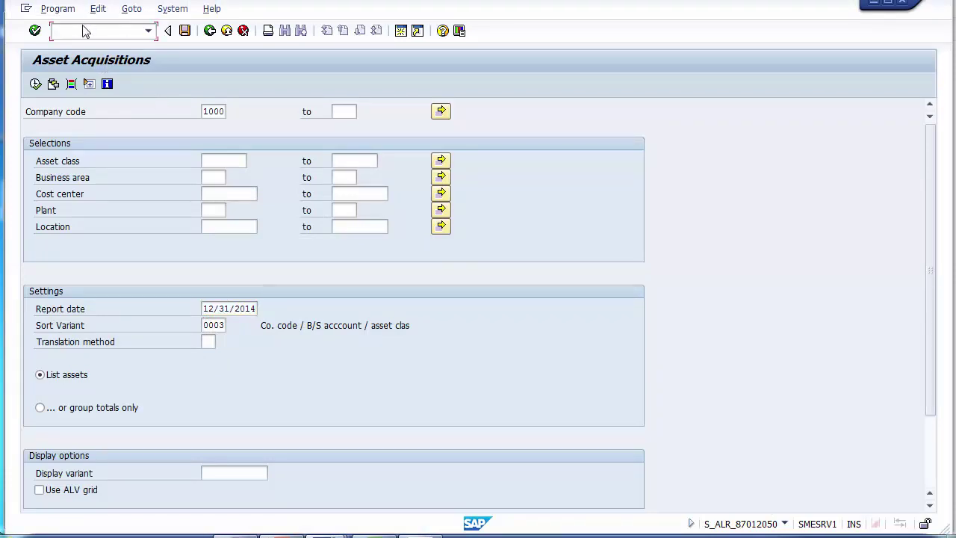
{"action": "type", "text": "/nS_ALR_87012052"}
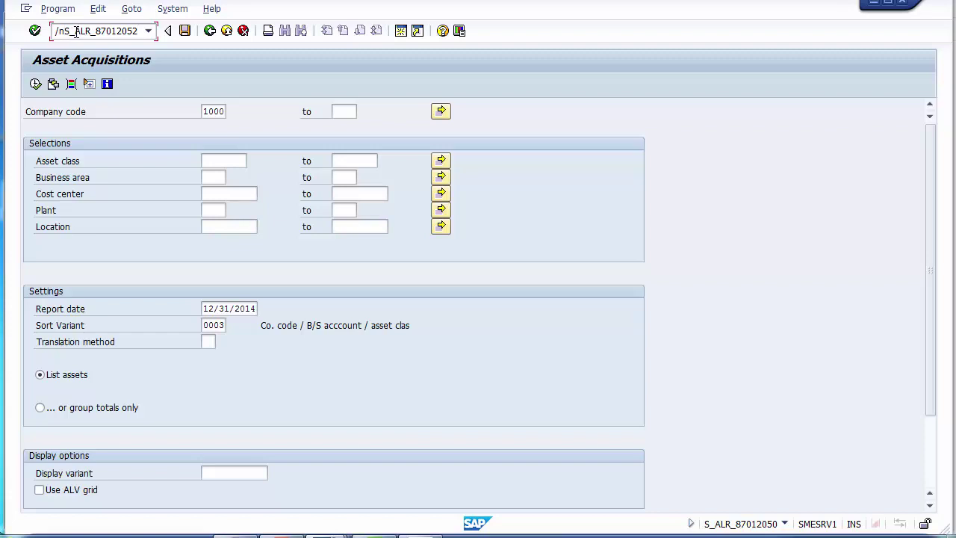
{"action": "left_click_drag", "start_coordinate": [74, 32], "coordinate": [81, 31]}
{"action": "left_click", "coordinate": [123, 32]}
{"action": "key", "text": "alt+Tab"}
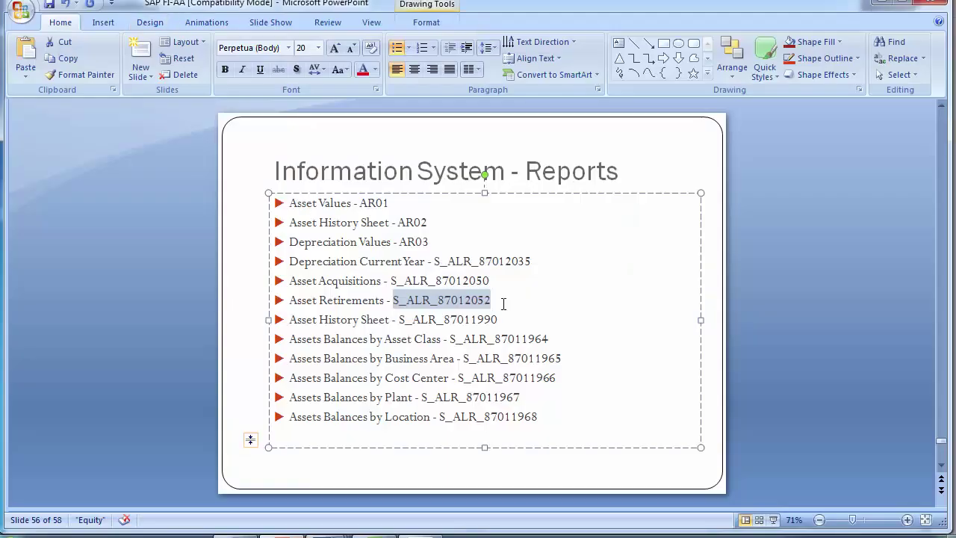
{"action": "left_click", "coordinate": [503, 300]}
{"action": "left_click_drag", "start_coordinate": [504, 300], "coordinate": [393, 302]}
{"action": "left_click", "coordinate": [422, 306]}
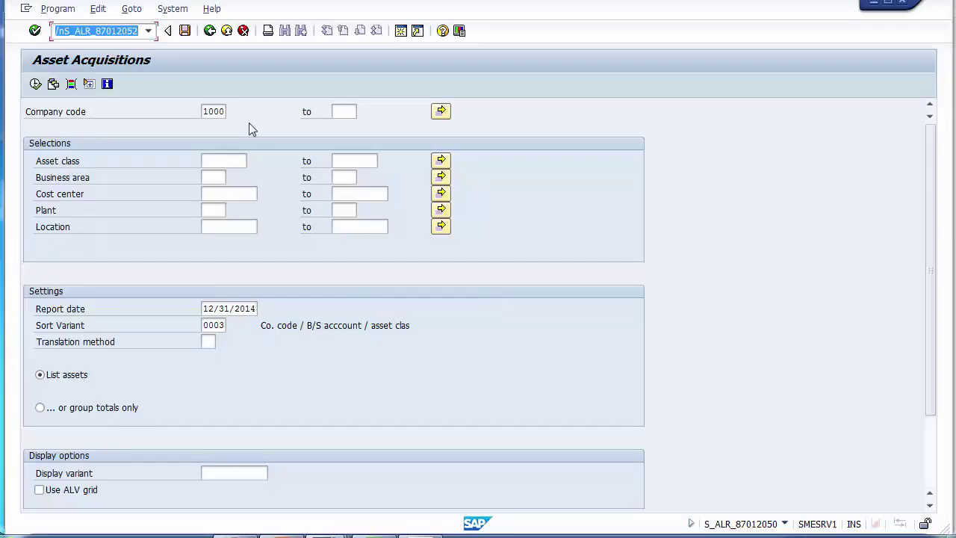
{"action": "key", "text": "Return"}
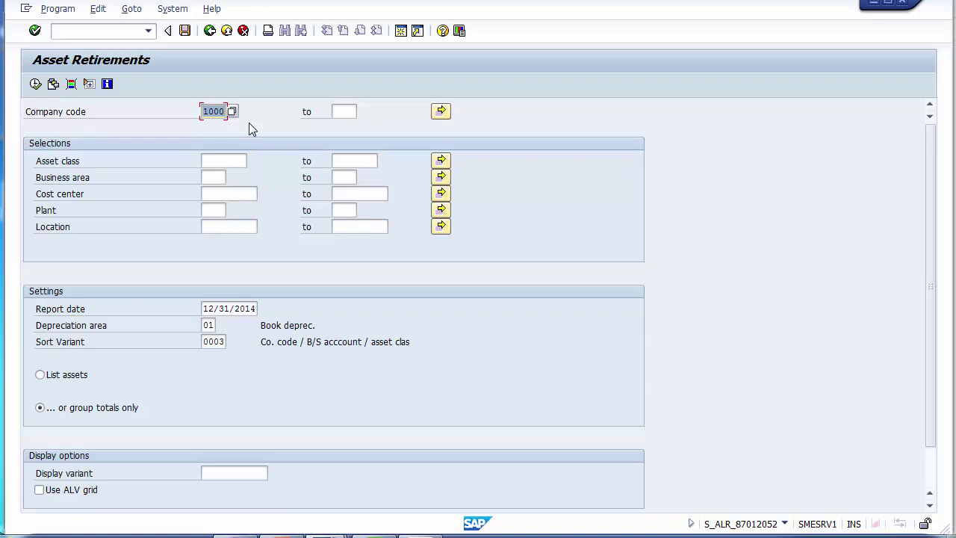
Step: Run Asset Retirements for company code 1010, review the 100,000.00 USD total, then go back
{"action": "type", "text": "1010"}
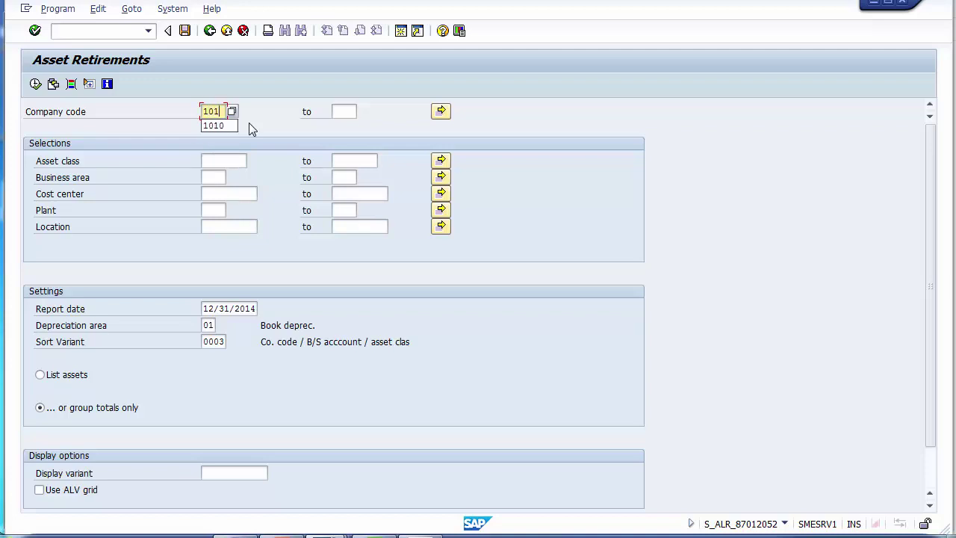
{"action": "left_click", "coordinate": [35, 85]}
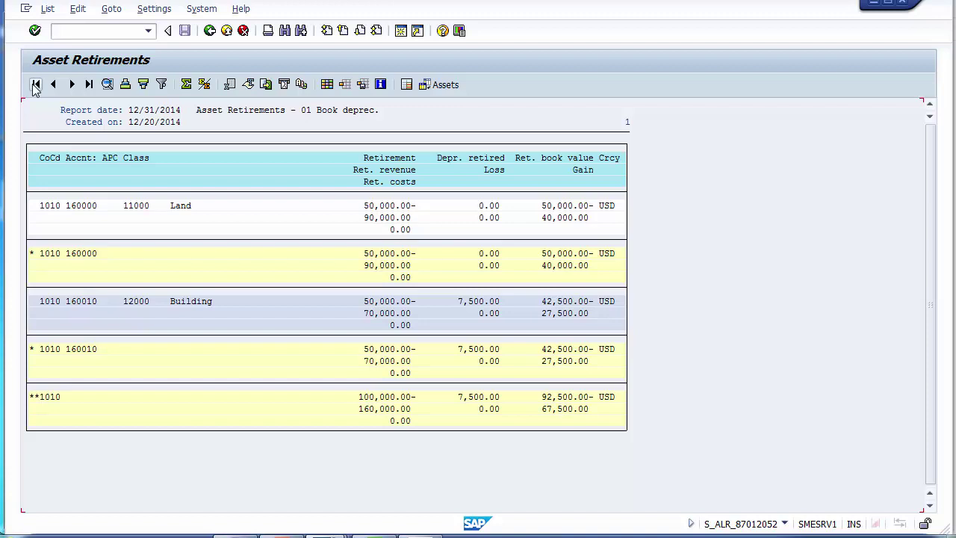
{"action": "left_click", "coordinate": [209, 30]}
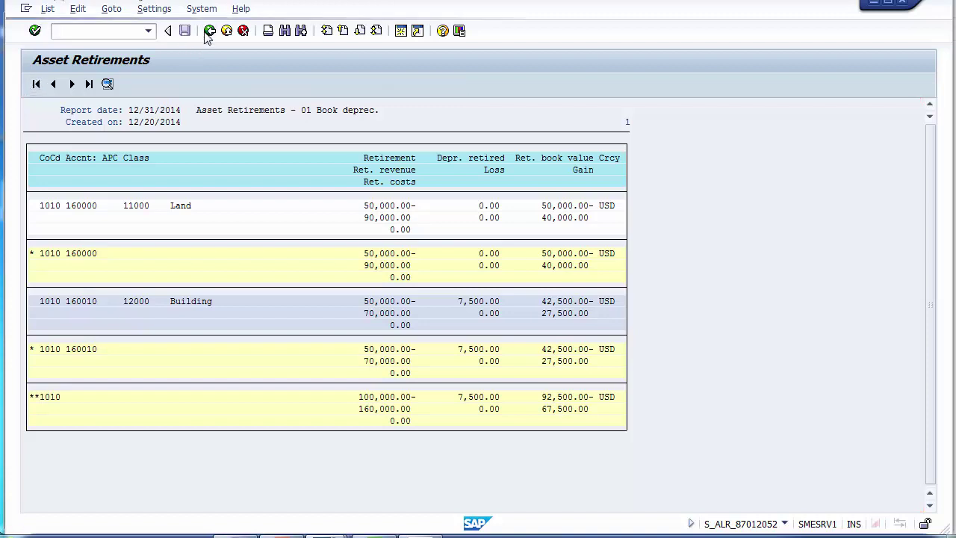
Step: Launch S_ALR_87011990 from Easy Access and browse the asset class list without choosing one
{"action": "left_click", "coordinate": [209, 31]}
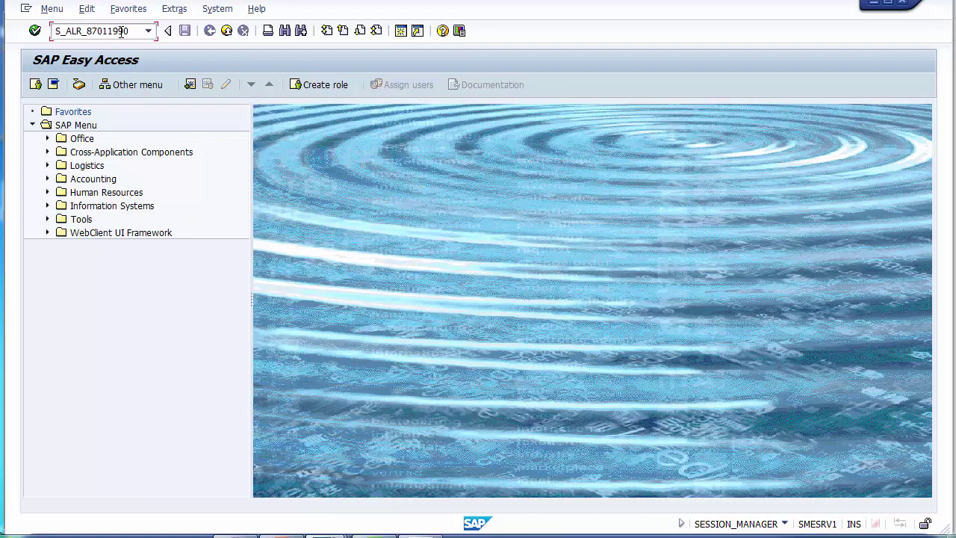
{"action": "key", "text": "Return"}
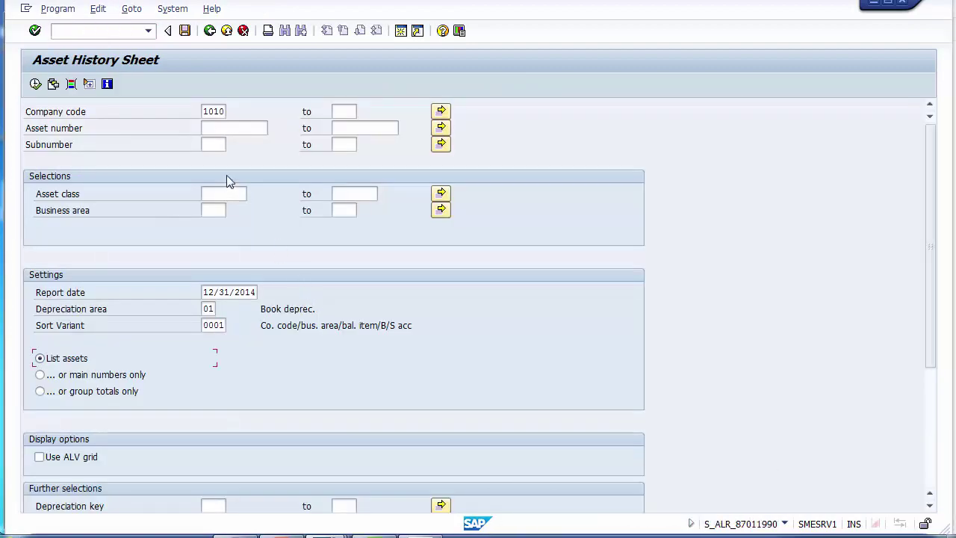
{"action": "left_click", "coordinate": [219, 112]}
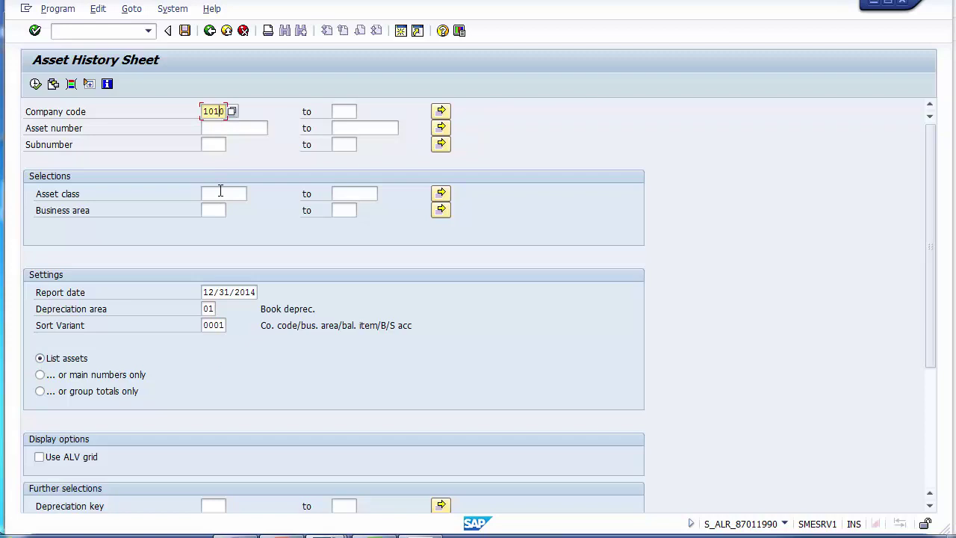
{"action": "left_click", "coordinate": [220, 192]}
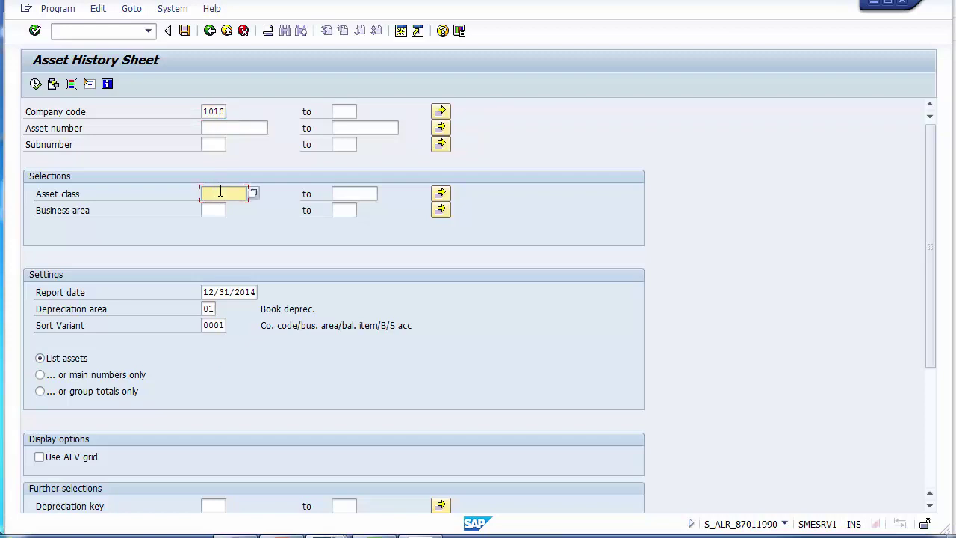
{"action": "left_click", "coordinate": [252, 195]}
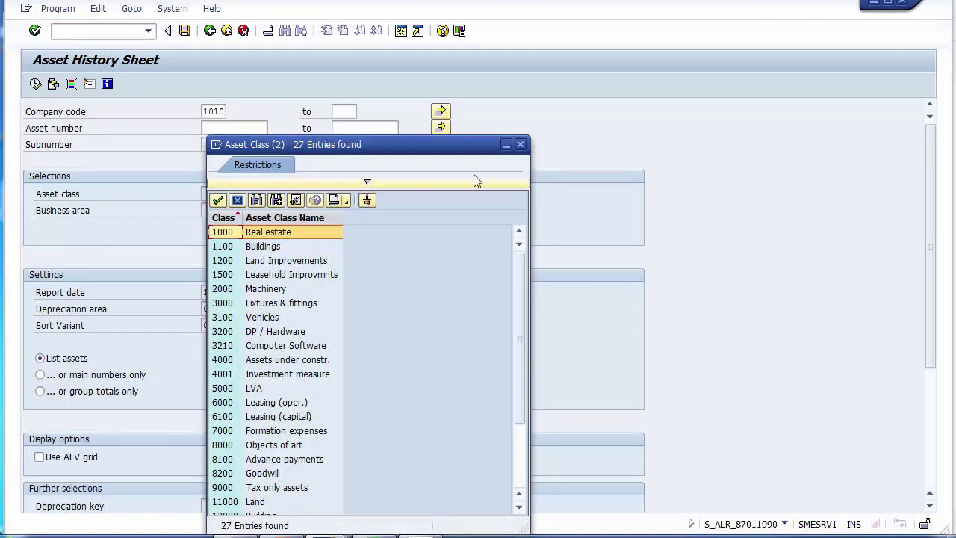
{"action": "left_click", "coordinate": [236, 200]}
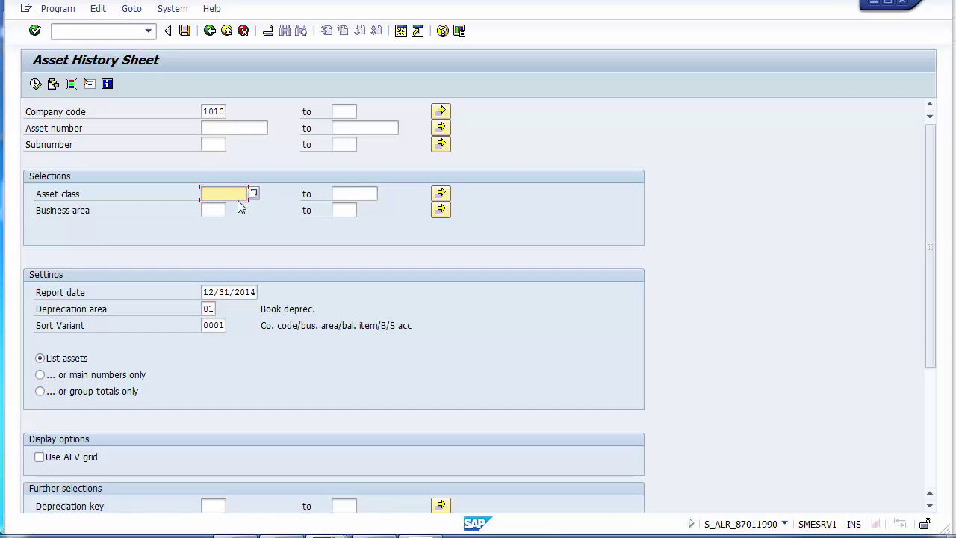
Step: Tick Use ALV grid and execute the Asset History Sheet for company code 1010
{"action": "left_click", "coordinate": [215, 211]}
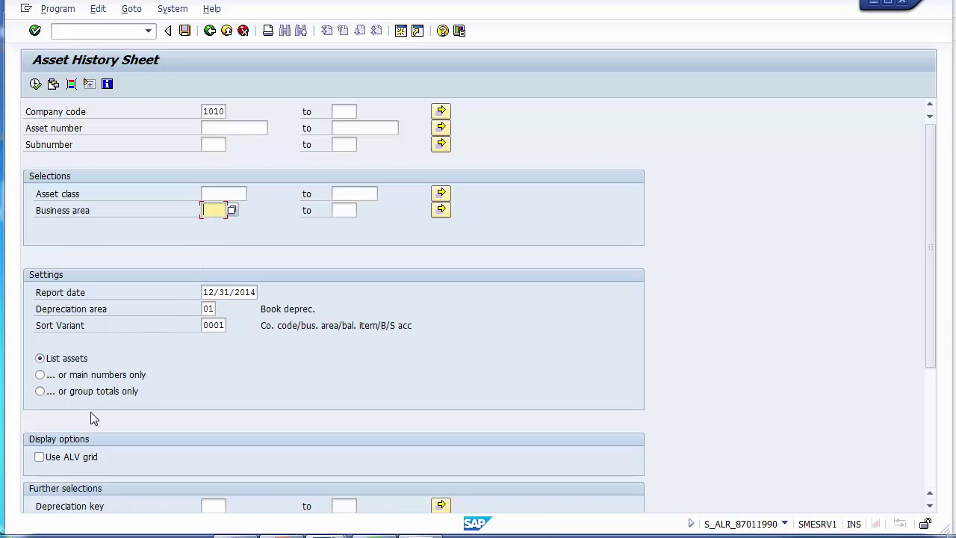
{"action": "left_click", "coordinate": [75, 458]}
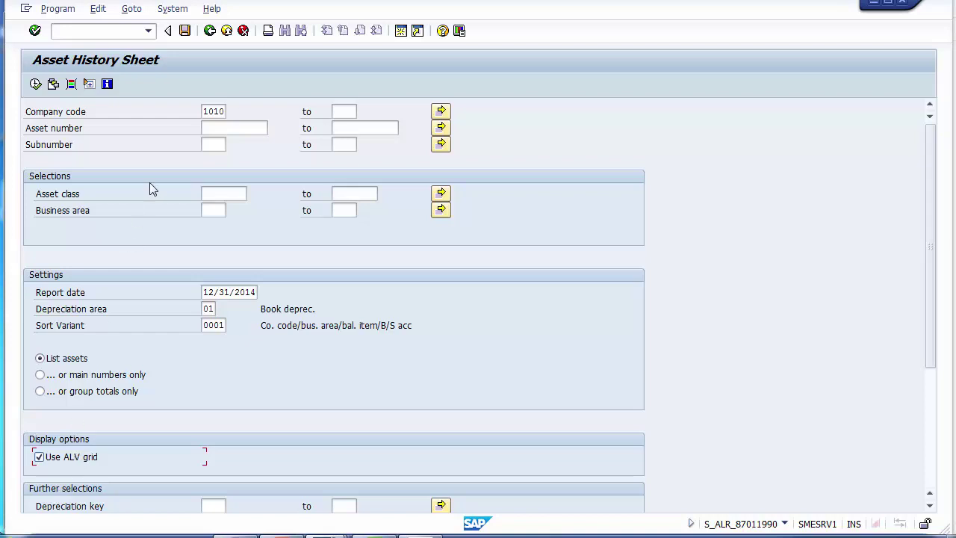
{"action": "left_click", "coordinate": [35, 85]}
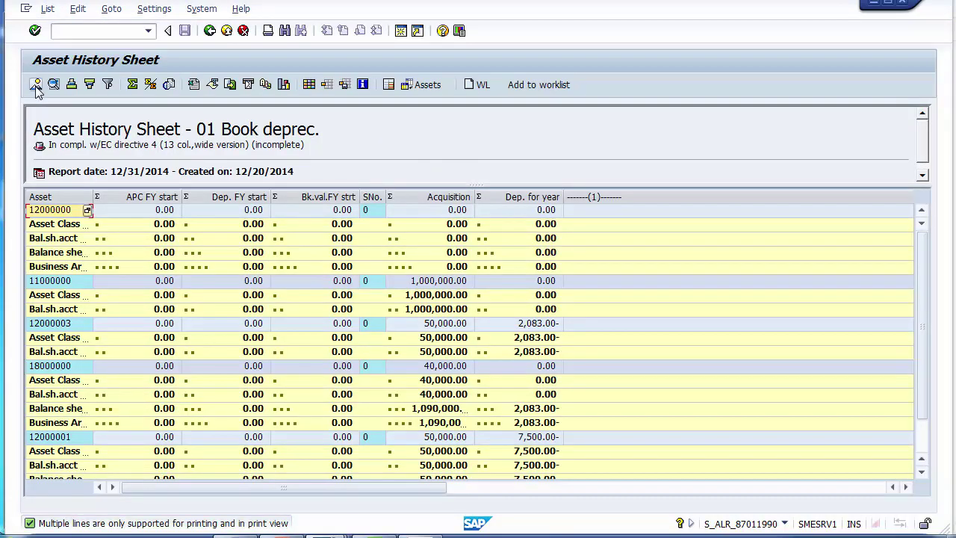
{"action": "double_click", "coordinate": [92, 195]}
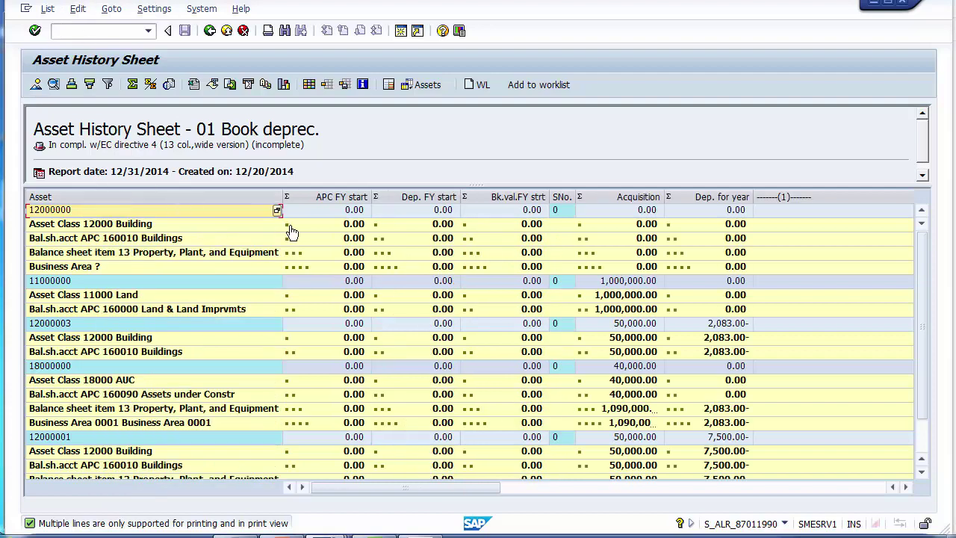
{"action": "left_click", "coordinate": [95, 212]}
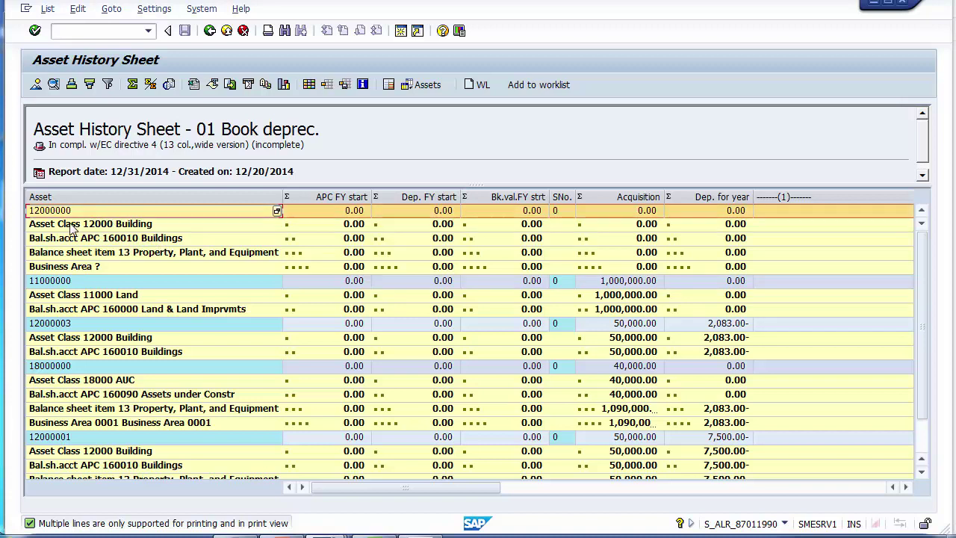
{"action": "left_click", "coordinate": [70, 225]}
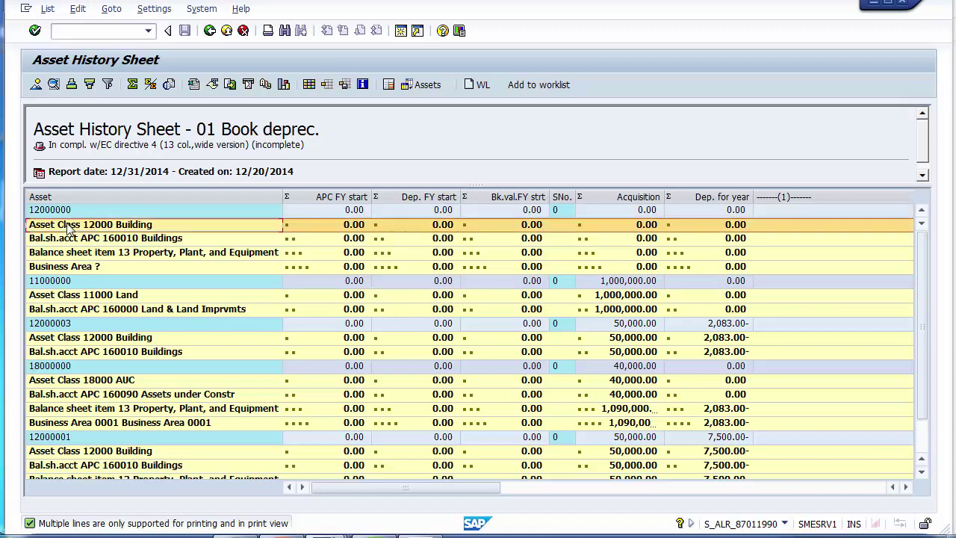
{"action": "left_click", "coordinate": [117, 242]}
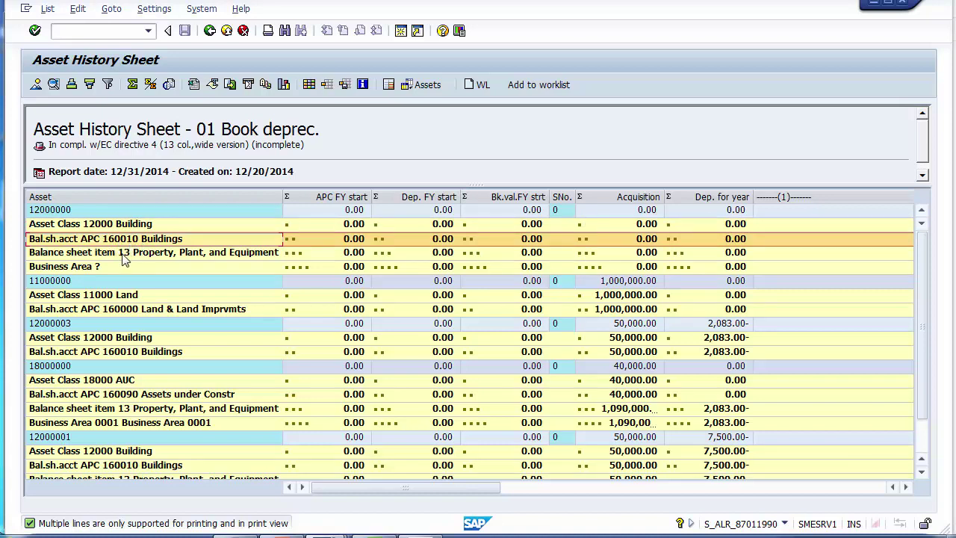
{"action": "left_click", "coordinate": [123, 254]}
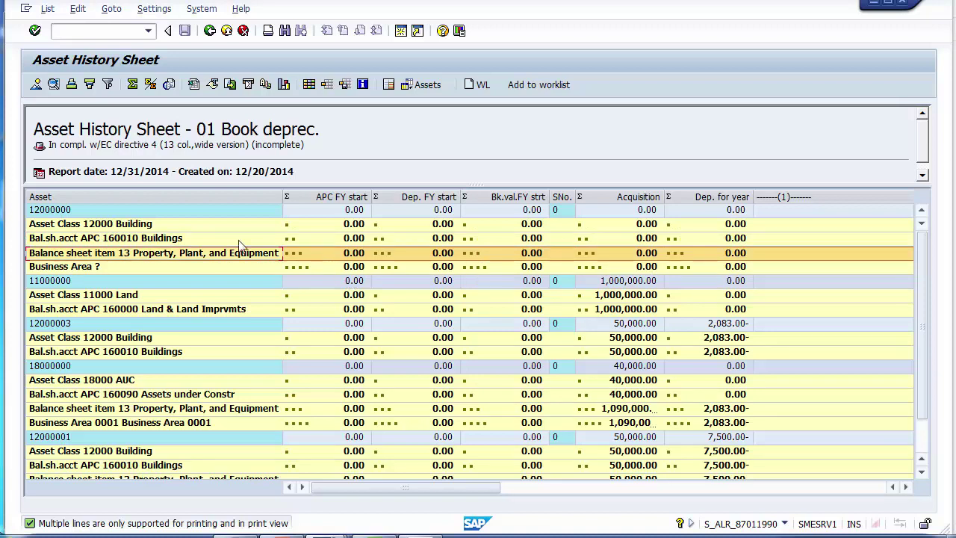
{"action": "left_click", "coordinate": [99, 267]}
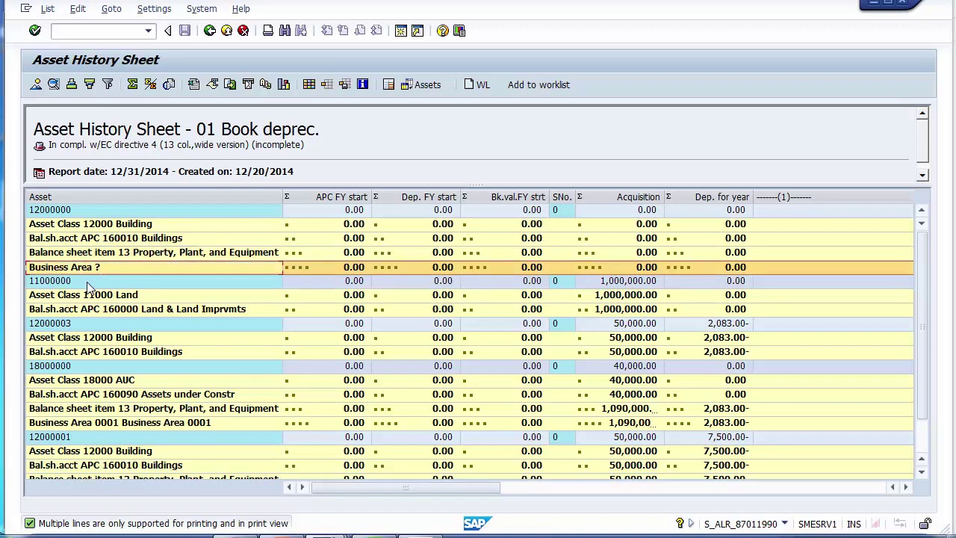
{"action": "left_click", "coordinate": [87, 284]}
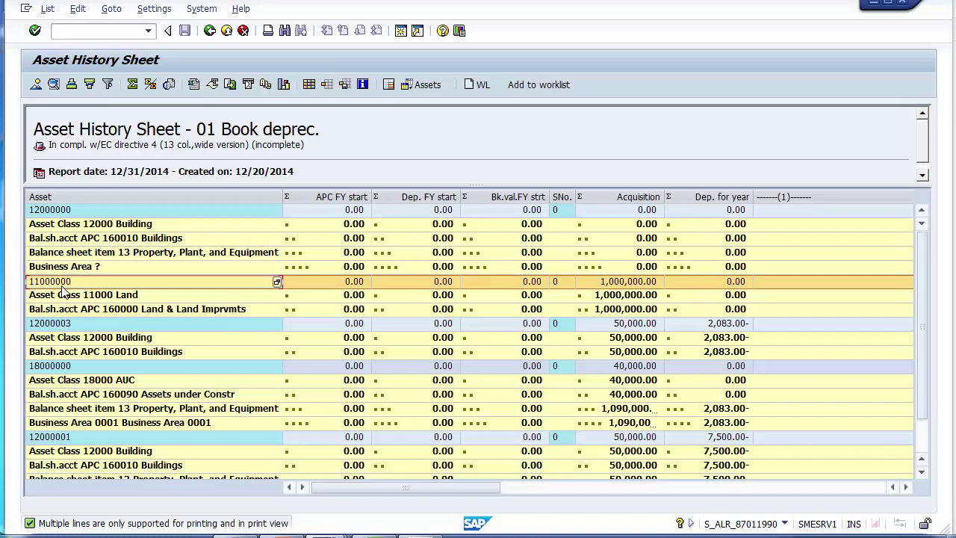
{"action": "left_click", "coordinate": [133, 297]}
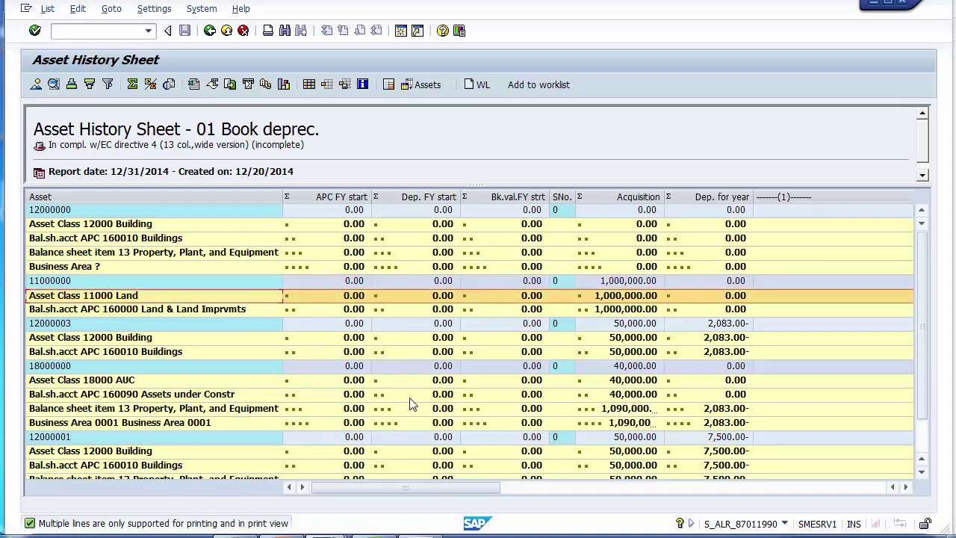
{"action": "key", "text": "Right"}
{"action": "key", "text": "Right"}
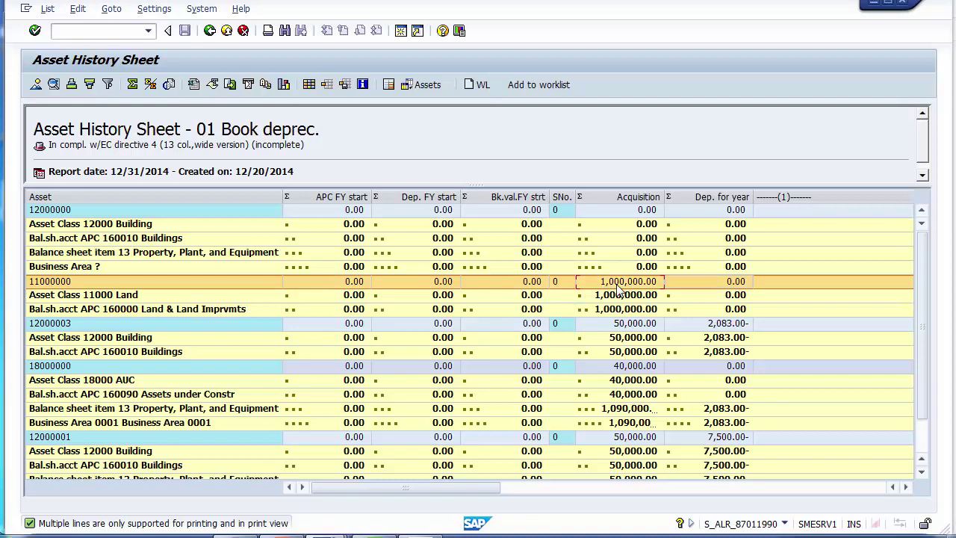
{"action": "key", "text": "Left"}
{"action": "key", "text": "Left"}
{"action": "key", "text": "Left"}
{"action": "key", "text": "Left"}
{"action": "key", "text": "Left"}
{"action": "key", "text": "Left"}
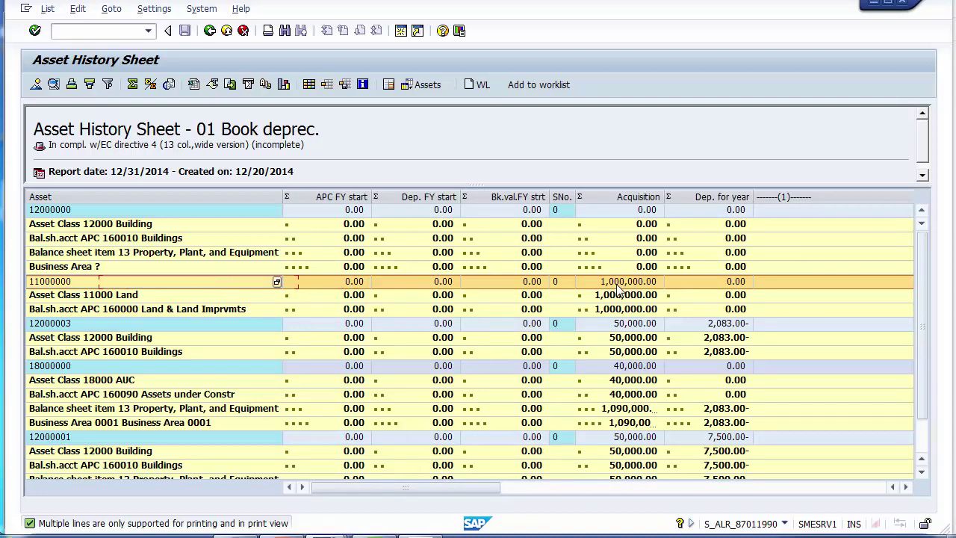
{"action": "left_click", "coordinate": [345, 193]}
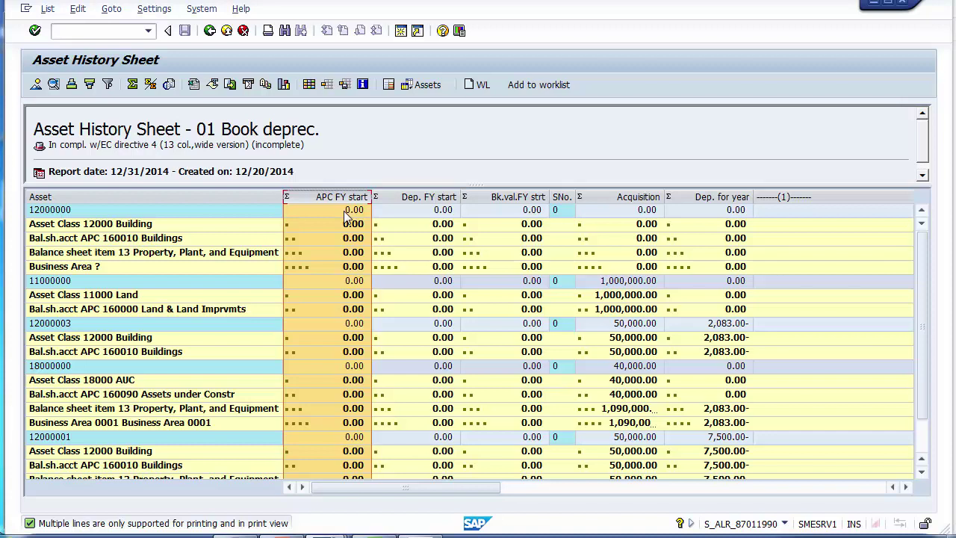
{"action": "left_click_drag", "start_coordinate": [346, 216], "coordinate": [346, 268]}
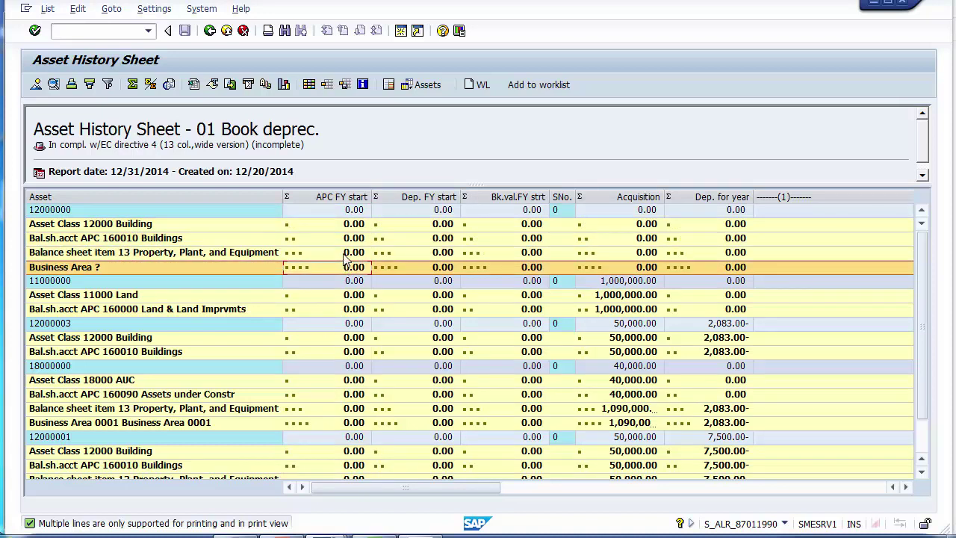
{"action": "left_click", "coordinate": [422, 196]}
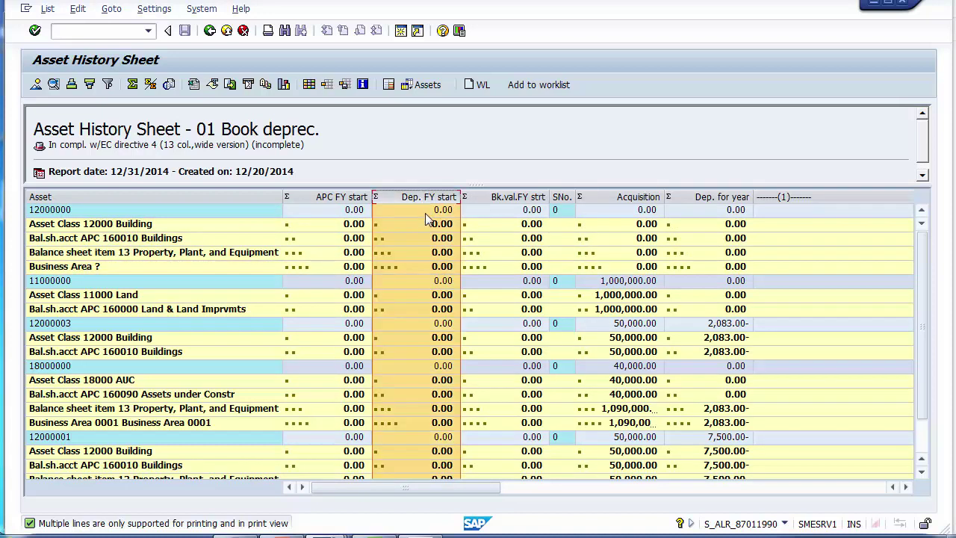
{"action": "left_click", "coordinate": [429, 228]}
{"action": "left_click", "coordinate": [430, 239]}
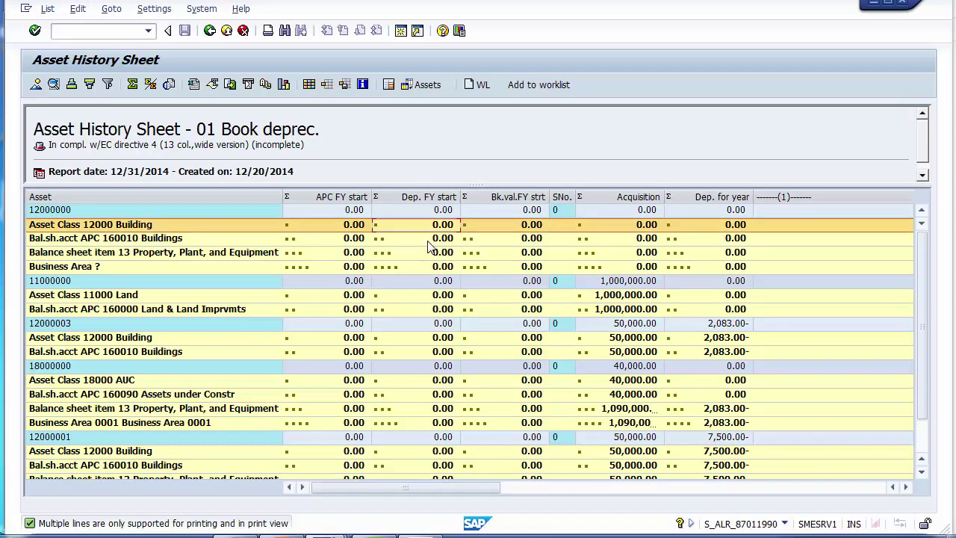
{"action": "left_click", "coordinate": [616, 196]}
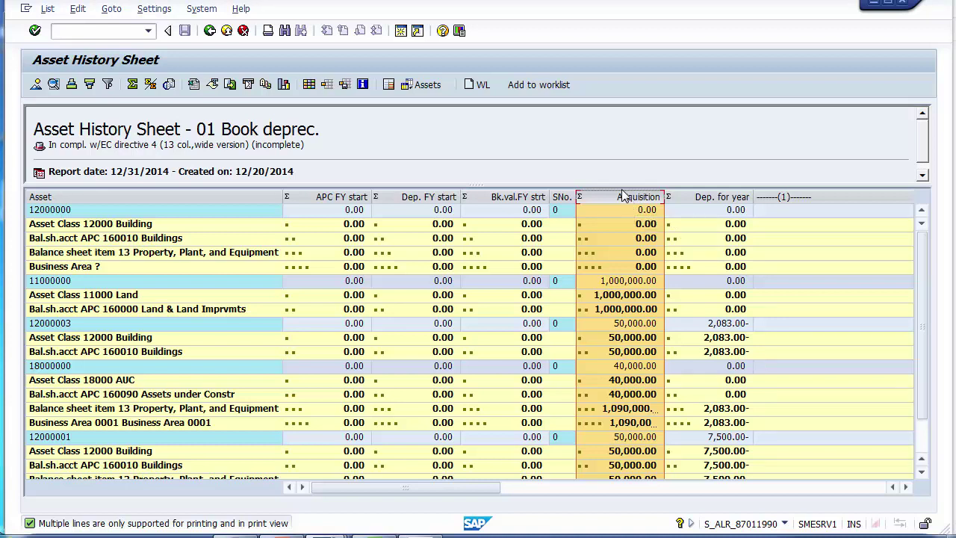
{"action": "left_click", "coordinate": [631, 282]}
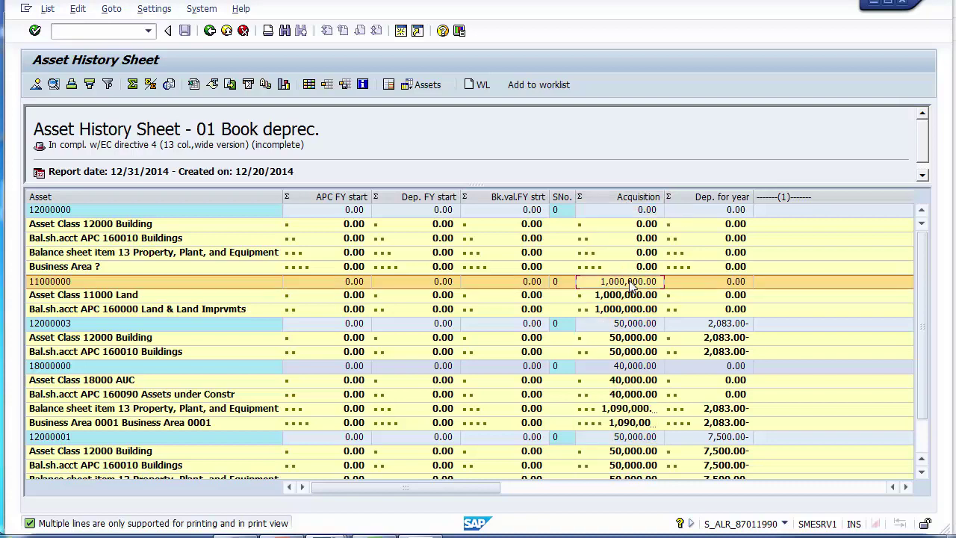
{"action": "key", "text": "Down"}
{"action": "key", "text": "Down"}
{"action": "key", "text": "Down"}
{"action": "key", "text": "Down"}
{"action": "key", "text": "Down"}
{"action": "key", "text": "Down"}
{"action": "key", "text": "Down"}
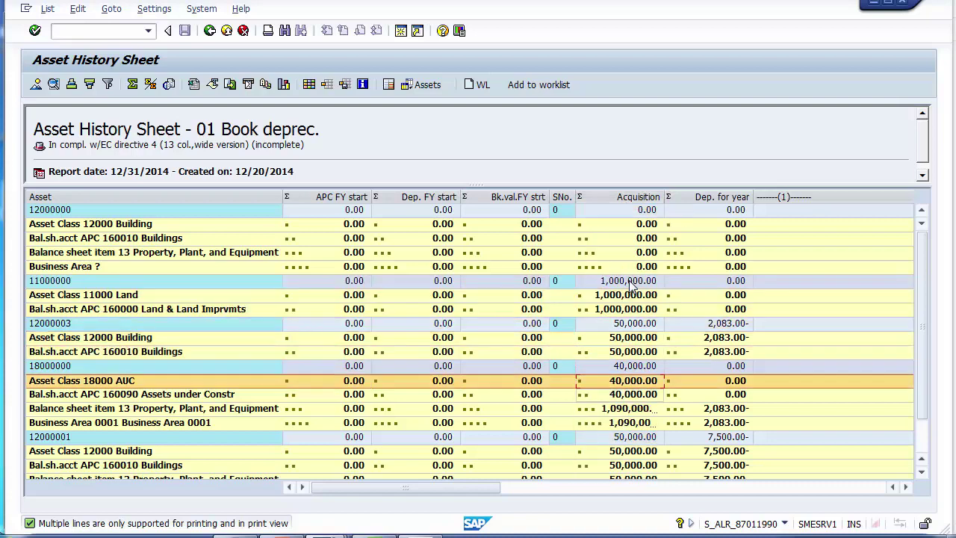
{"action": "key", "text": "Down"}
{"action": "key", "text": "Down"}
{"action": "key", "text": "Down"}
{"action": "key", "text": "Down"}
{"action": "key", "text": "Down"}
{"action": "key", "text": "Down"}
{"action": "key", "text": "Down"}
{"action": "key", "text": "Down"}
{"action": "key", "text": "Down"}
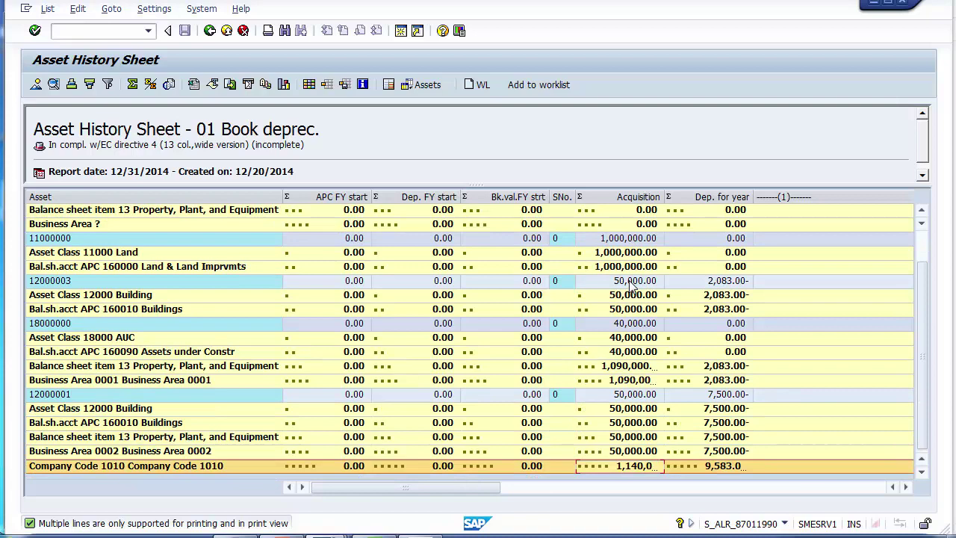
{"action": "key", "text": "Up"}
{"action": "key", "text": "Up"}
{"action": "key", "text": "Up"}
{"action": "key", "text": "Up"}
{"action": "key", "text": "Up"}
{"action": "key", "text": "Up"}
{"action": "key", "text": "Up"}
{"action": "key", "text": "Up"}
{"action": "key", "text": "Up"}
{"action": "key", "text": "Up"}
{"action": "key", "text": "Up"}
{"action": "key", "text": "Up"}
{"action": "key", "text": "Up"}
{"action": "key", "text": "Up"}
{"action": "key", "text": "Up"}
{"action": "key", "text": "Up"}
{"action": "key", "text": "Up"}
{"action": "key", "text": "Up"}
{"action": "key", "text": "Up"}
{"action": "key", "text": "Up"}
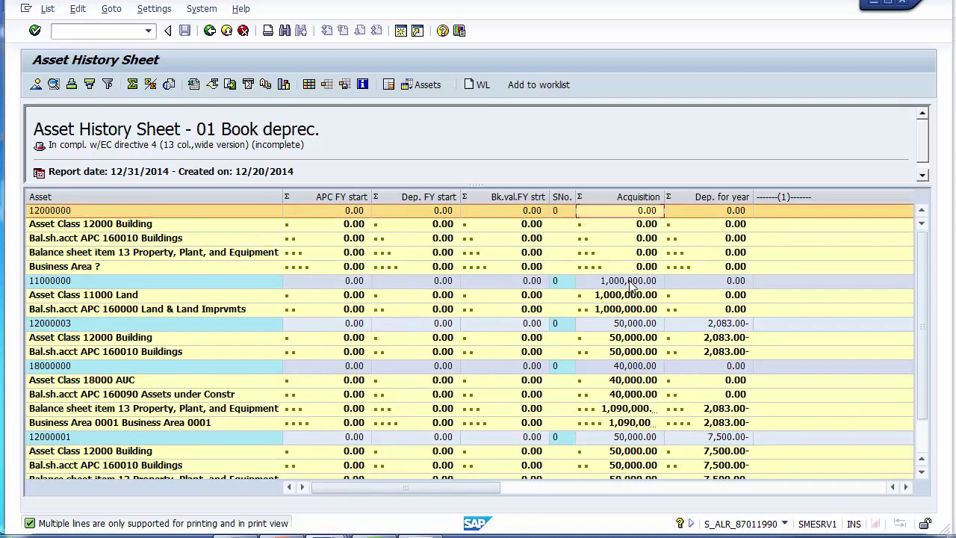
{"action": "left_click", "coordinate": [713, 194]}
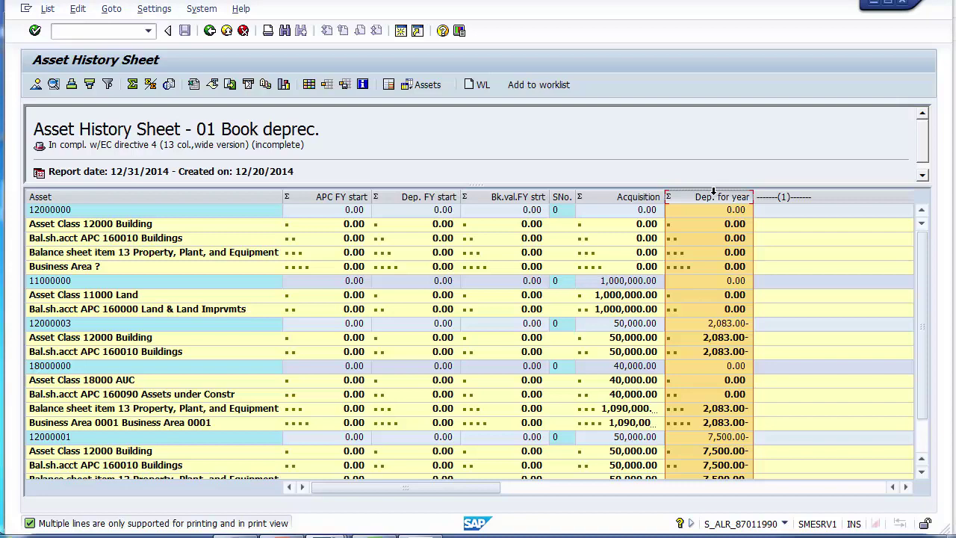
{"action": "left_click", "coordinate": [722, 300]}
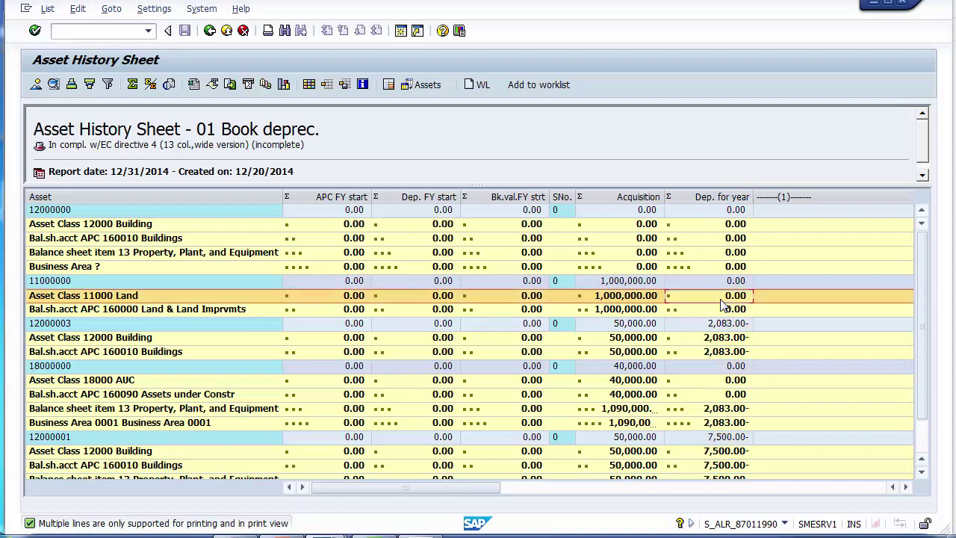
{"action": "key", "text": "Down"}
{"action": "key", "text": "Down"}
{"action": "key", "text": "Down"}
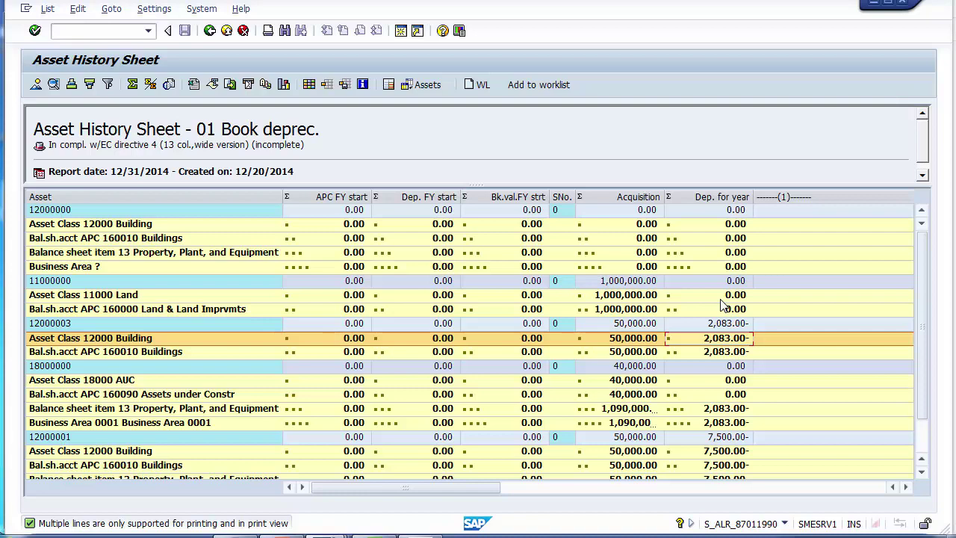
{"action": "key", "text": "Down"}
{"action": "key", "text": "Down"}
{"action": "key", "text": "Down"}
{"action": "key", "text": "Down"}
{"action": "key", "text": "Down"}
{"action": "key", "text": "Down"}
{"action": "key", "text": "Down"}
{"action": "key", "text": "Down"}
{"action": "key", "text": "Down"}
{"action": "key", "text": "Down"}
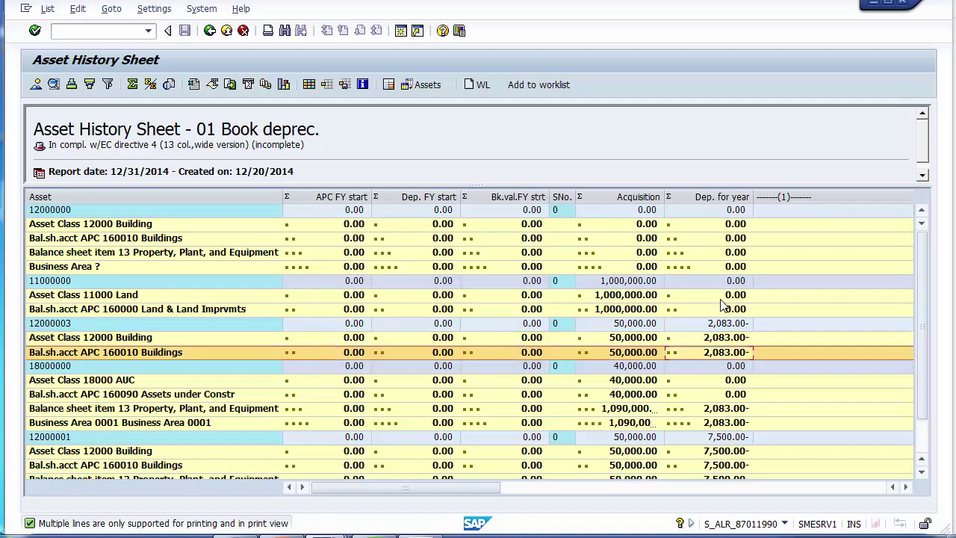
{"action": "key", "text": "Up"}
{"action": "key", "text": "Up"}
{"action": "key", "text": "Up"}
{"action": "key", "text": "Up"}
{"action": "key", "text": "Up"}
{"action": "key", "text": "Up"}
{"action": "key", "text": "Up"}
{"action": "key", "text": "Up"}
{"action": "key", "text": "Up"}
{"action": "key", "text": "Up"}
{"action": "key", "text": "Up"}
{"action": "key", "text": "Up"}
{"action": "key", "text": "Up"}
{"action": "key", "text": "Up"}
{"action": "key", "text": "Up"}
{"action": "key", "text": "Up"}
{"action": "key", "text": "Up"}
{"action": "key", "text": "Up"}
{"action": "key", "text": "Up"}
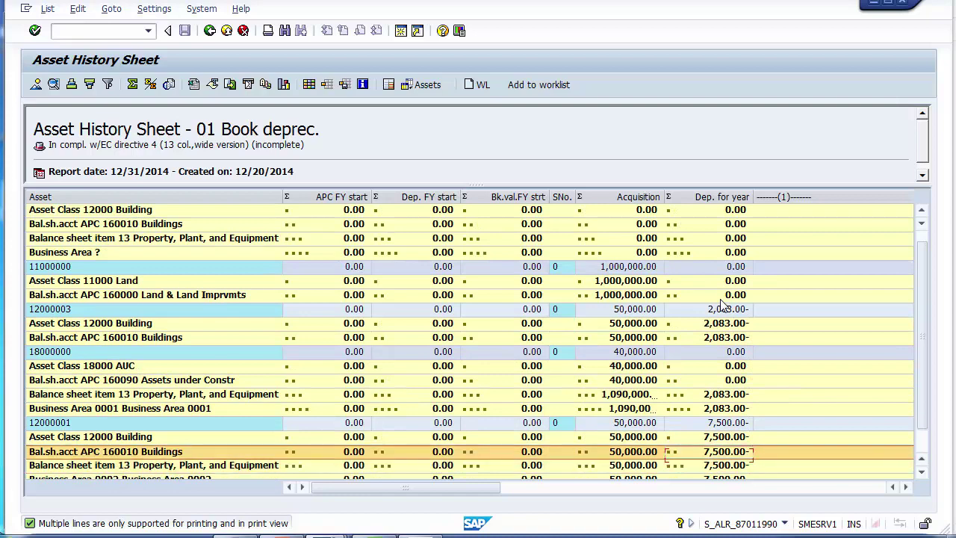
Step: Hide the empty (1) column through its header's context menu
{"action": "key", "text": "Right"}
{"action": "key", "text": "Right"}
{"action": "key", "text": "Right"}
{"action": "key", "text": "Right"}
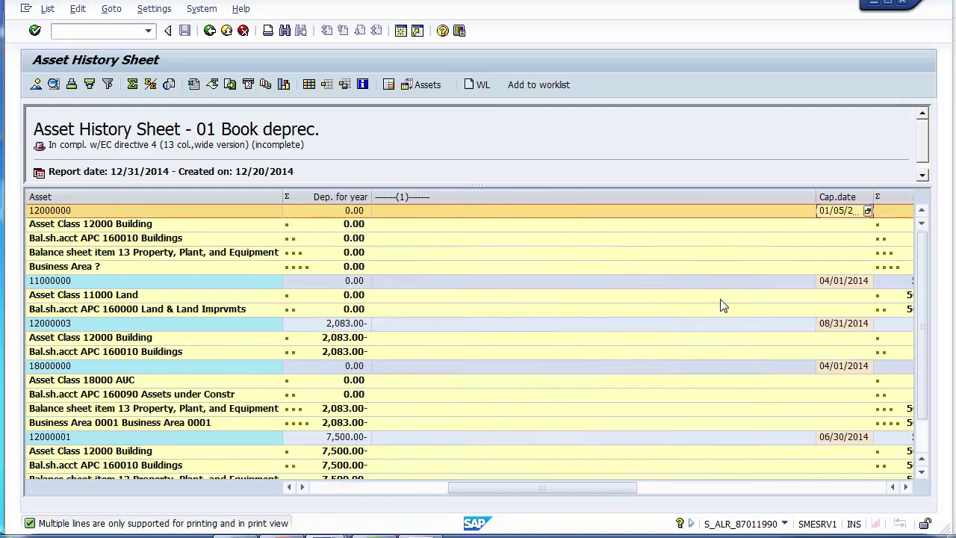
{"action": "key", "text": "Left"}
{"action": "key", "text": "Left"}
{"action": "key", "text": "Left"}
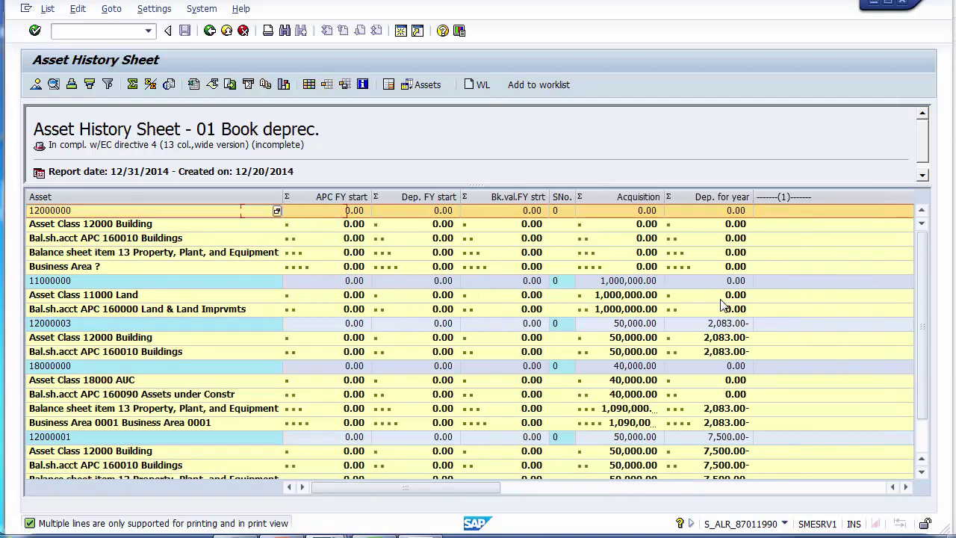
{"action": "key", "text": "Right"}
{"action": "key", "text": "Right"}
{"action": "key", "text": "Right"}
{"action": "key", "text": "Right"}
{"action": "key", "text": "Right"}
{"action": "key", "text": "Right"}
{"action": "key", "text": "Right"}
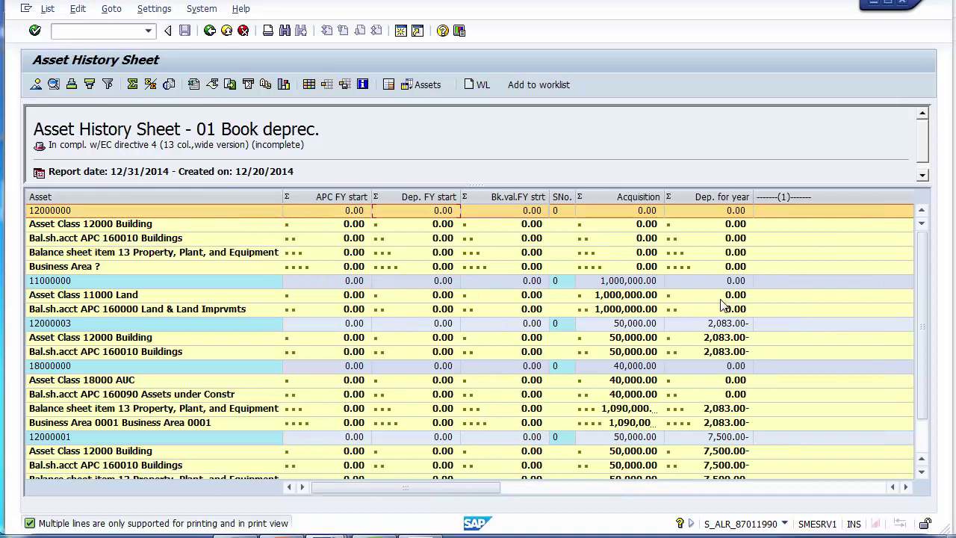
{"action": "left_click", "coordinate": [651, 193]}
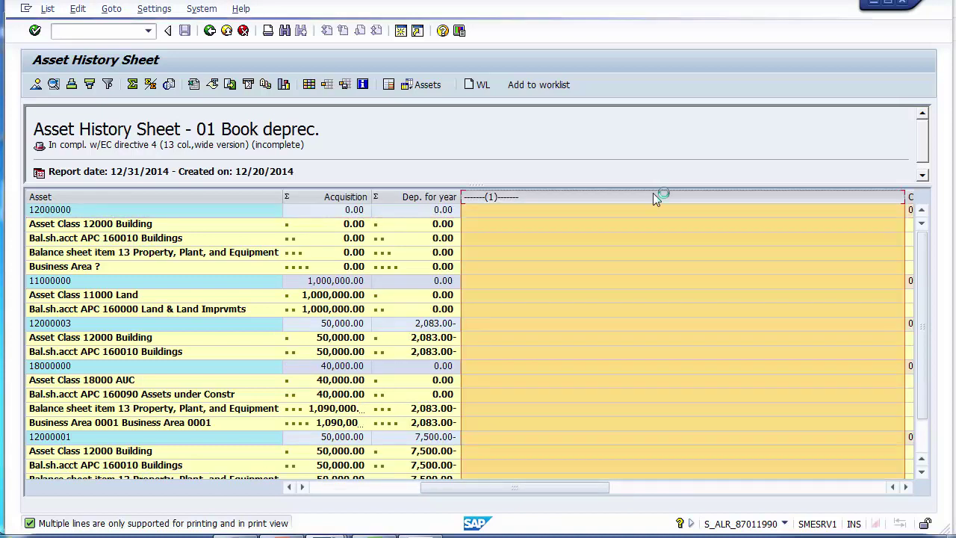
{"action": "right_click", "coordinate": [652, 194]}
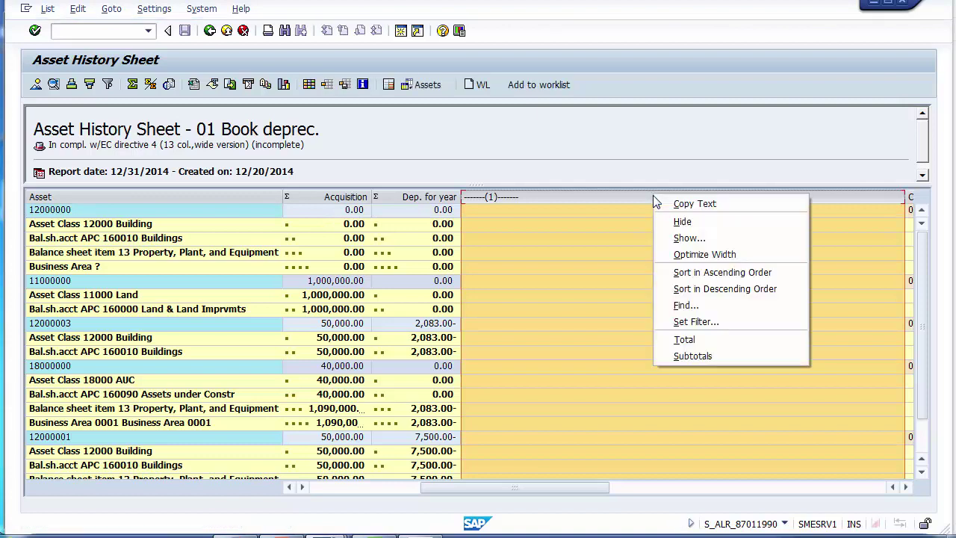
{"action": "left_click", "coordinate": [688, 222]}
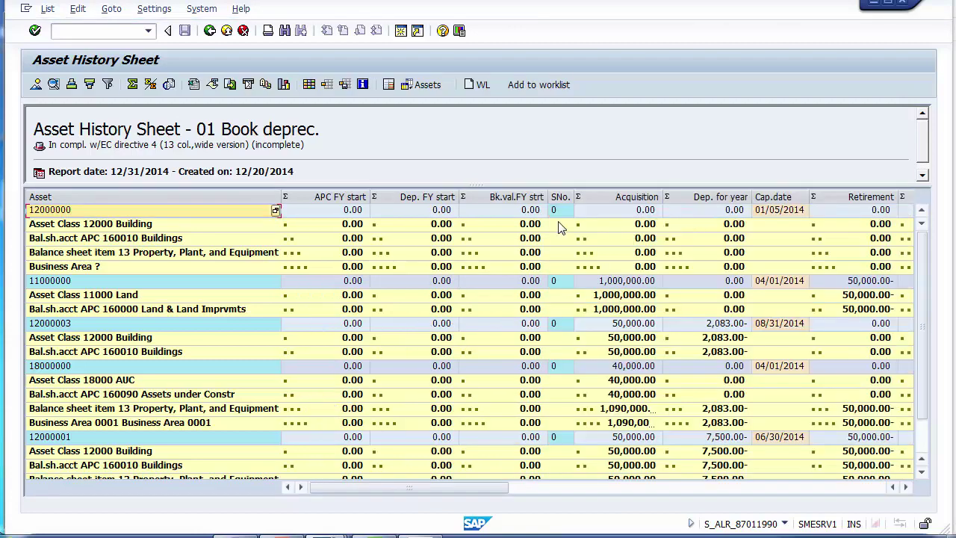
Step: Drag the Cap.date column to sit directly after the Asset column
{"action": "left_click", "coordinate": [703, 212]}
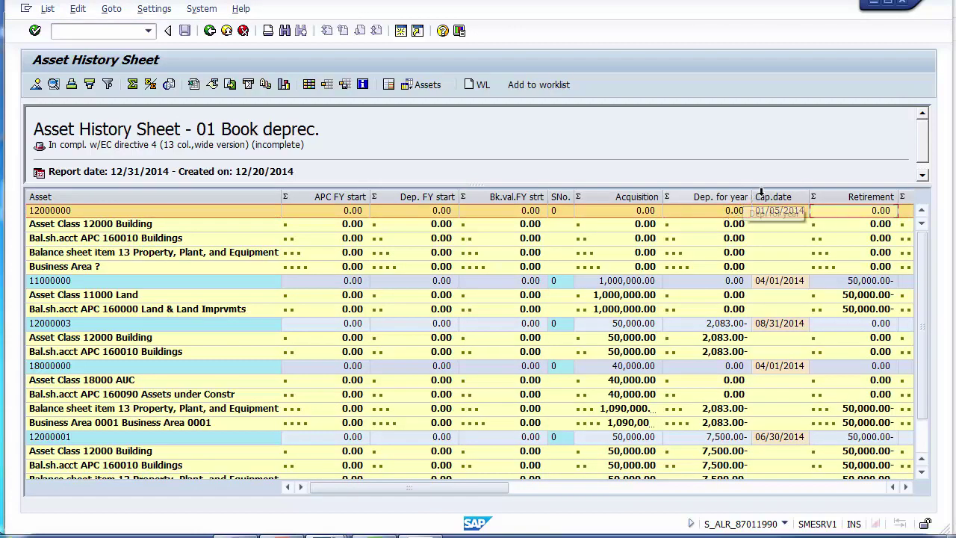
{"action": "left_click", "coordinate": [769, 196]}
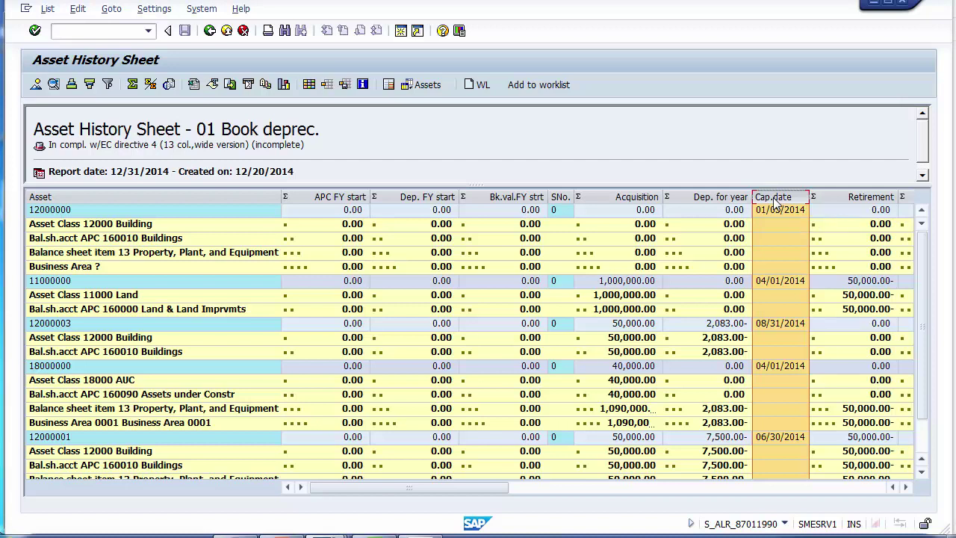
{"action": "mouse_move", "coordinate": [780, 203]}
{"action": "left_mouse_down"}
{"action": "mouse_move", "coordinate": [685, 149]}
{"action": "mouse_move", "coordinate": [382, 147]}
{"action": "mouse_move", "coordinate": [293, 187]}
{"action": "left_mouse_up"}
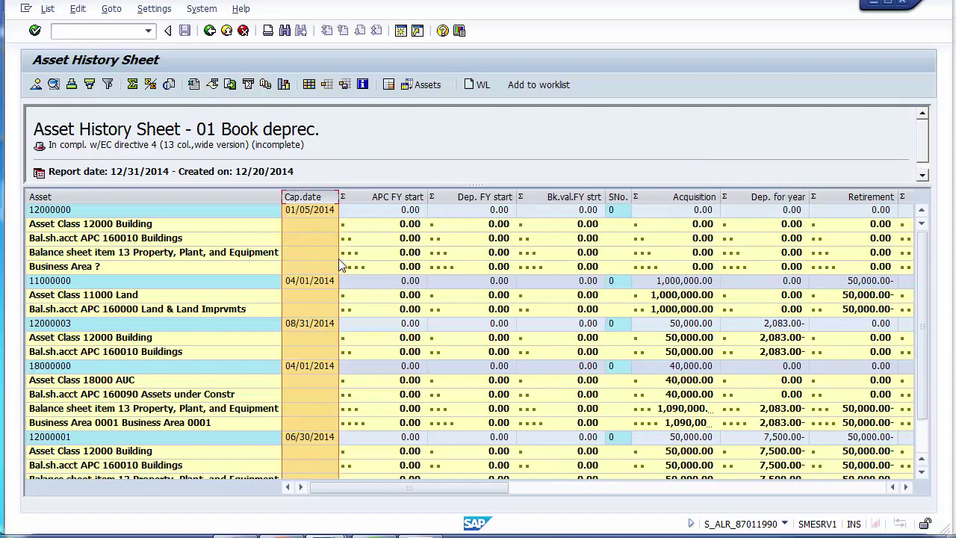
{"action": "left_click", "coordinate": [618, 196]}
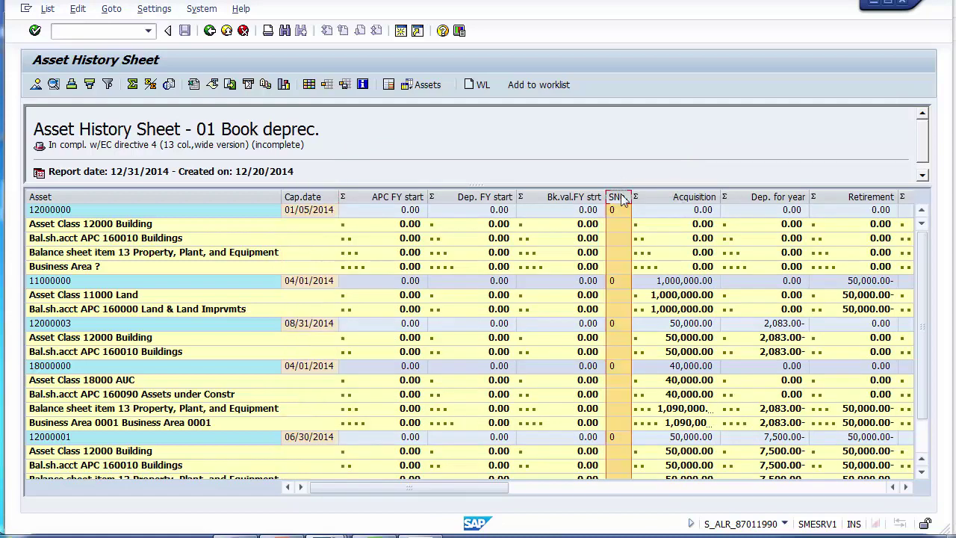
Step: Hide the SNo. column and highlight the APC FY start, Dep. FY start, Dep. for year and Retirement columns
{"action": "right_click", "coordinate": [622, 196]}
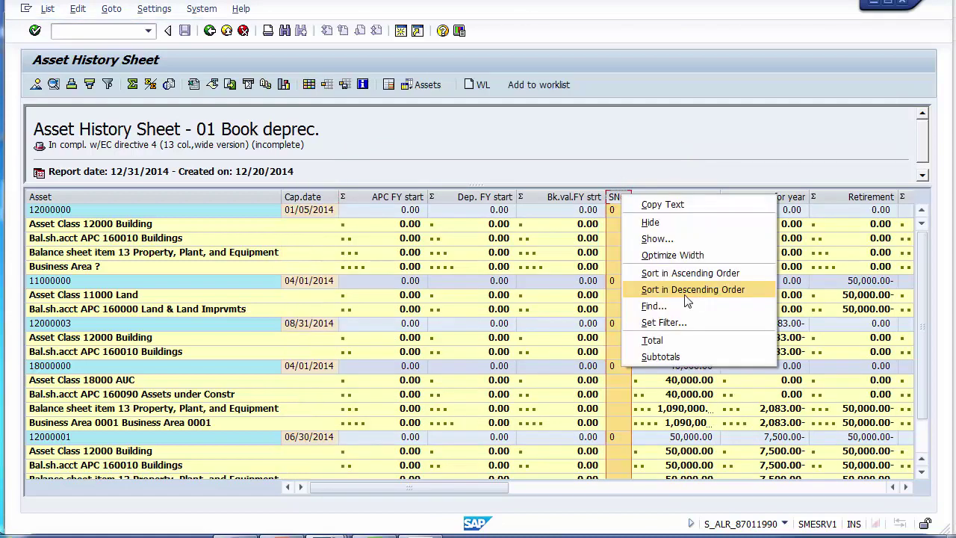
{"action": "left_click", "coordinate": [653, 222]}
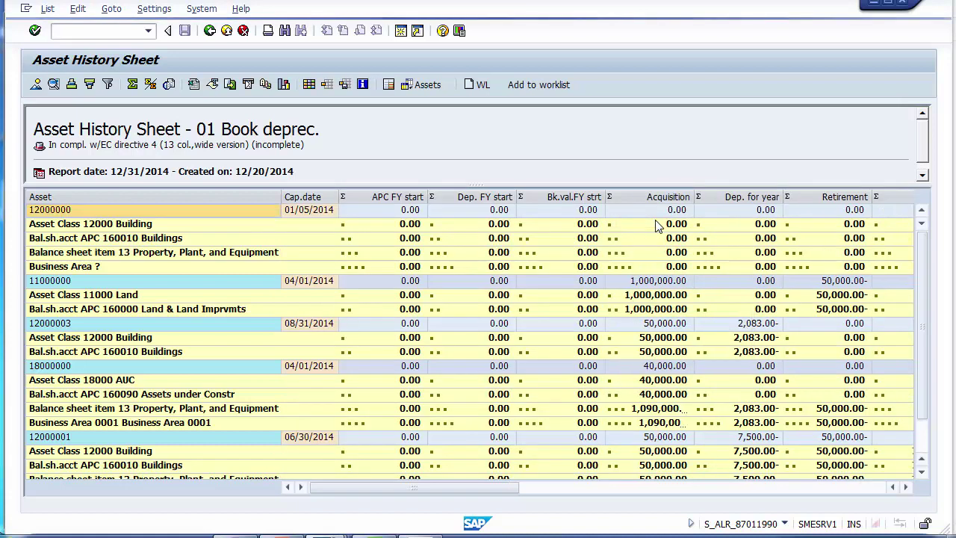
{"action": "left_click", "coordinate": [731, 212]}
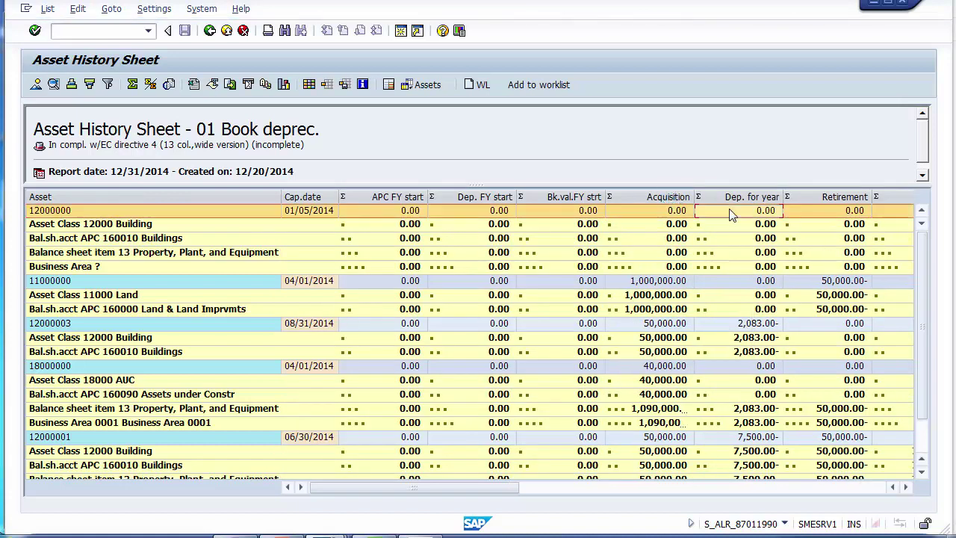
{"action": "key", "text": "Left"}
{"action": "key", "text": "Left"}
{"action": "key", "text": "Left"}
{"action": "key", "text": "Left"}
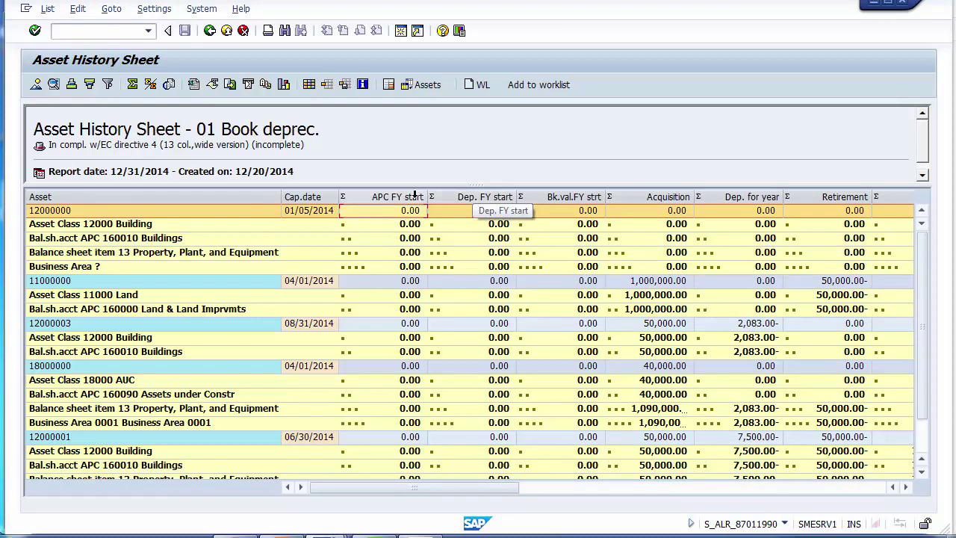
{"action": "left_click", "coordinate": [414, 196]}
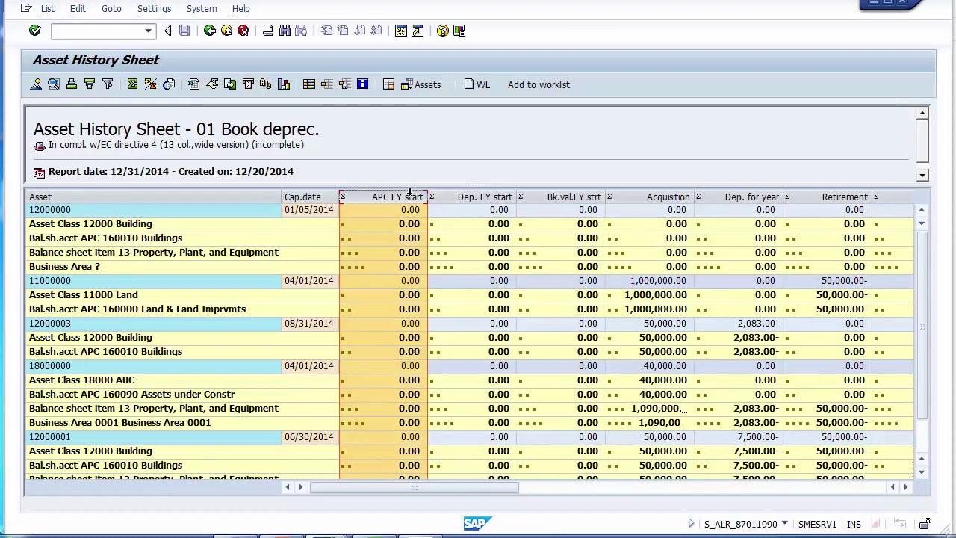
{"action": "left_click", "coordinate": [457, 196]}
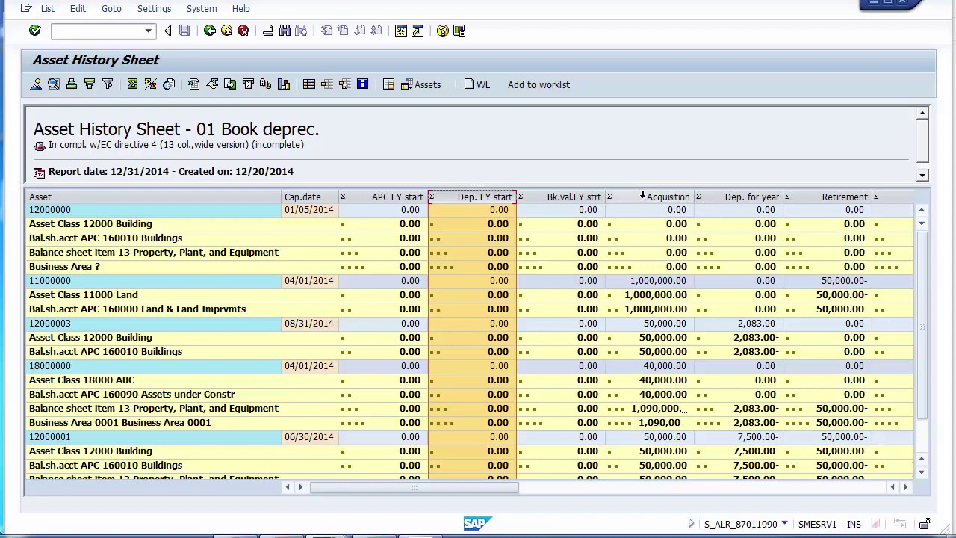
{"action": "left_click", "coordinate": [642, 196]}
{"action": "left_click", "coordinate": [723, 192]}
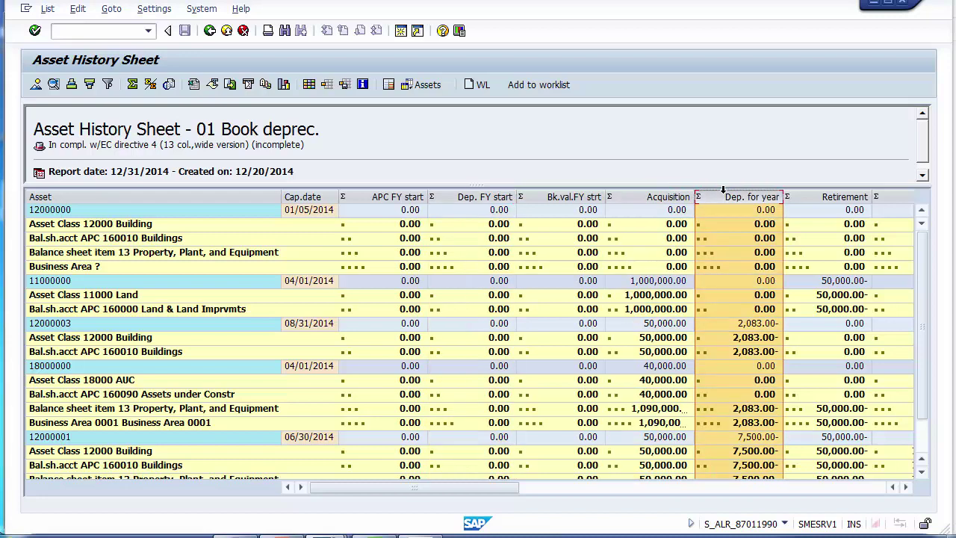
{"action": "left_click", "coordinate": [804, 192]}
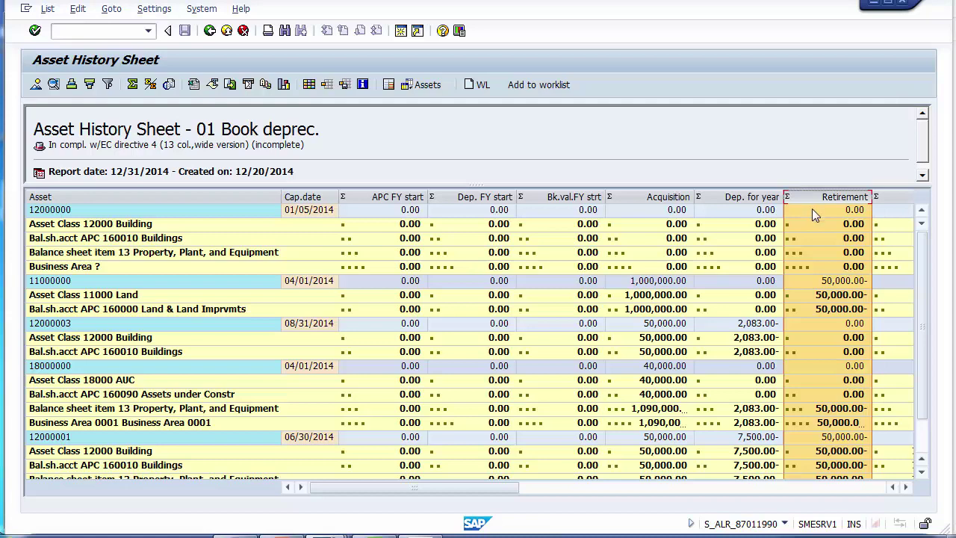
Step: Inspect Retirement and Dep.retir. values for the 12000 Building rows, then scroll right past Curr.bk.val
{"action": "left_click", "coordinate": [812, 209]}
{"action": "key", "text": "Right"}
{"action": "key", "text": "Right"}
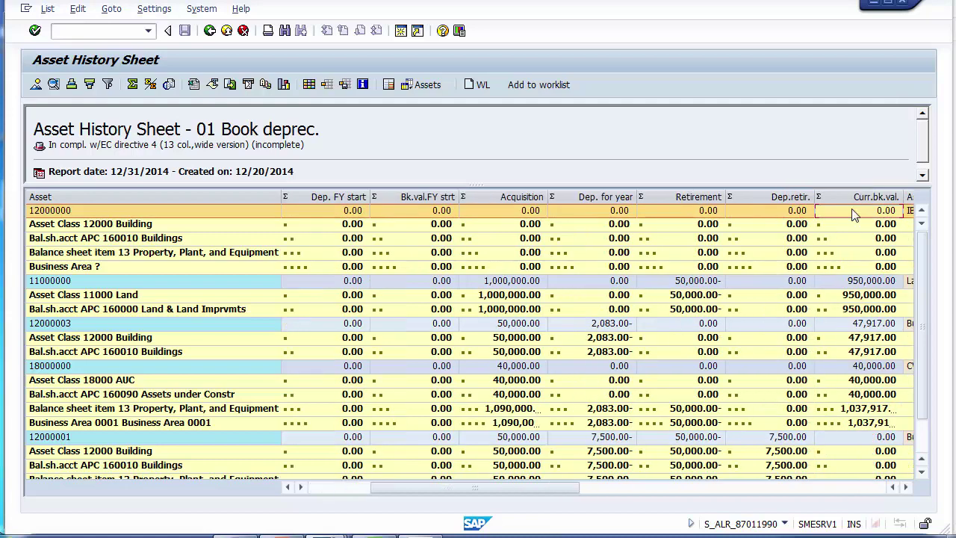
{"action": "key", "text": "Left"}
{"action": "key", "text": "Left"}
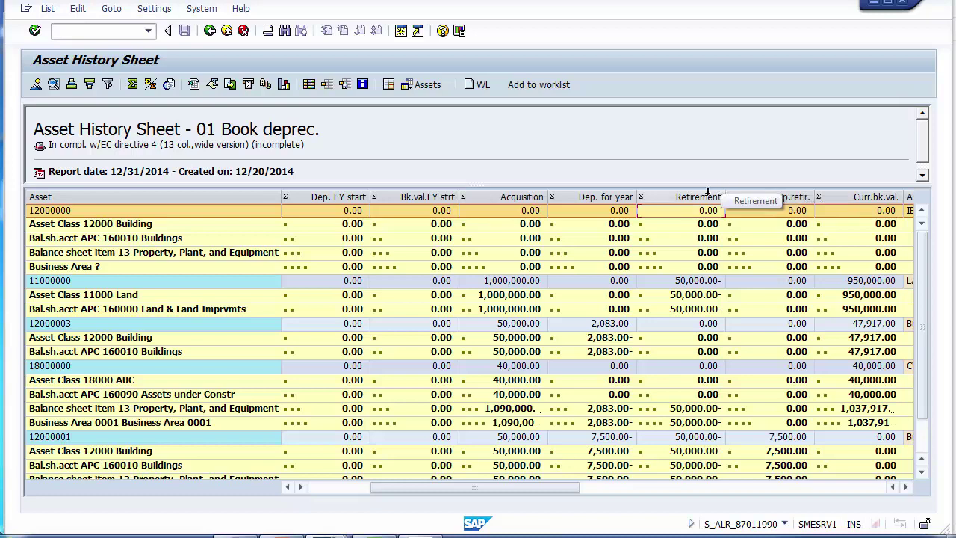
{"action": "left_click", "coordinate": [694, 195]}
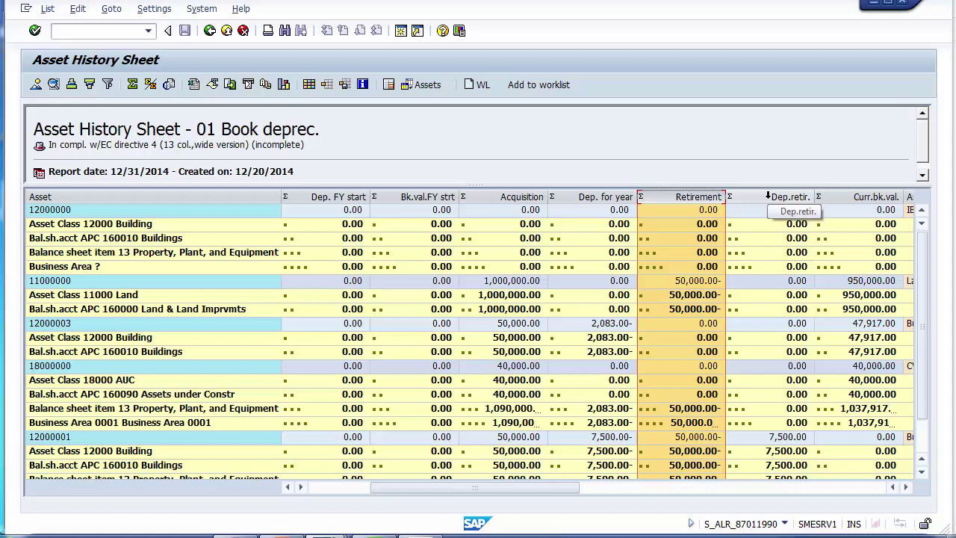
{"action": "left_click", "coordinate": [767, 195]}
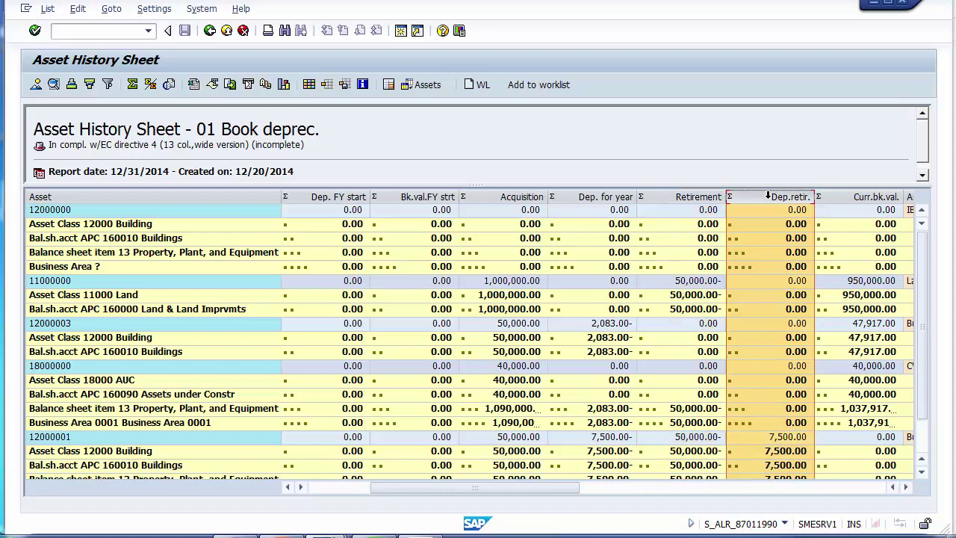
{"action": "left_click", "coordinate": [778, 455]}
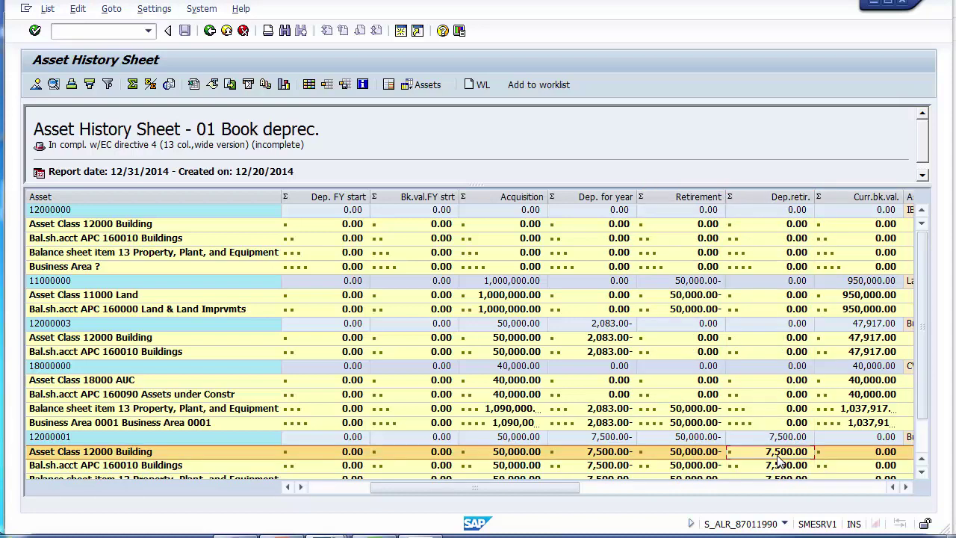
{"action": "left_click", "coordinate": [695, 452]}
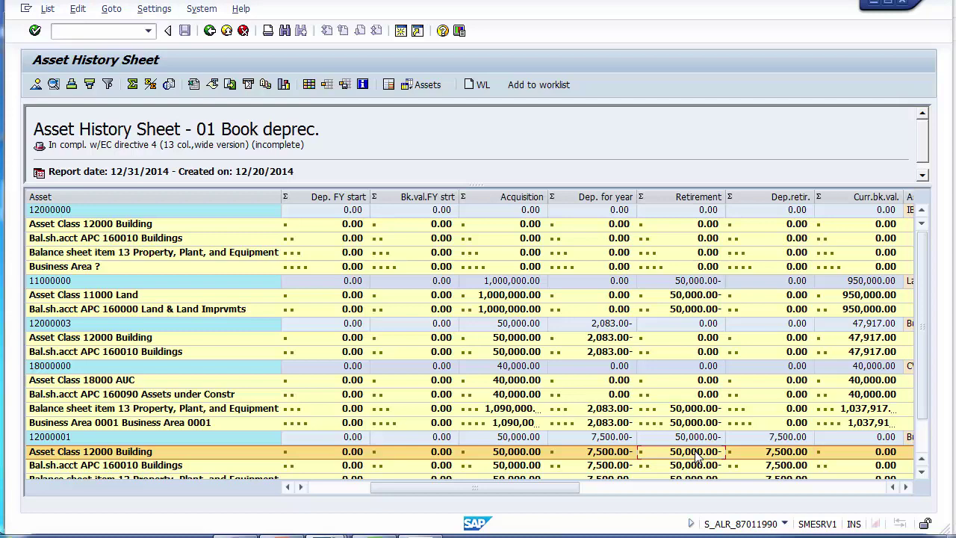
{"action": "left_click", "coordinate": [759, 456]}
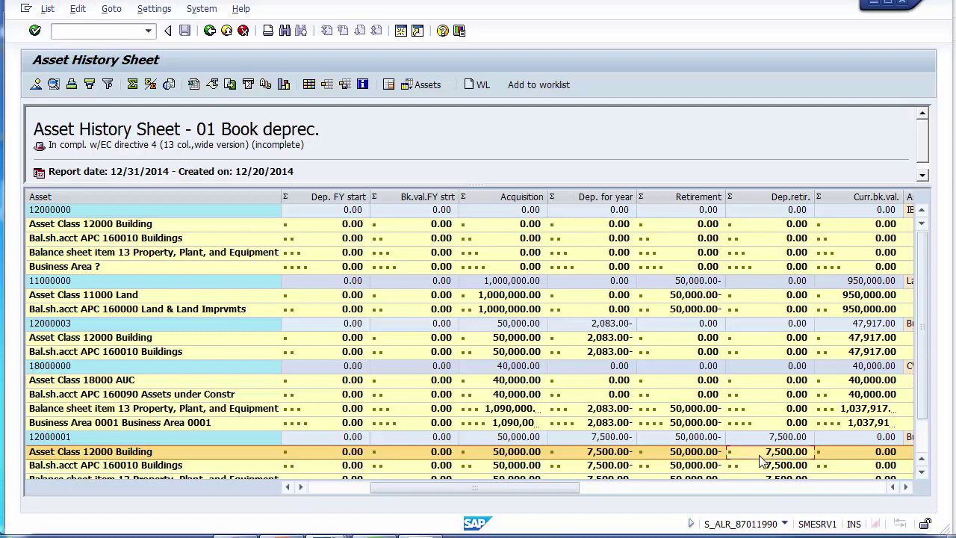
{"action": "left_click", "coordinate": [905, 487]}
{"action": "left_click", "coordinate": [905, 487]}
{"action": "left_click", "coordinate": [905, 487]}
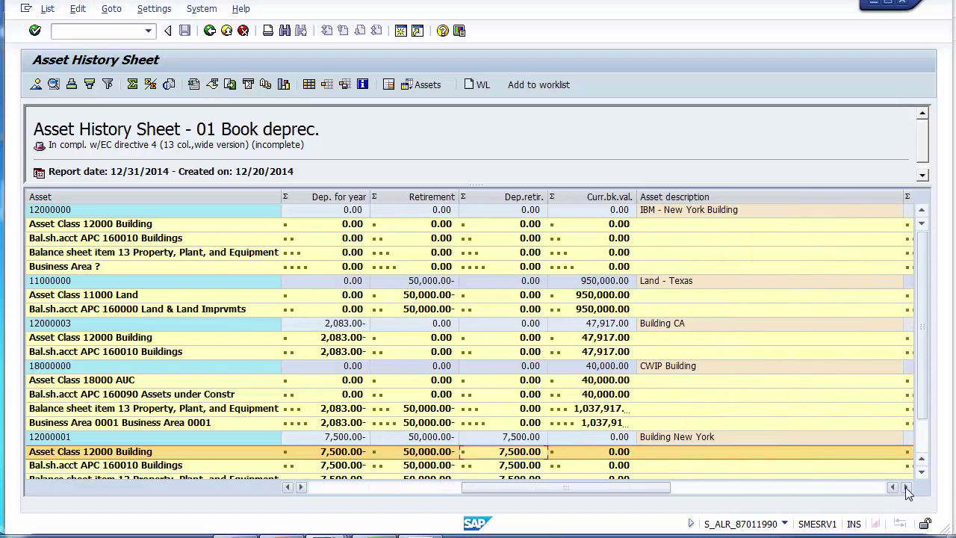
{"action": "left_click", "coordinate": [600, 196]}
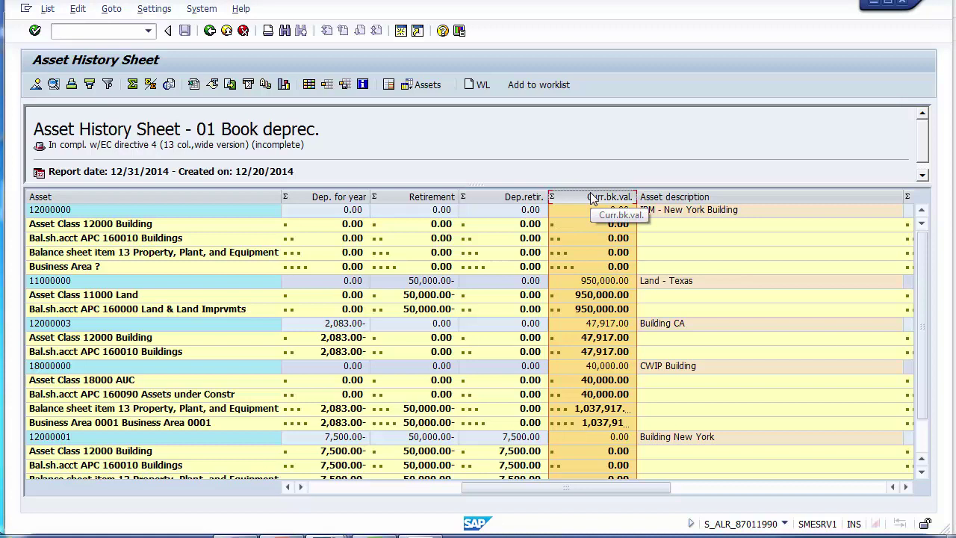
Step: Drop the Asset description column right after Asset, ahead of Cap.date, and narrow it
{"action": "left_click", "coordinate": [677, 194]}
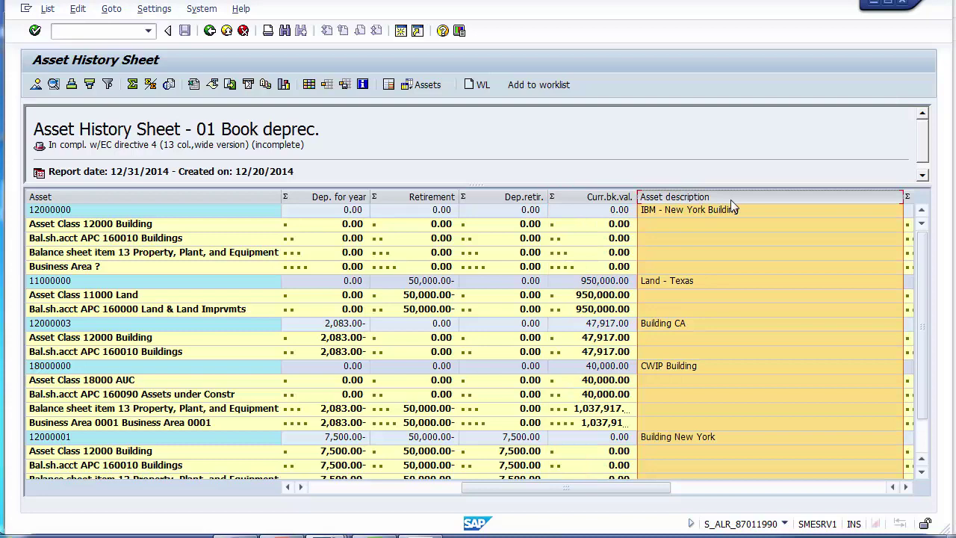
{"action": "left_click_drag", "start_coordinate": [722, 192], "coordinate": [134, 165]}
{"action": "left_click_drag", "start_coordinate": [303, 196], "coordinate": [300, 196]}
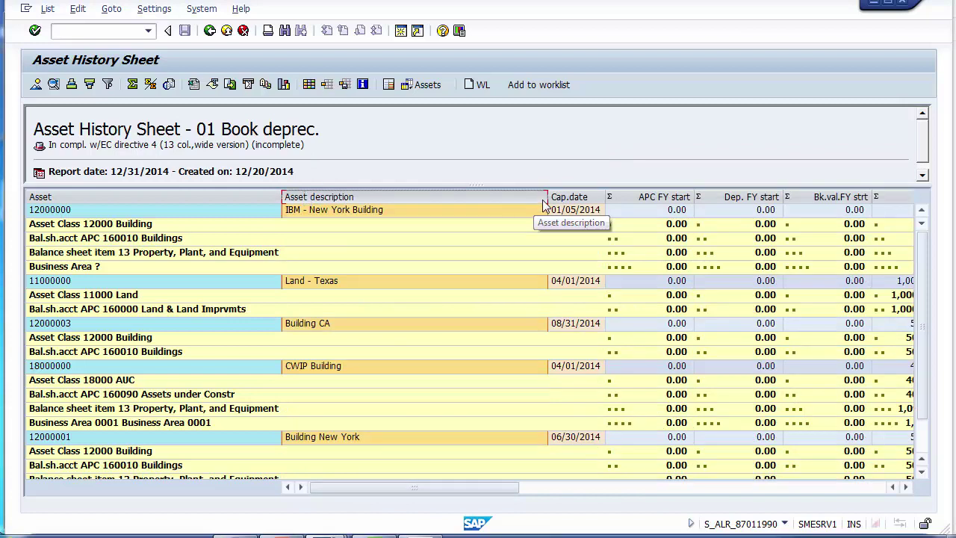
{"action": "left_click_drag", "start_coordinate": [546, 197], "coordinate": [389, 200]}
Step: Point out the descriptions IBM - New York Building, Building CA, CWIP Building and Building New York
{"action": "left_click", "coordinate": [330, 215]}
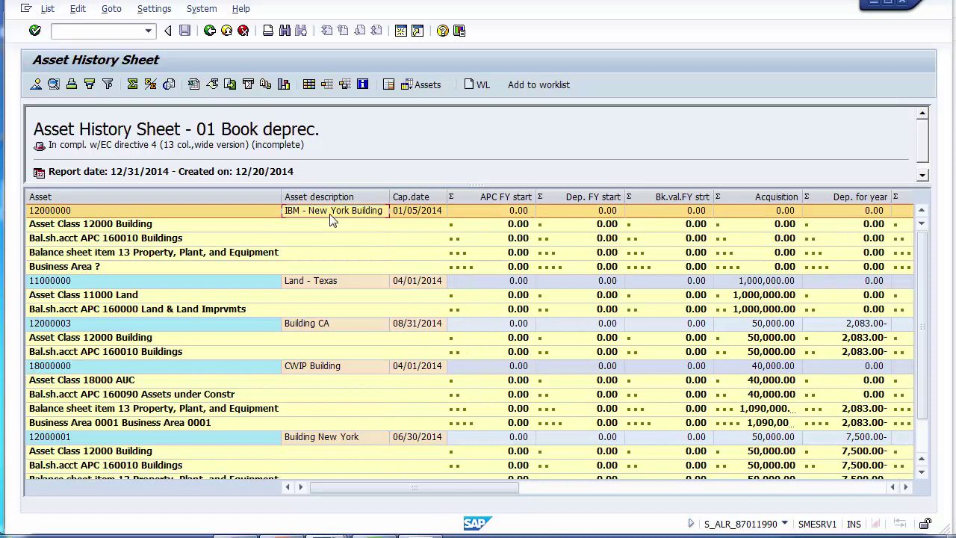
{"action": "left_click", "coordinate": [306, 329]}
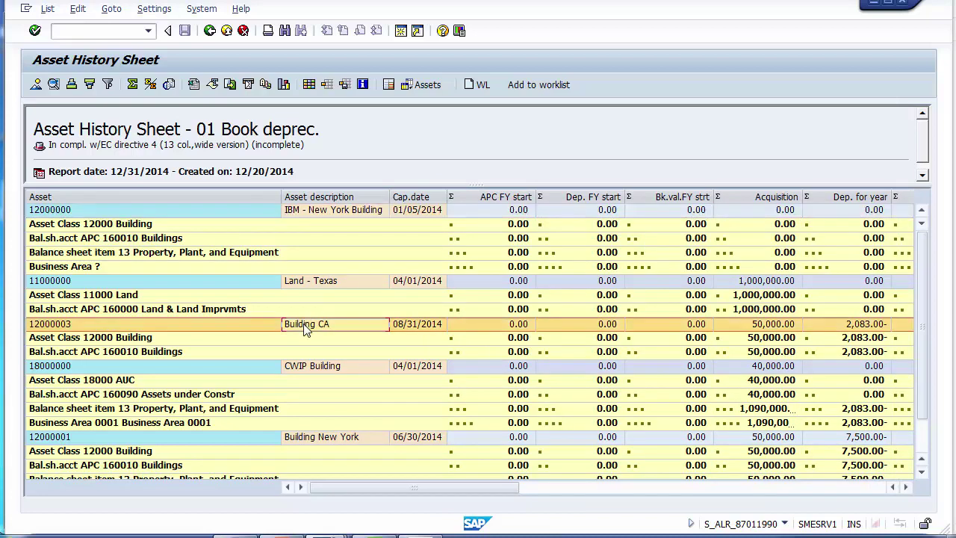
{"action": "left_click", "coordinate": [303, 368]}
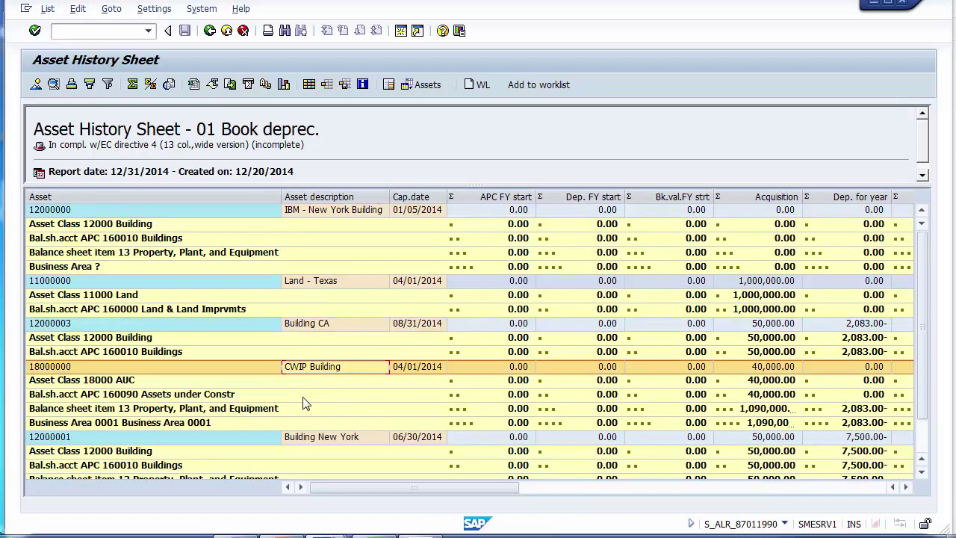
{"action": "left_click", "coordinate": [307, 443]}
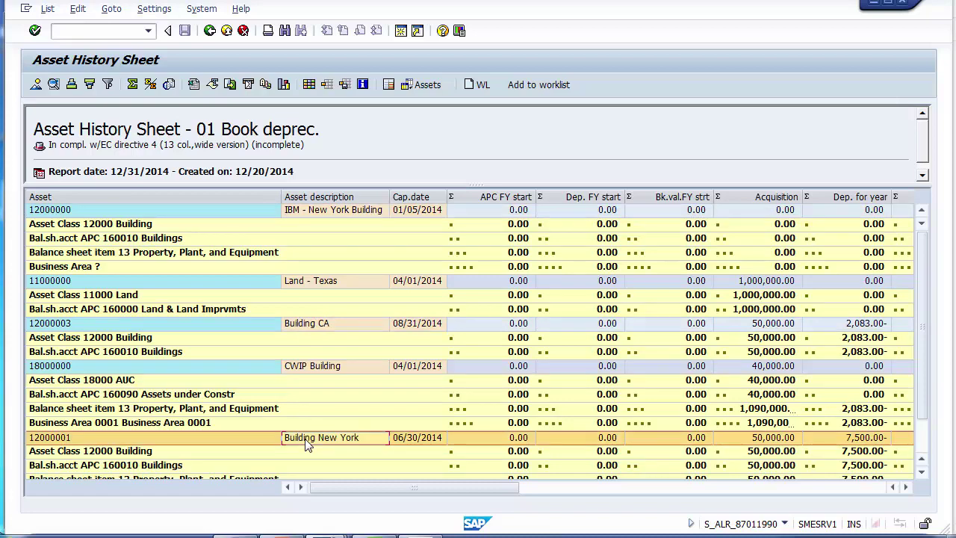
{"action": "key", "text": "Right"}
{"action": "key", "text": "Right"}
{"action": "key", "text": "Right"}
{"action": "key", "text": "Right"}
{"action": "key", "text": "Right"}
{"action": "key", "text": "Right"}
{"action": "key", "text": "Right"}
{"action": "key", "text": "Right"}
{"action": "key", "text": "Right"}
{"action": "key", "text": "Right"}
{"action": "key", "text": "Right"}
{"action": "key", "text": "Right"}
{"action": "key", "text": "Right"}
{"action": "key", "text": "Right"}
{"action": "key", "text": "Right"}
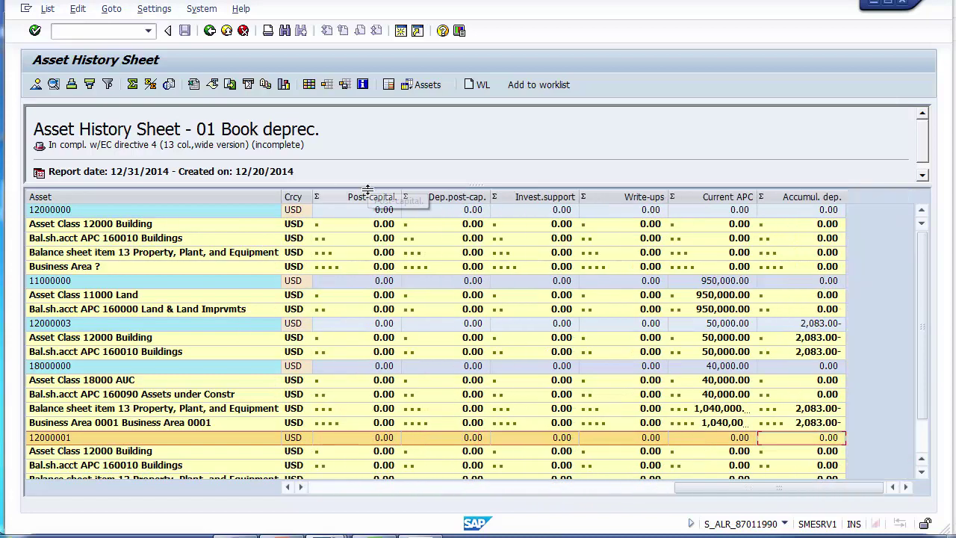
{"action": "key", "text": "Left"}
{"action": "key", "text": "Left"}
{"action": "key", "text": "Left"}
{"action": "key", "text": "Left"}
{"action": "key", "text": "Left"}
{"action": "key", "text": "Left"}
{"action": "key", "text": "Left"}
{"action": "key", "text": "Left"}
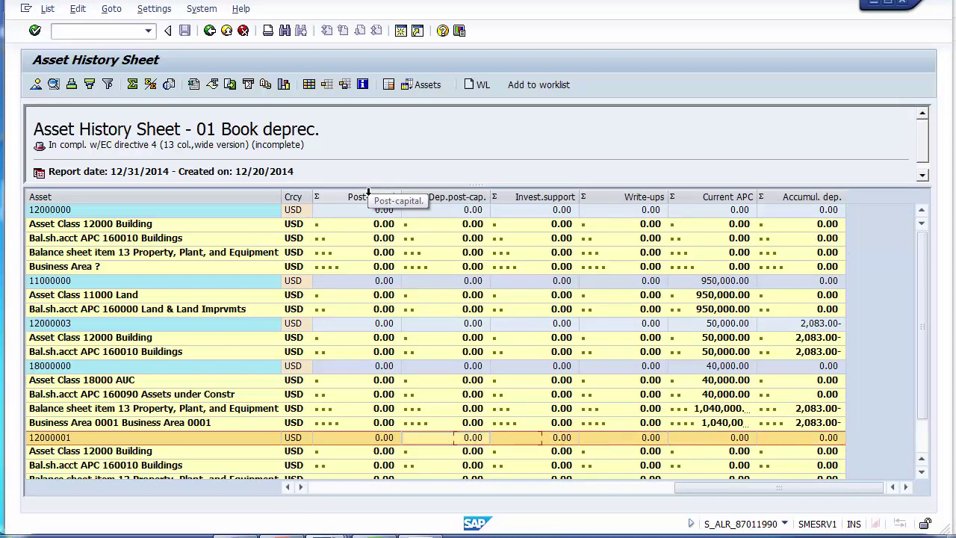
{"action": "key", "text": "Left"}
{"action": "key", "text": "Left"}
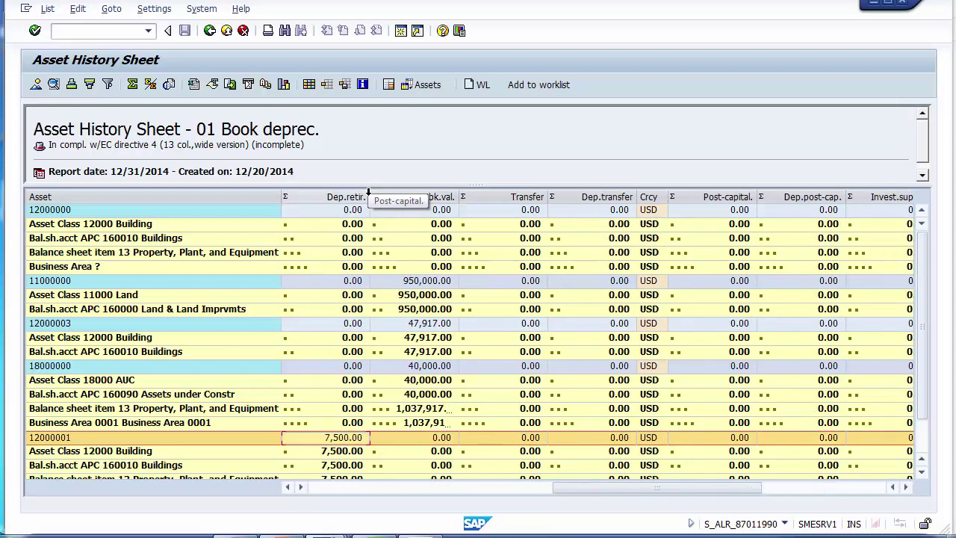
{"action": "left_click", "coordinate": [500, 190]}
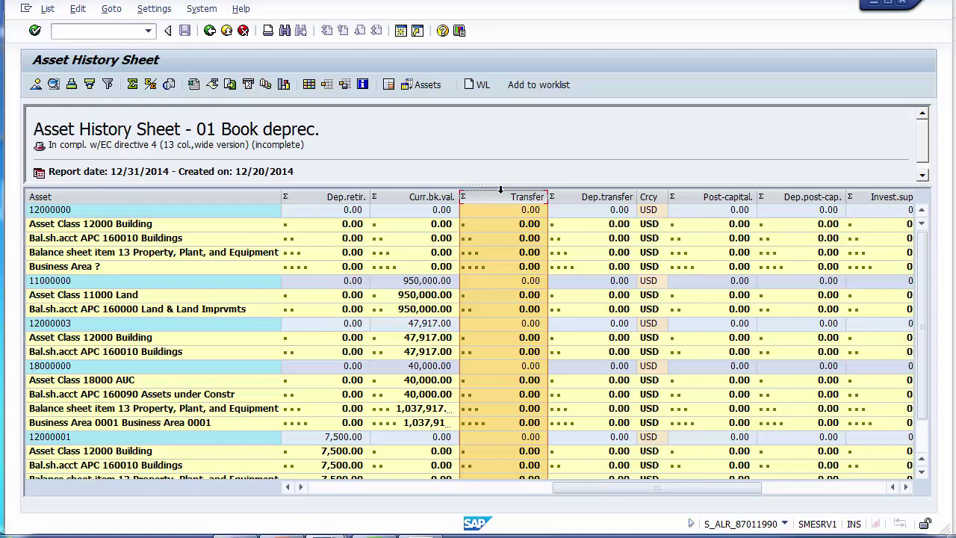
{"action": "key", "text": "Down"}
{"action": "key", "text": "Down"}
{"action": "key", "text": "Down"}
{"action": "key", "text": "Down"}
{"action": "key", "text": "Down"}
{"action": "key", "text": "Down"}
{"action": "key", "text": "Down"}
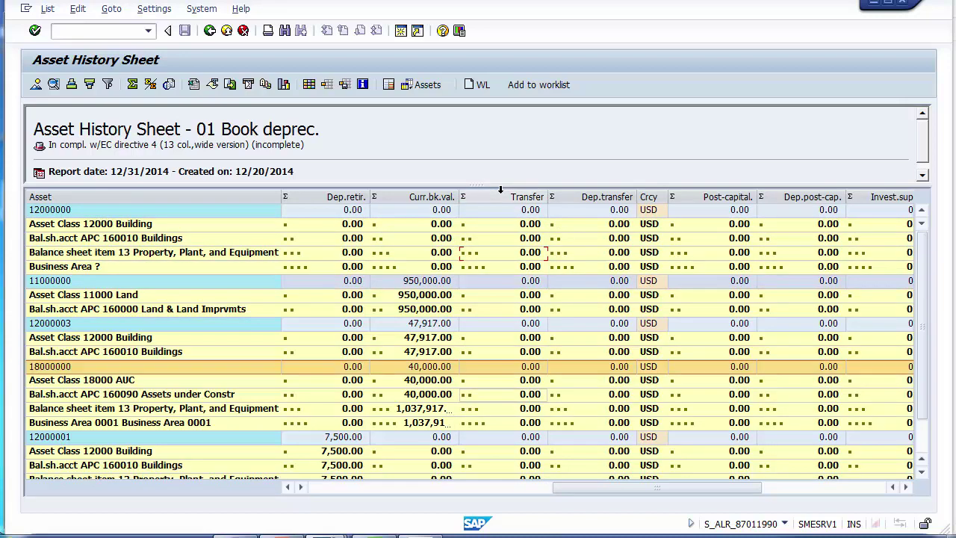
{"action": "key", "text": "Up"}
{"action": "key", "text": "Up"}
{"action": "key", "text": "Up"}
{"action": "key", "text": "Up"}
{"action": "key", "text": "Up"}
{"action": "key", "text": "Up"}
{"action": "key", "text": "Up"}
{"action": "key", "text": "Up"}
{"action": "key", "text": "Up"}
{"action": "key", "text": "Up"}
{"action": "key", "text": "Up"}
{"action": "key", "text": "Up"}
{"action": "key", "text": "Up"}
{"action": "key", "text": "Up"}
{"action": "key", "text": "Up"}
{"action": "key", "text": "Up"}
{"action": "key", "text": "Up"}
{"action": "key", "text": "Up"}
{"action": "key", "text": "Up"}
{"action": "key", "text": "Up"}
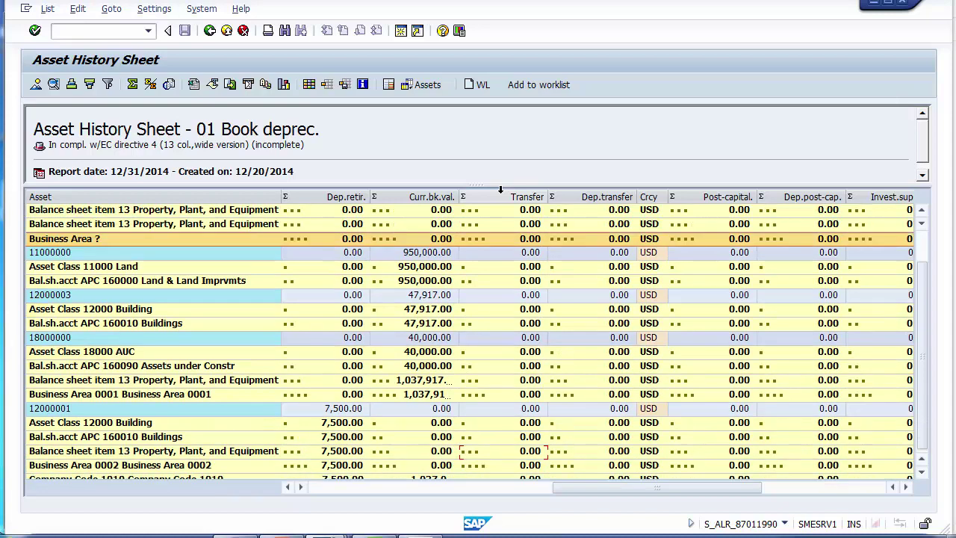
{"action": "key", "text": "Down"}
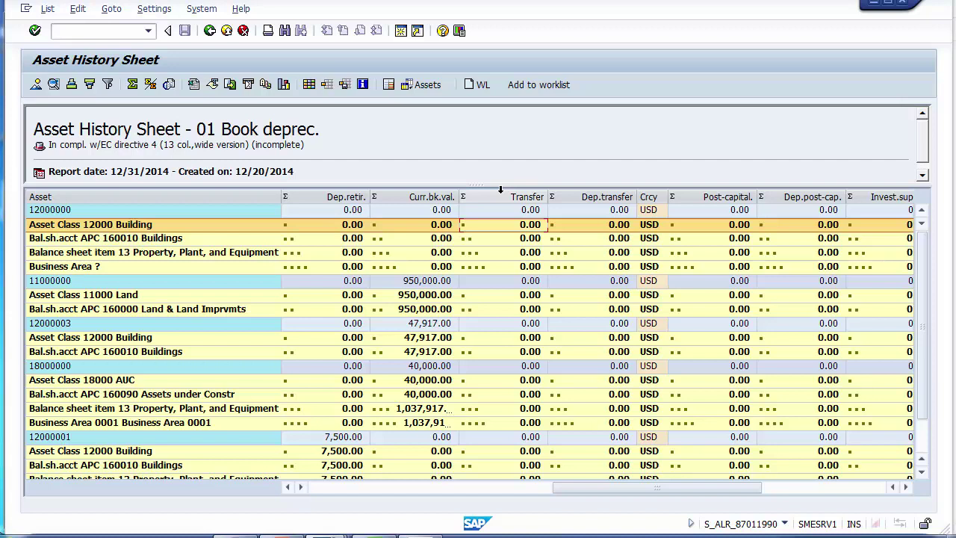
{"action": "key", "text": "Right"}
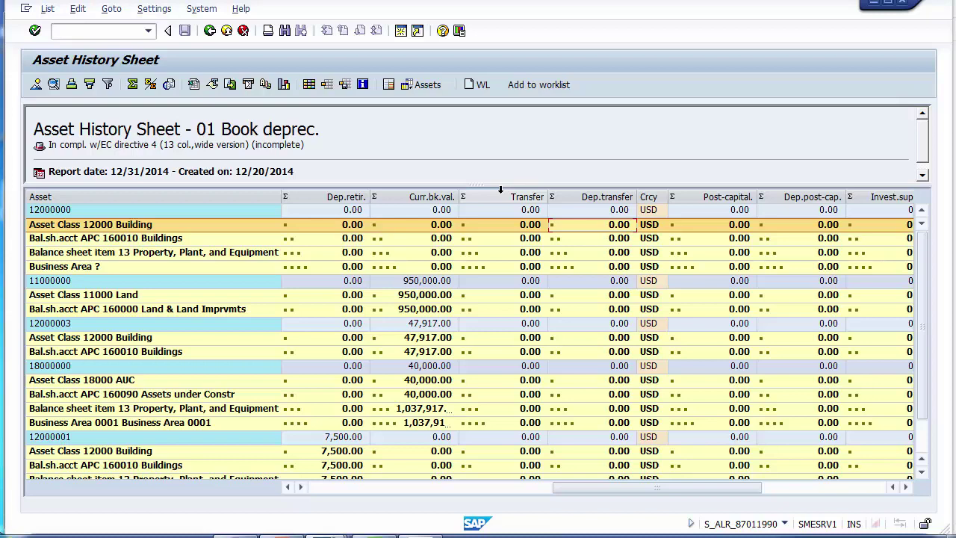
{"action": "key", "text": "Right"}
{"action": "key", "text": "Right"}
{"action": "key", "text": "Right"}
{"action": "key", "text": "Right"}
{"action": "key", "text": "Right"}
{"action": "key", "text": "Right"}
{"action": "key", "text": "Right"}
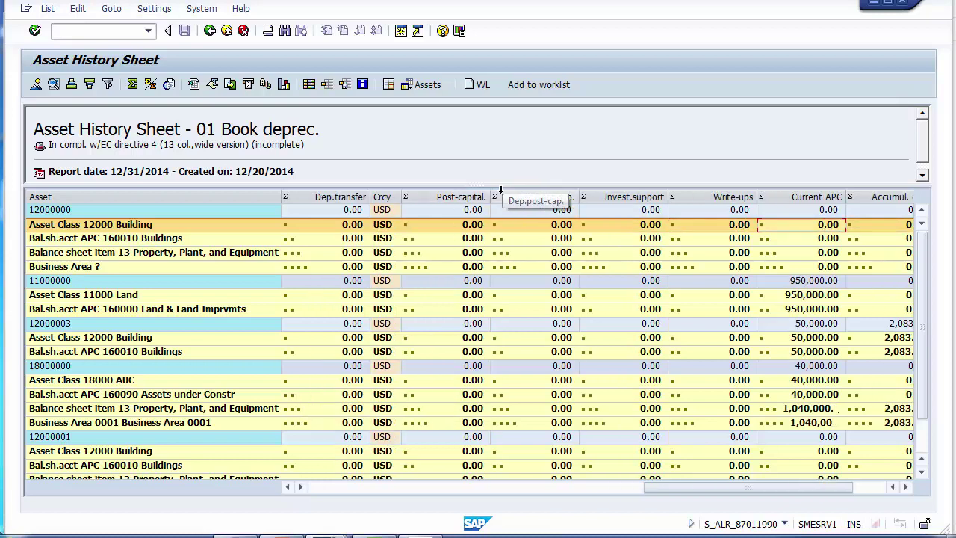
{"action": "left_click", "coordinate": [710, 196]}
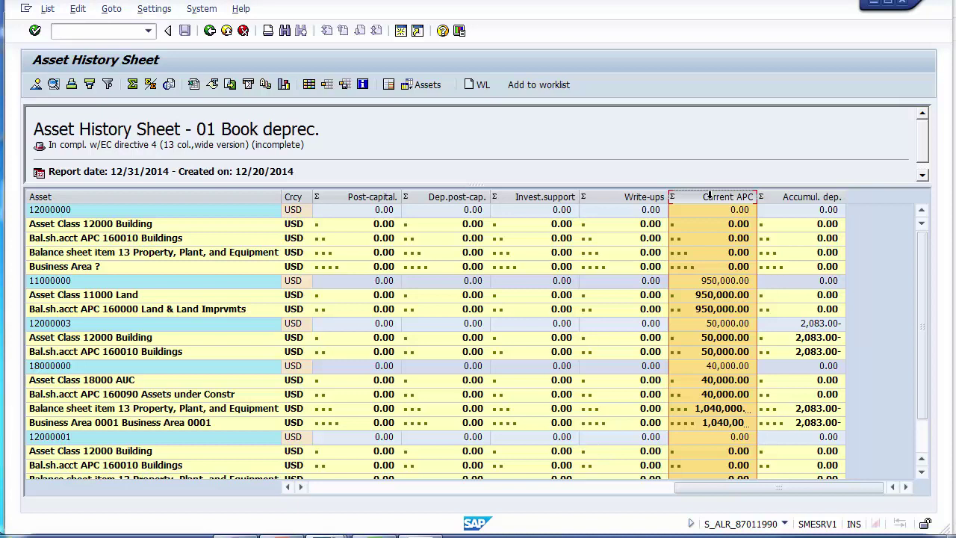
{"action": "left_click", "coordinate": [790, 196]}
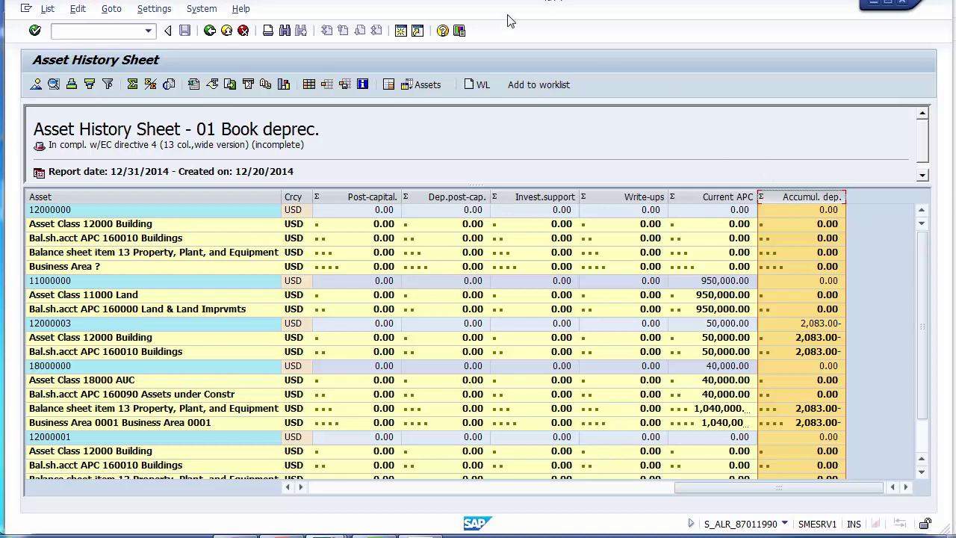
Step: Exit the Asset History Sheet output and switch to the PowerPoint report-code slide
{"action": "left_click", "coordinate": [227, 30]}
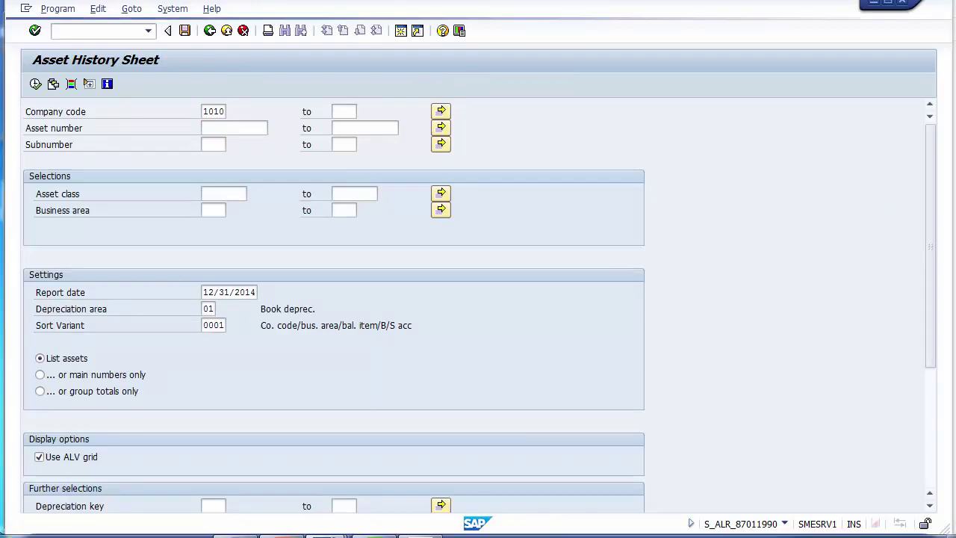
{"action": "key", "text": "alt+Tab"}
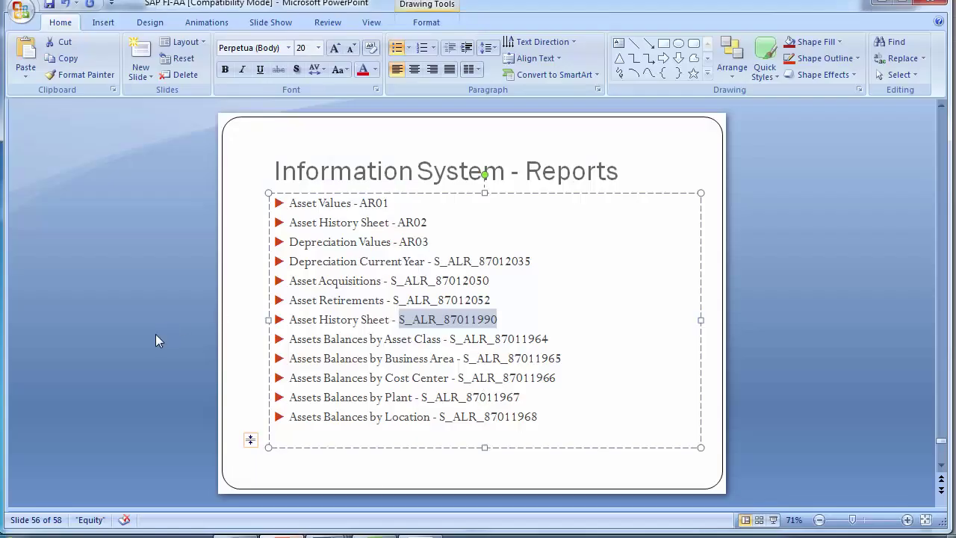
Step: Highlight the Asset Class (S_ALR_87011964) and Business Area (S_ALR_87011965) report codes on the slide
{"action": "left_click_drag", "start_coordinate": [450, 339], "coordinate": [576, 330]}
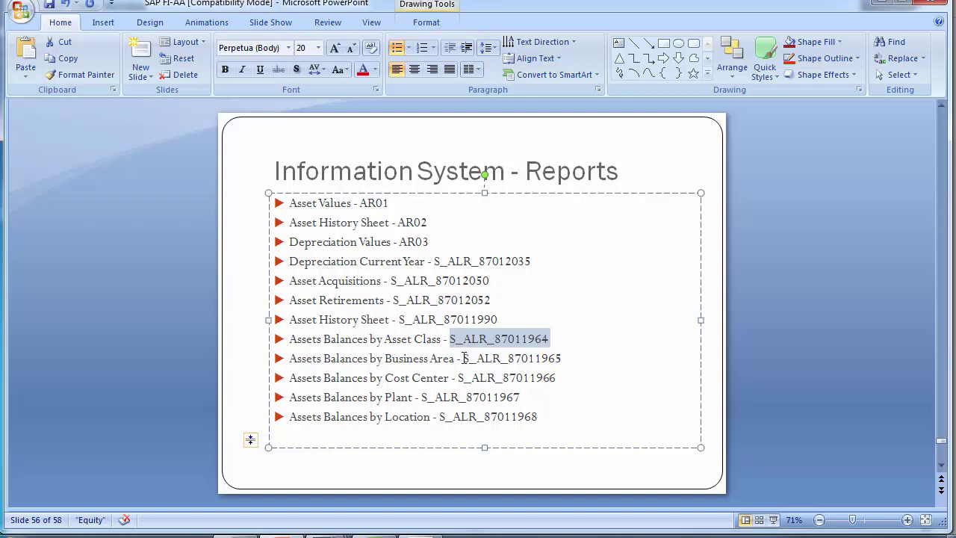
{"action": "left_click_drag", "start_coordinate": [463, 358], "coordinate": [517, 359]}
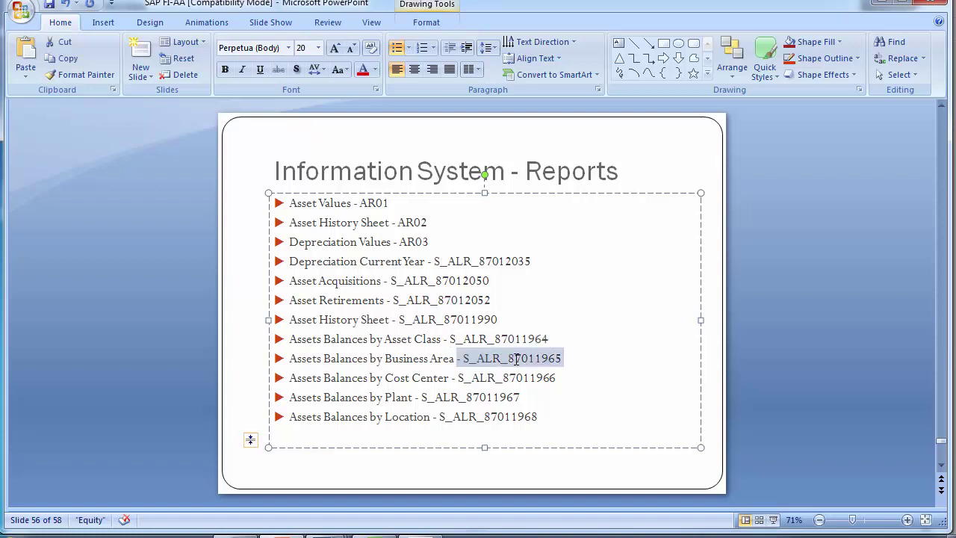
{"action": "left_click", "coordinate": [461, 380]}
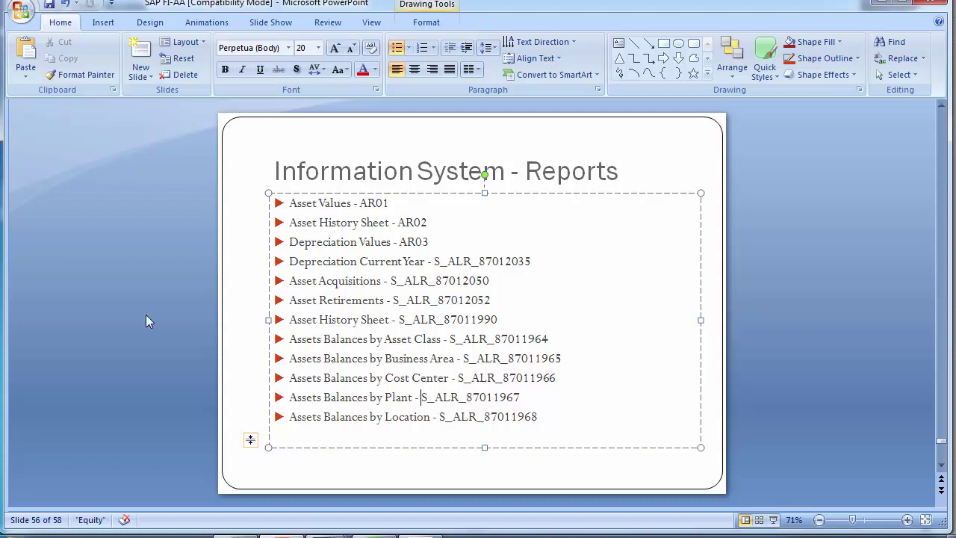
Step: Highlight the asset balances and Asset Acquisitions-to-History Sheet report lines, then return to SAP Easy Access
{"action": "left_click_drag", "start_coordinate": [447, 337], "coordinate": [559, 416]}
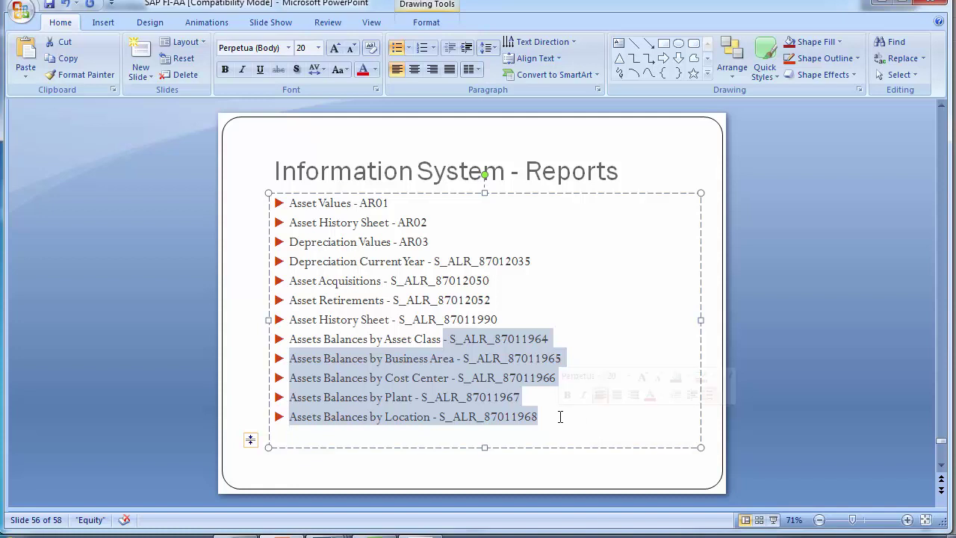
{"action": "left_click_drag", "start_coordinate": [511, 311], "coordinate": [389, 281]}
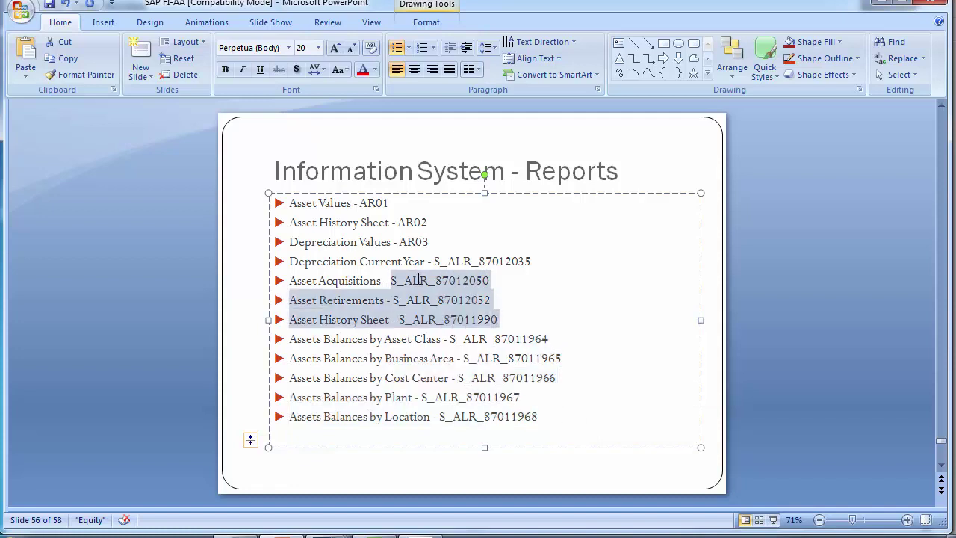
{"action": "left_click", "coordinate": [130, 278]}
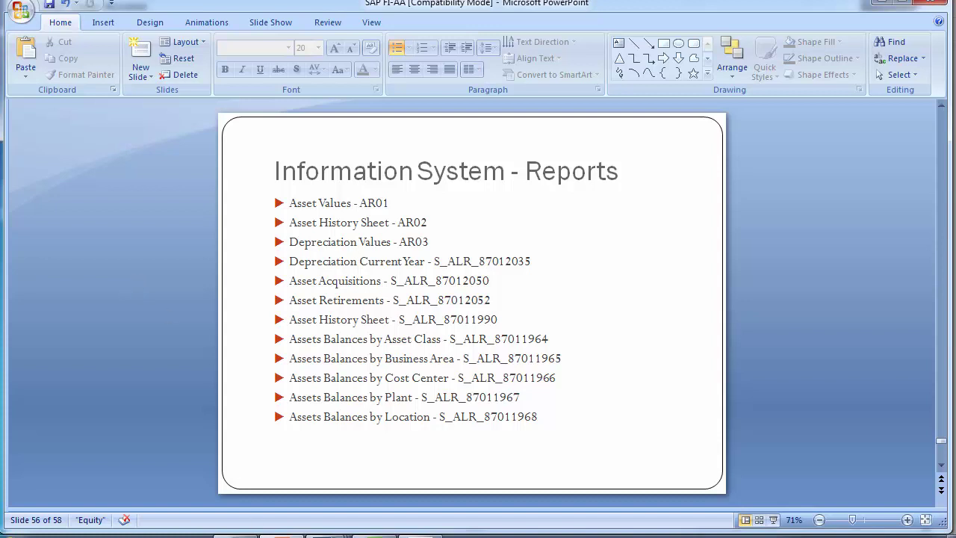
{"action": "mouse_move", "coordinate": [325, 532]}
{"action": "left_click", "coordinate": [319, 470]}
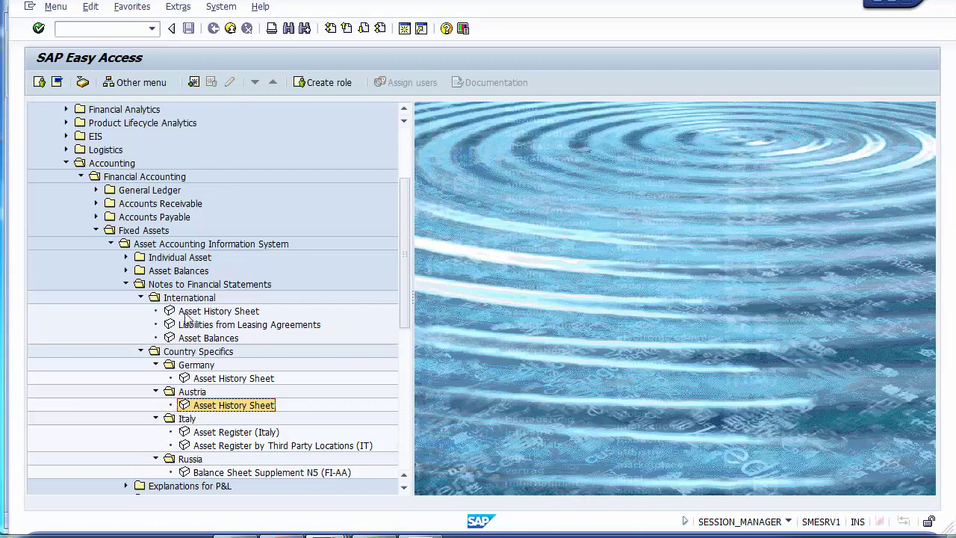
Step: Collapse Notes to Financial Statements and open Asset Balances > Asset Lists > '... by Asset Number'
{"action": "left_click", "coordinate": [125, 284]}
{"action": "left_click", "coordinate": [126, 271]}
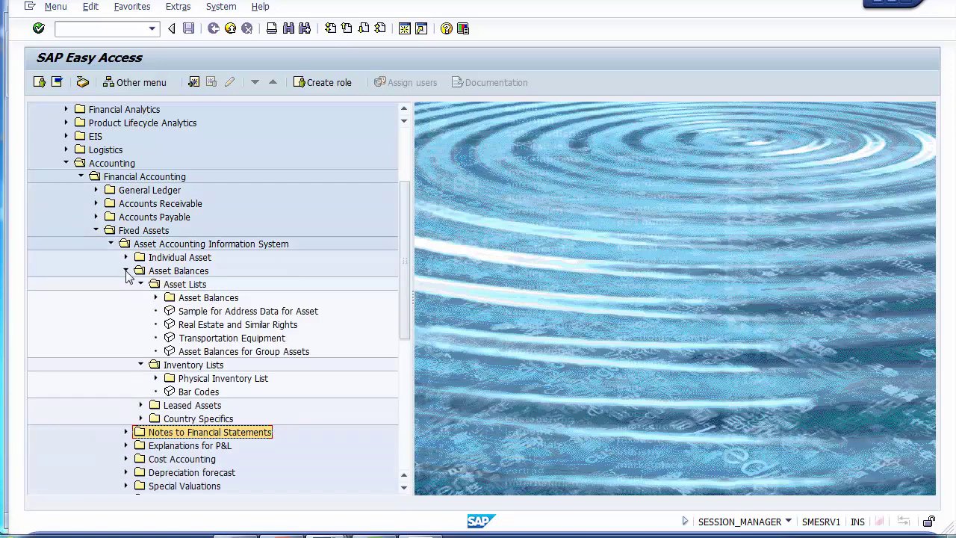
{"action": "left_click", "coordinate": [155, 297]}
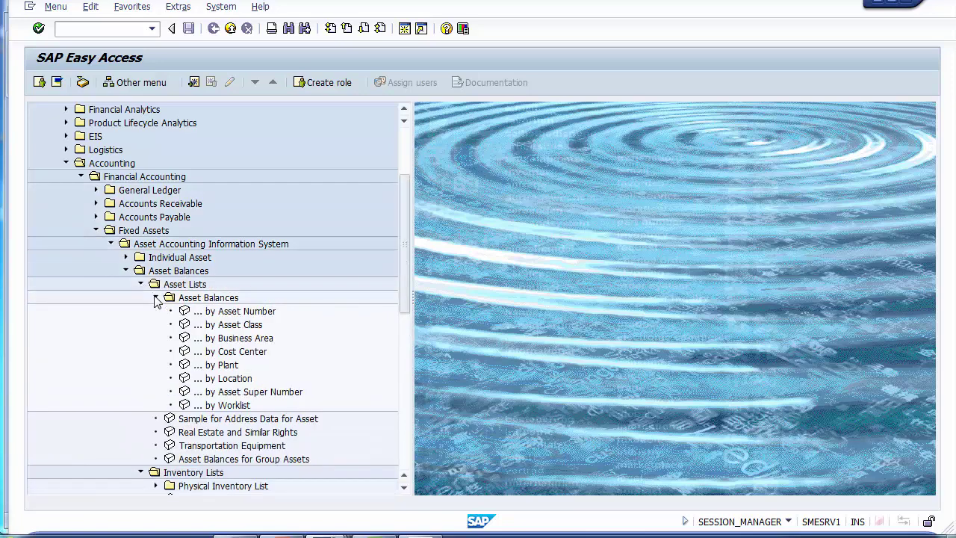
{"action": "double_click", "coordinate": [235, 315]}
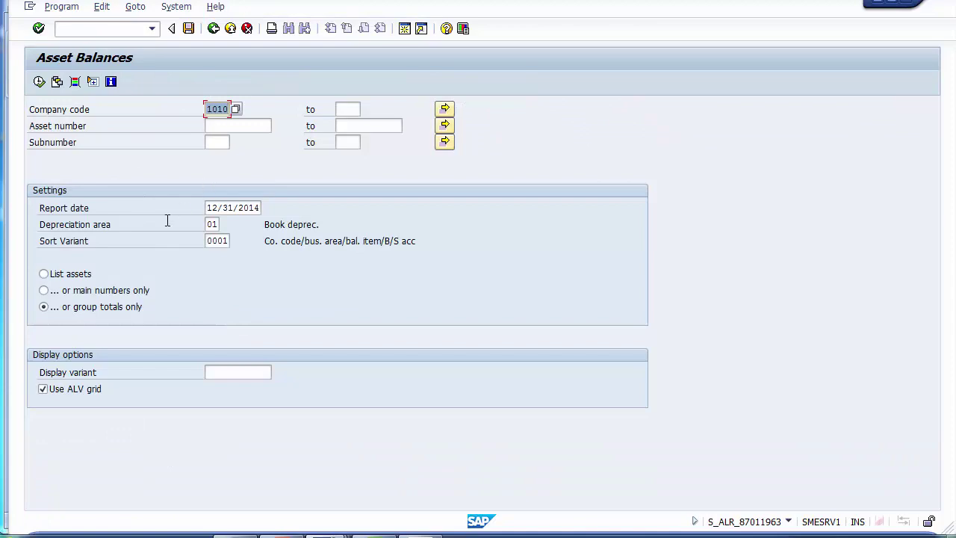
Step: Go back from the Asset Balances selection screen and bring forward the other SAP Easy Access window
{"action": "left_click", "coordinate": [213, 28]}
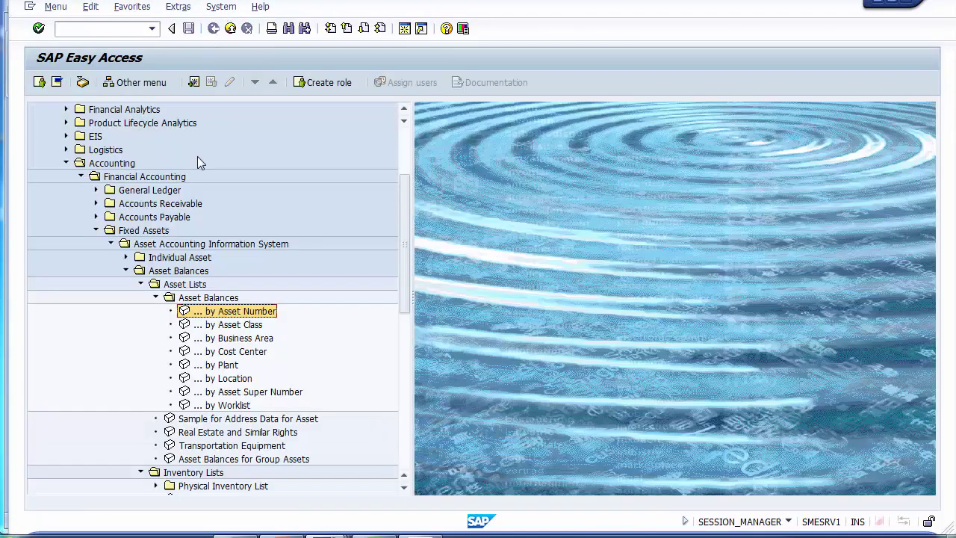
{"action": "left_click", "coordinate": [106, 29]}
{"action": "mouse_move", "coordinate": [329, 533]}
{"action": "left_click", "coordinate": [485, 467]}
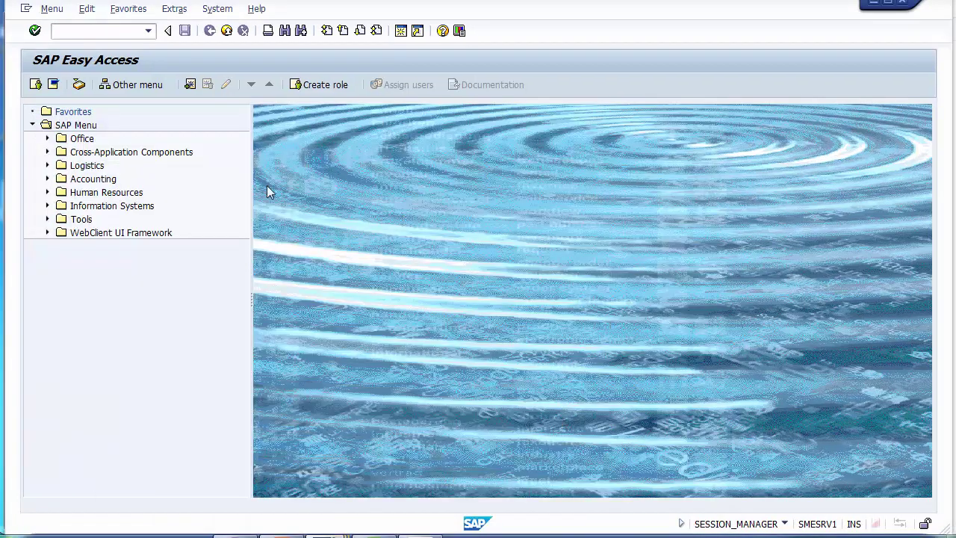
Step: Run transaction code S_ALR_87011994 to reach its Asset Balances selection screen for company code 1010
{"action": "left_click", "coordinate": [118, 30]}
{"action": "type", "text": "S"}
{"action": "type", "text": "-ALR"}
{"action": "key", "text": "BackSpace"}
{"action": "key", "text": "BackSpace"}
{"action": "key", "text": "BackSpace"}
{"action": "key", "text": "BackSpace"}
{"action": "type", "text": "_ALR_87011994"}
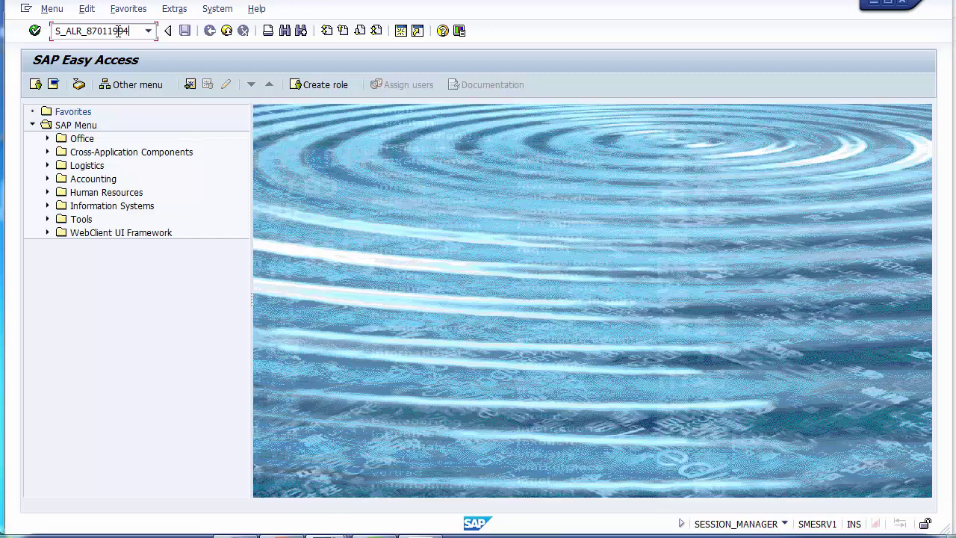
{"action": "key", "text": "Return"}
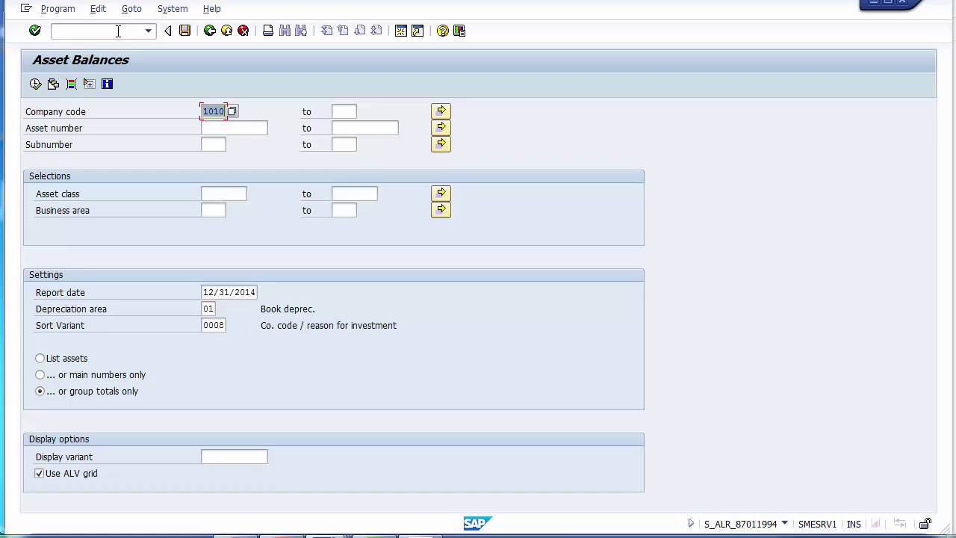
Step: Choose 'List assets' and execute the Asset Balances report for company code 1010
{"action": "left_click", "coordinate": [78, 360]}
{"action": "left_click", "coordinate": [35, 84]}
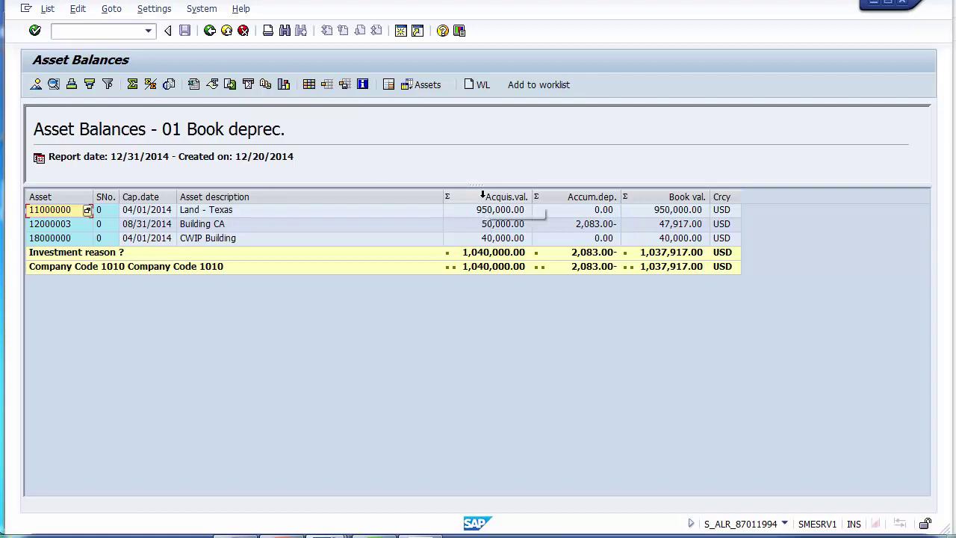
Step: Point out the Acquis.val., Accum.dep. and Book val. columns, then bring up the Change Layout dialog
{"action": "left_click", "coordinate": [481, 195]}
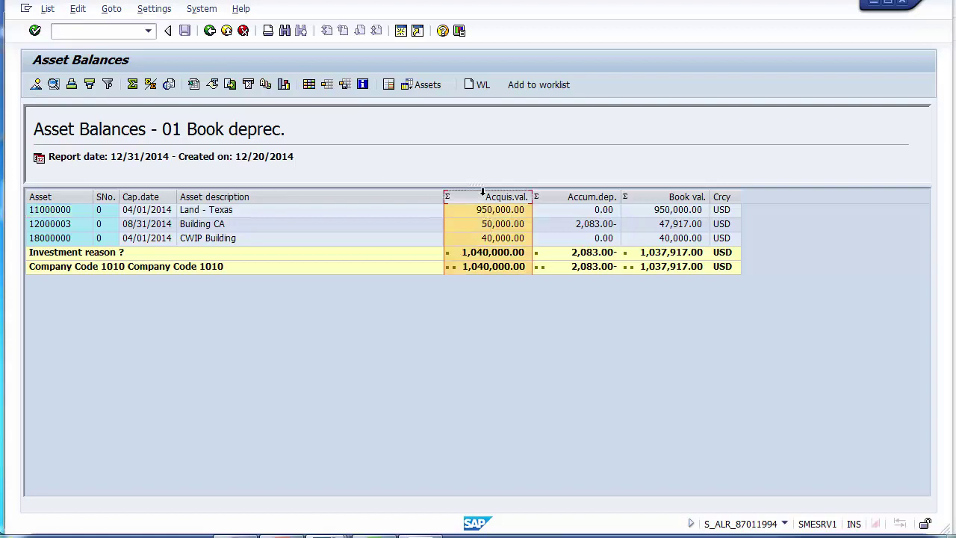
{"action": "left_click", "coordinate": [571, 197]}
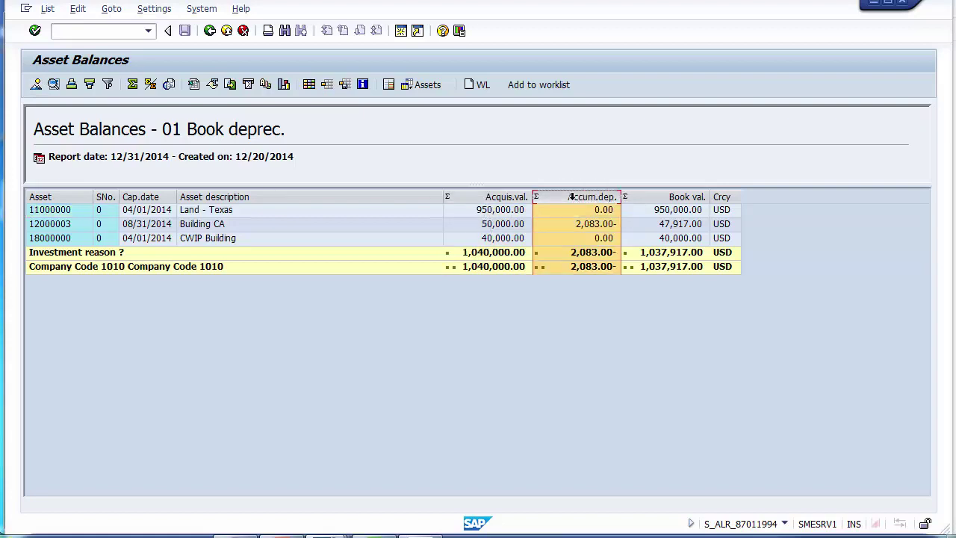
{"action": "left_click", "coordinate": [661, 194]}
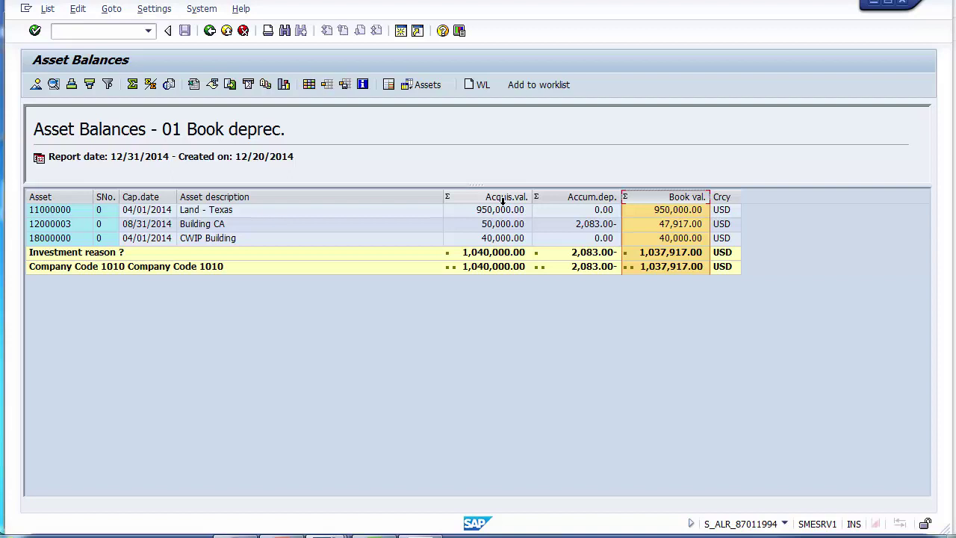
{"action": "left_click", "coordinate": [592, 196]}
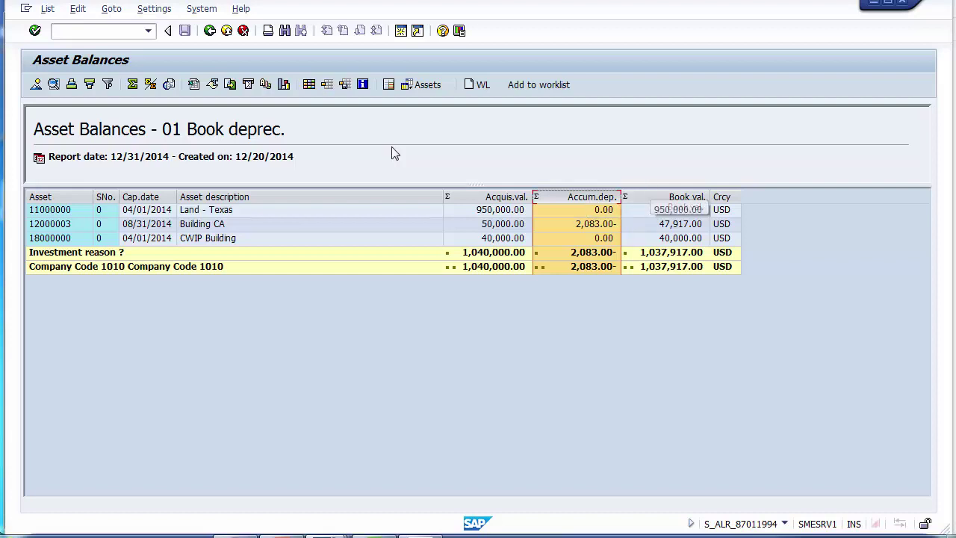
{"action": "left_click", "coordinate": [309, 85]}
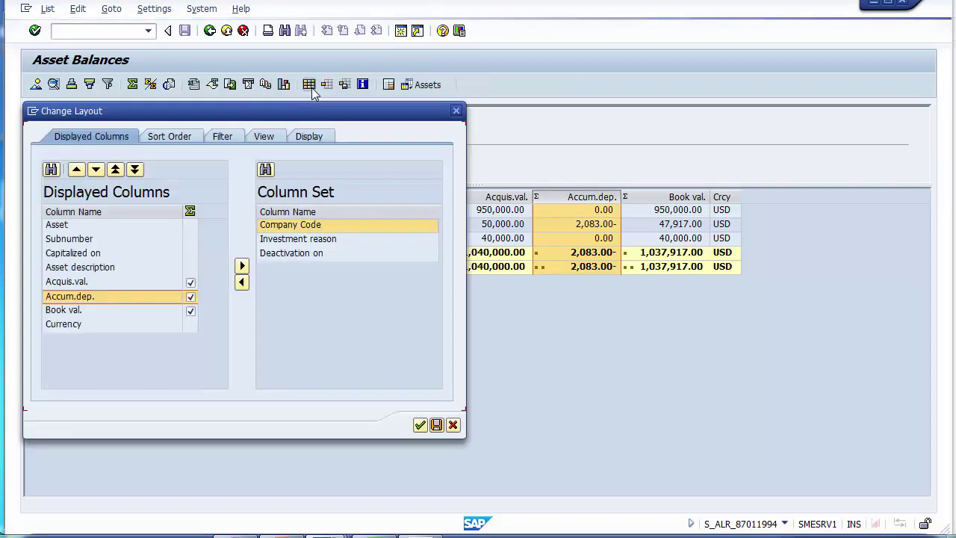
Step: Pick Investment reason, Deactivation on and Company Code in the Column Set and apply the layout
{"action": "left_click", "coordinate": [314, 241]}
{"action": "left_click", "coordinate": [317, 253]}
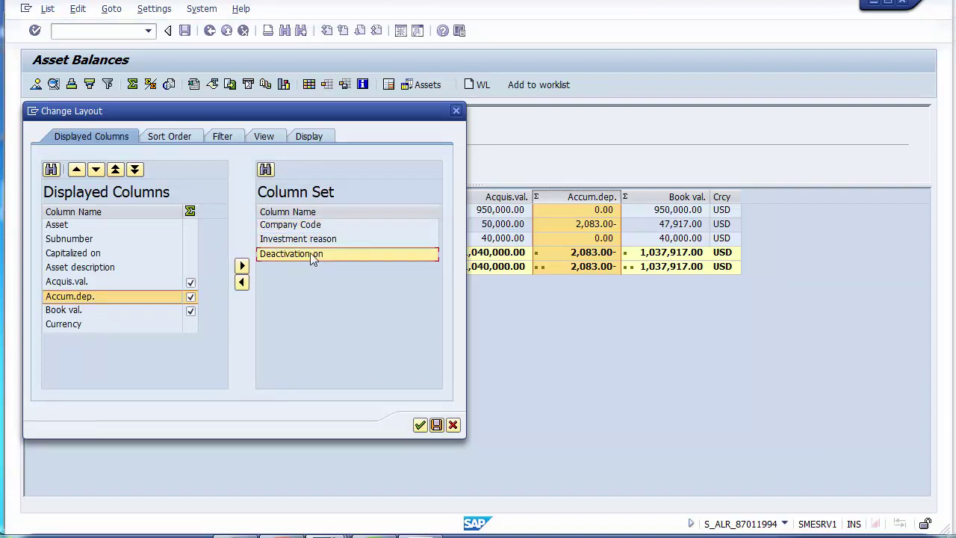
{"action": "left_click", "coordinate": [302, 225]}
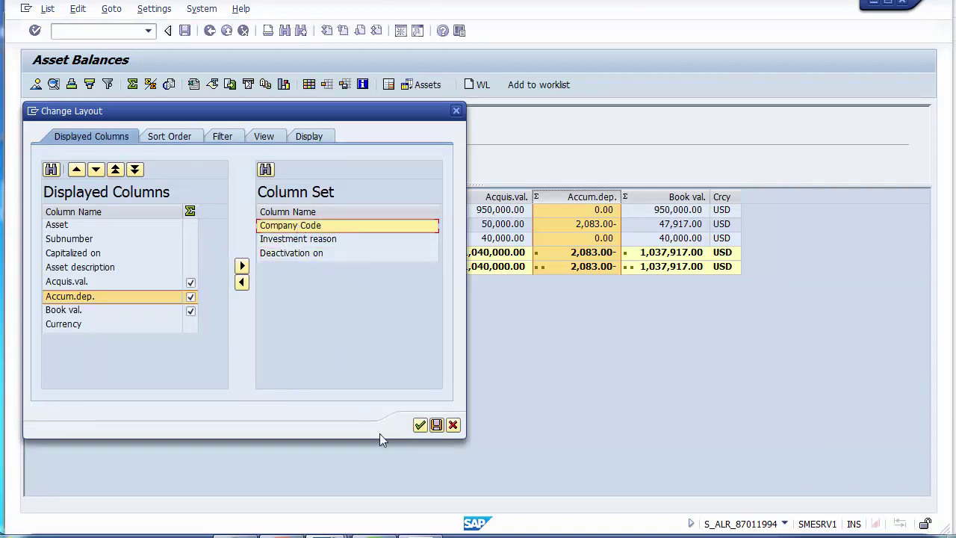
{"action": "left_click", "coordinate": [419, 425]}
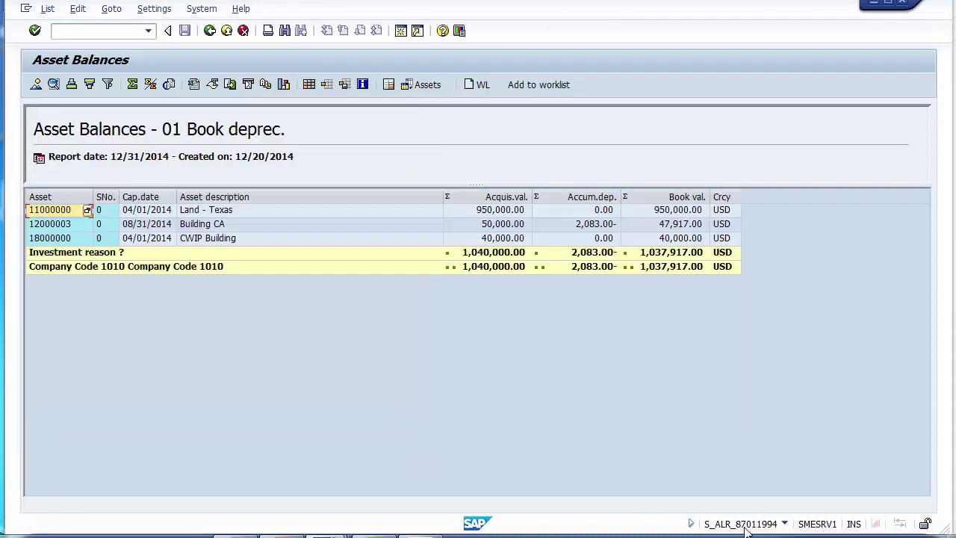
Step: Show the status-bar system information, then switch to the SAP Easy Access window
{"action": "left_click", "coordinate": [784, 523]}
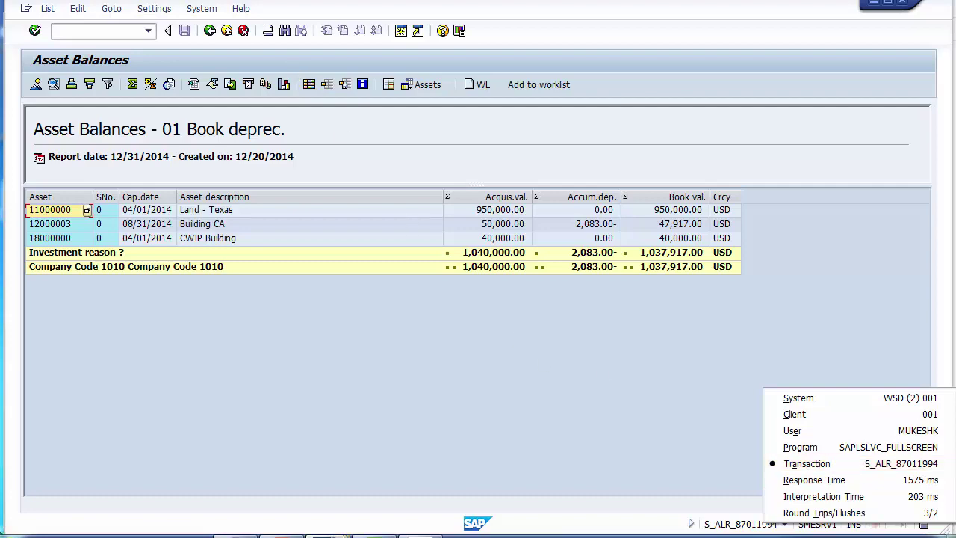
{"action": "mouse_move", "coordinate": [326, 535]}
{"action": "left_click", "coordinate": [320, 466]}
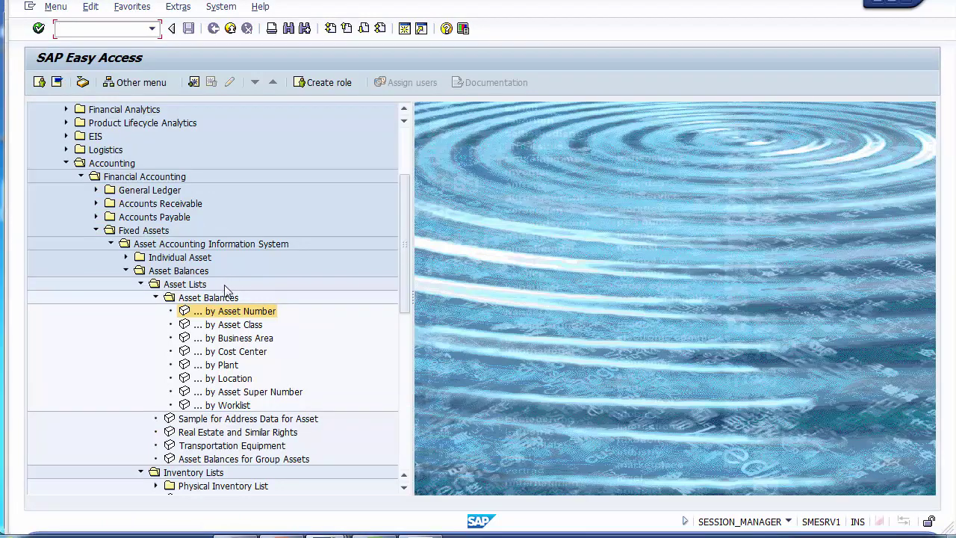
Step: Fold up the Asset Balances branch and look at Individual Asset > Asset Explorer
{"action": "left_click", "coordinate": [156, 297]}
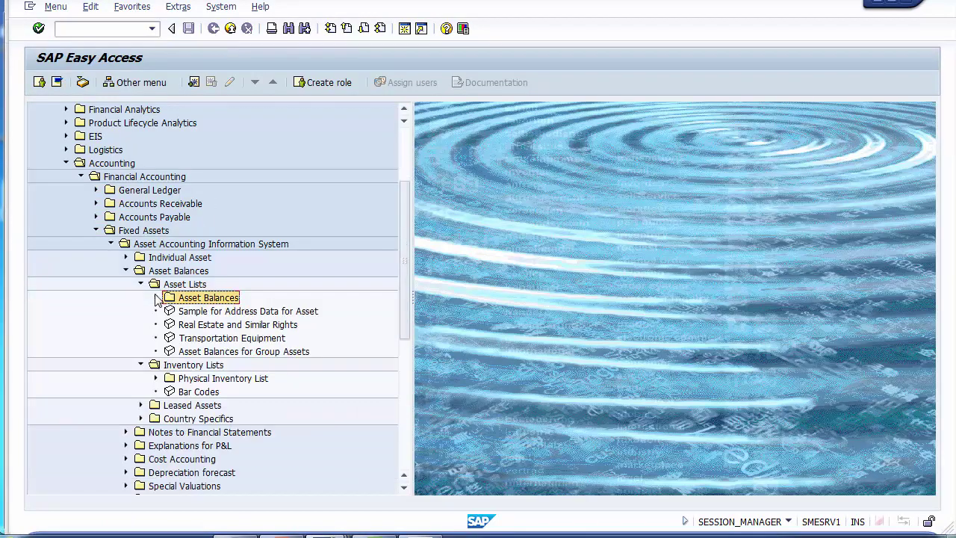
{"action": "left_click", "coordinate": [139, 284]}
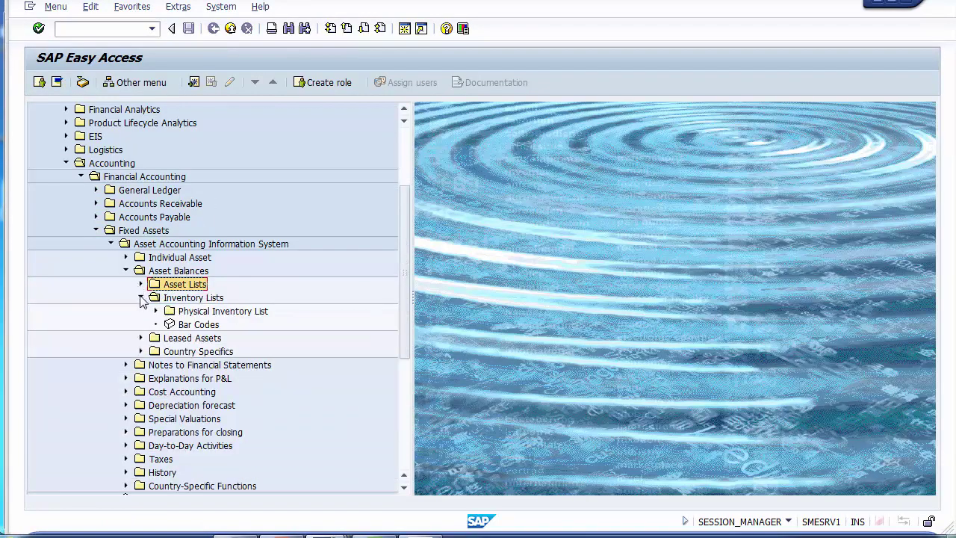
{"action": "left_click", "coordinate": [142, 297]}
{"action": "left_click", "coordinate": [126, 270]}
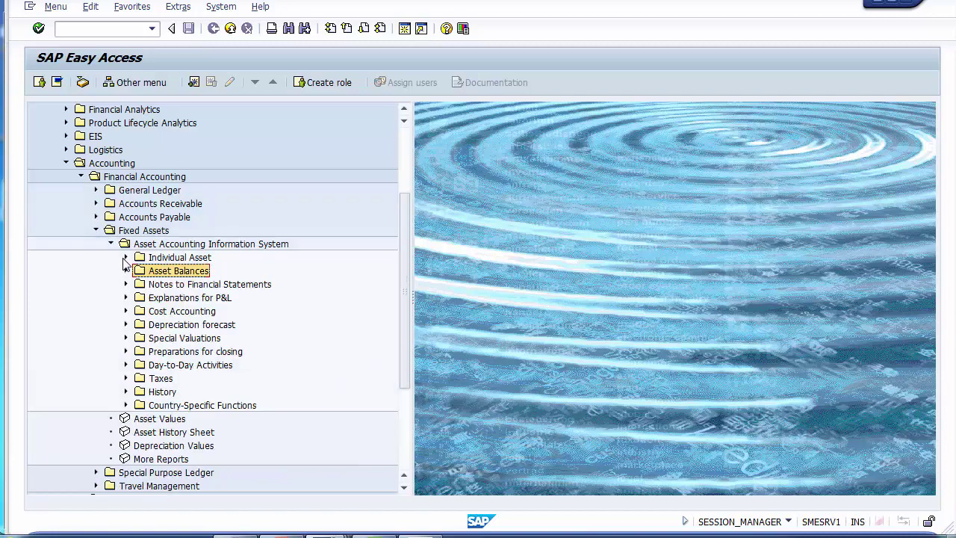
{"action": "left_click", "coordinate": [125, 257]}
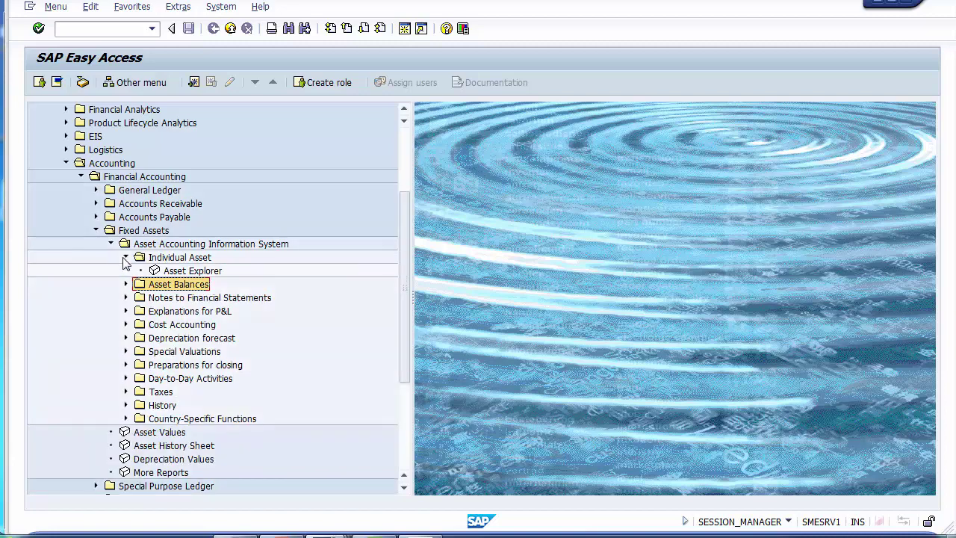
{"action": "left_click", "coordinate": [172, 272]}
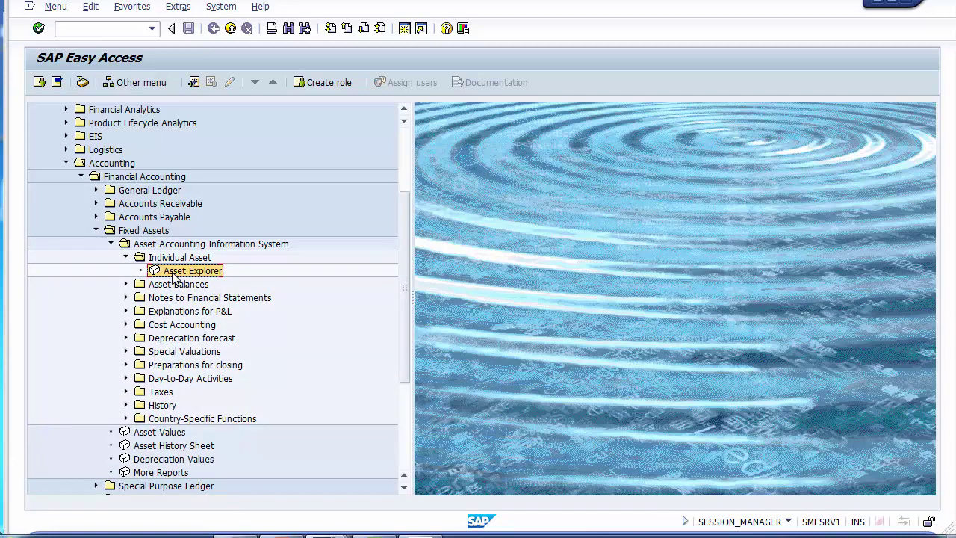
{"action": "left_click", "coordinate": [125, 257]}
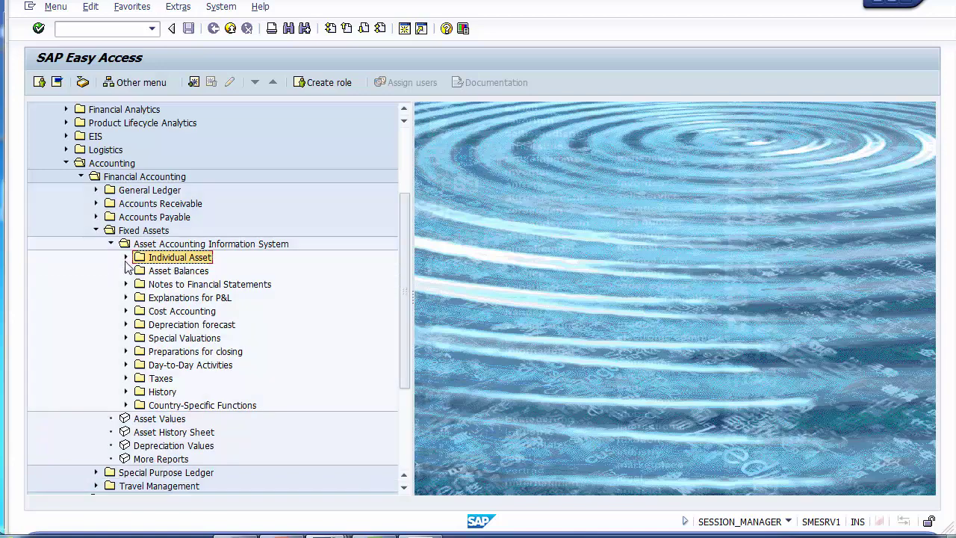
Step: Browse Asset Balances > Inventory Lists > Physical Inventory List reports by Cost Center and Location
{"action": "left_click", "coordinate": [127, 271]}
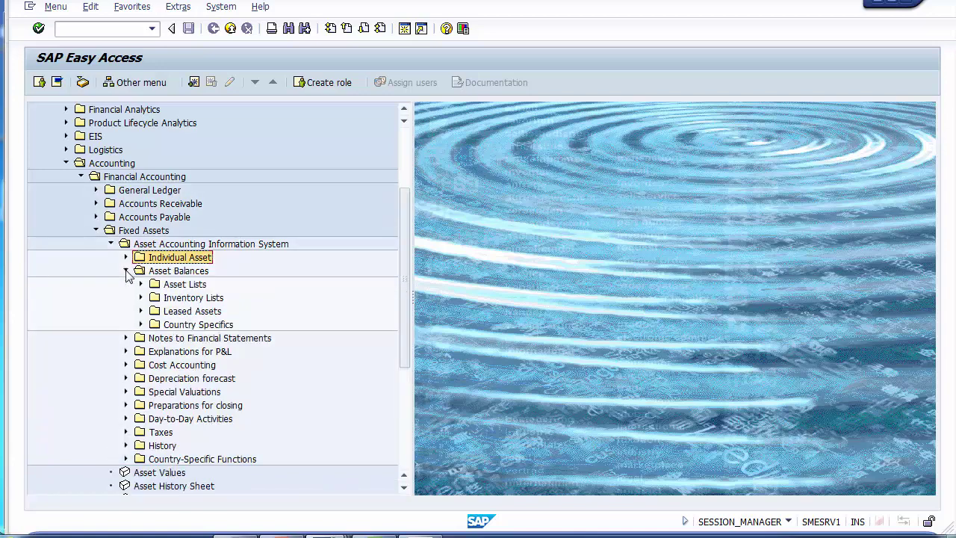
{"action": "left_click", "coordinate": [140, 297]}
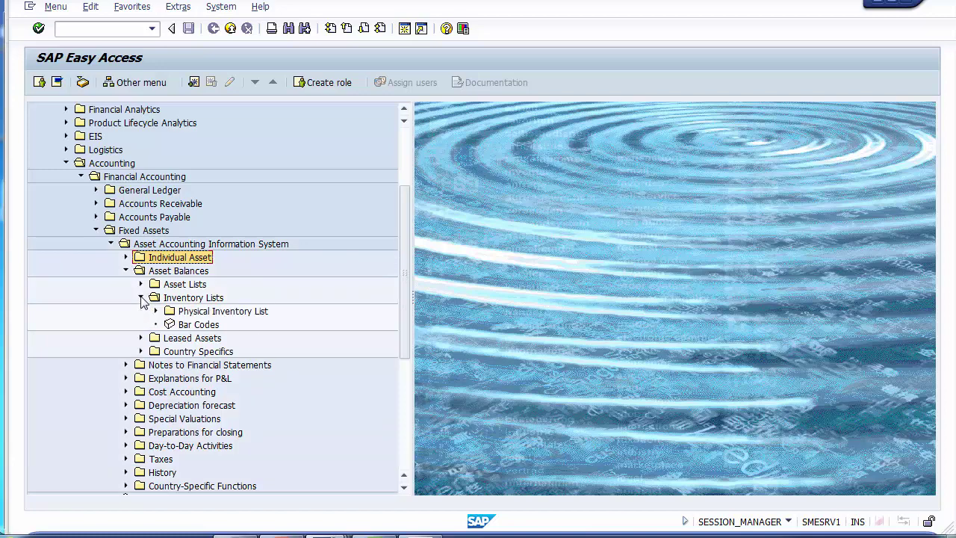
{"action": "left_click", "coordinate": [155, 310]}
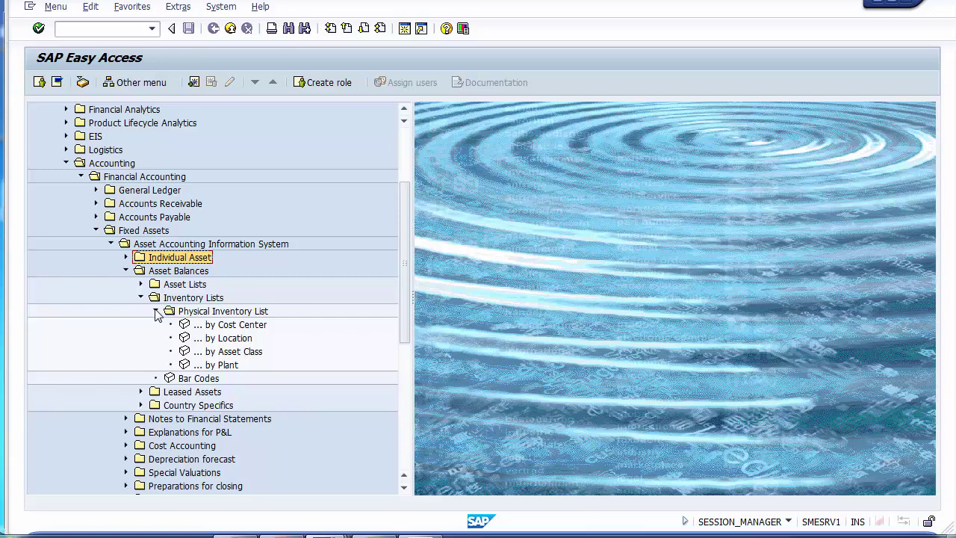
{"action": "left_click", "coordinate": [233, 325]}
{"action": "left_click", "coordinate": [233, 339]}
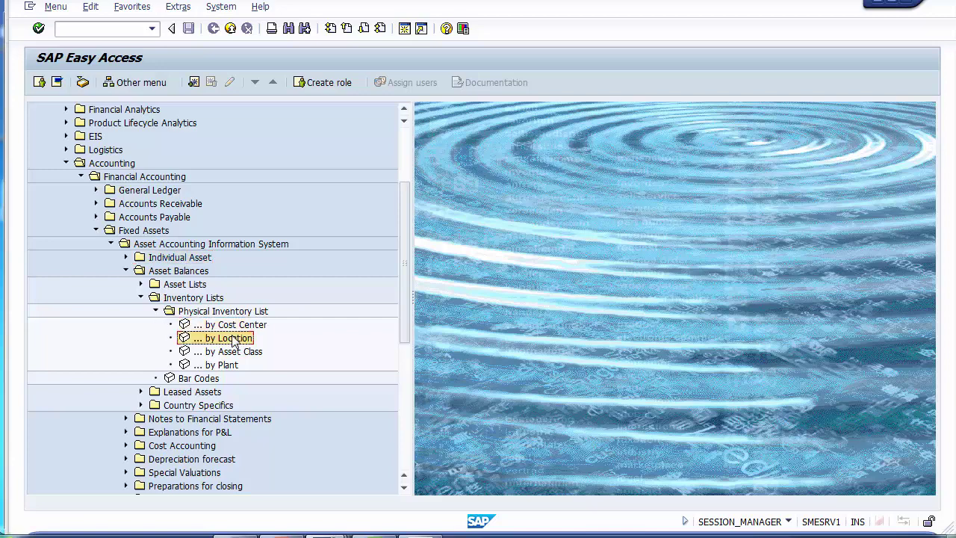
{"action": "left_click", "coordinate": [140, 298]}
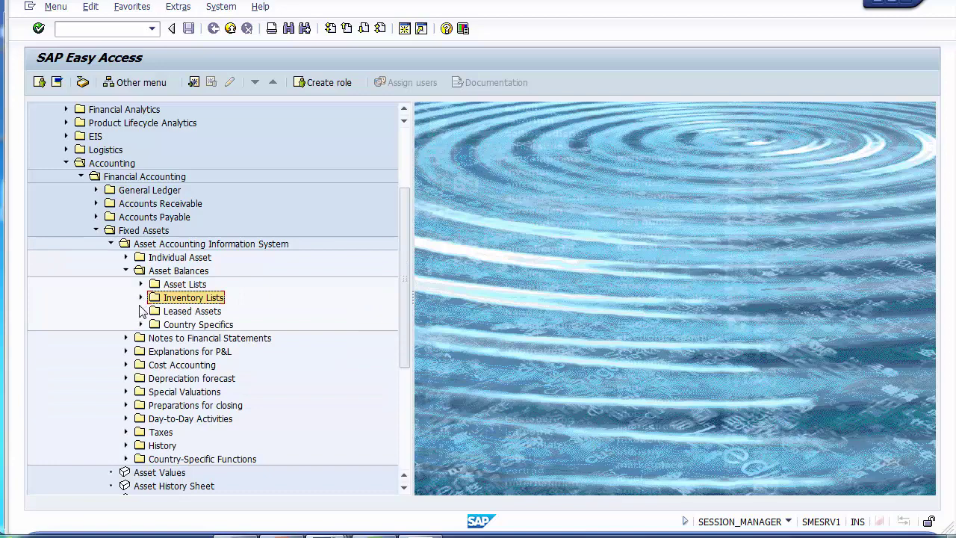
Step: Look into Leased Assets and Country Specifics > Russia, then collapse Asset Balances
{"action": "left_click", "coordinate": [141, 312]}
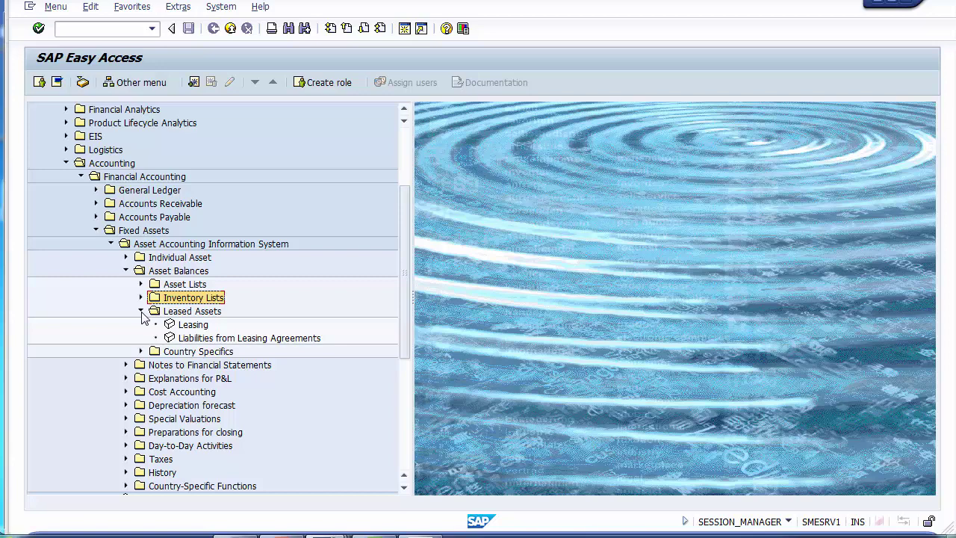
{"action": "left_click", "coordinate": [141, 311]}
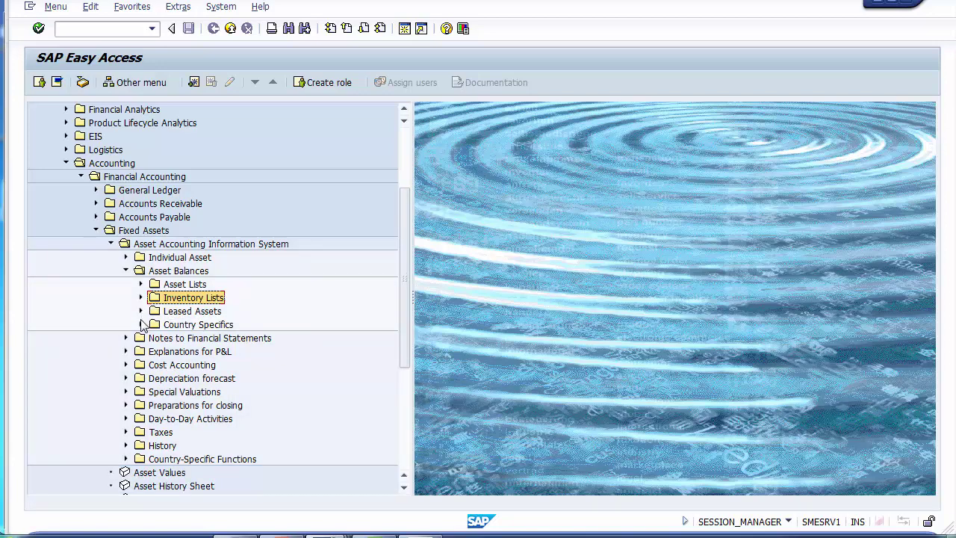
{"action": "left_click", "coordinate": [141, 324]}
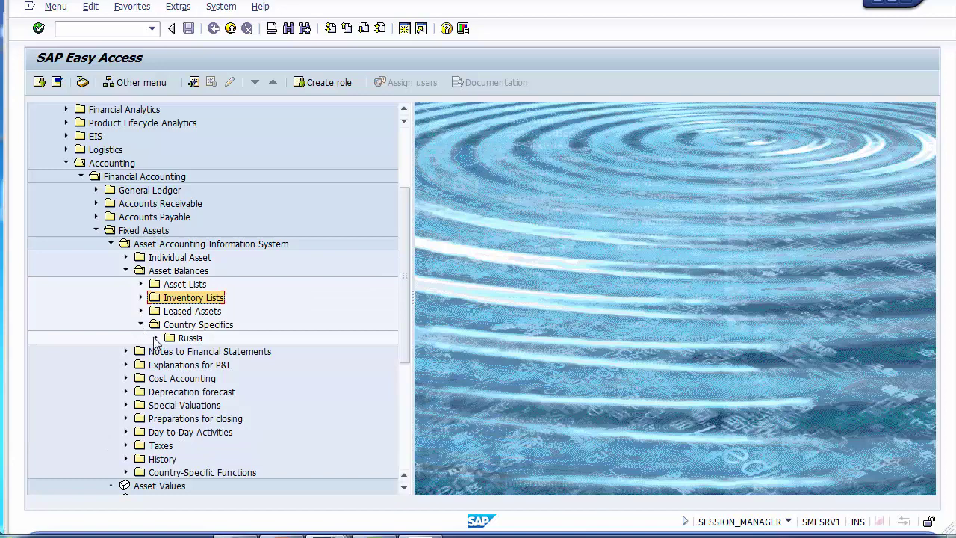
{"action": "left_click", "coordinate": [155, 338]}
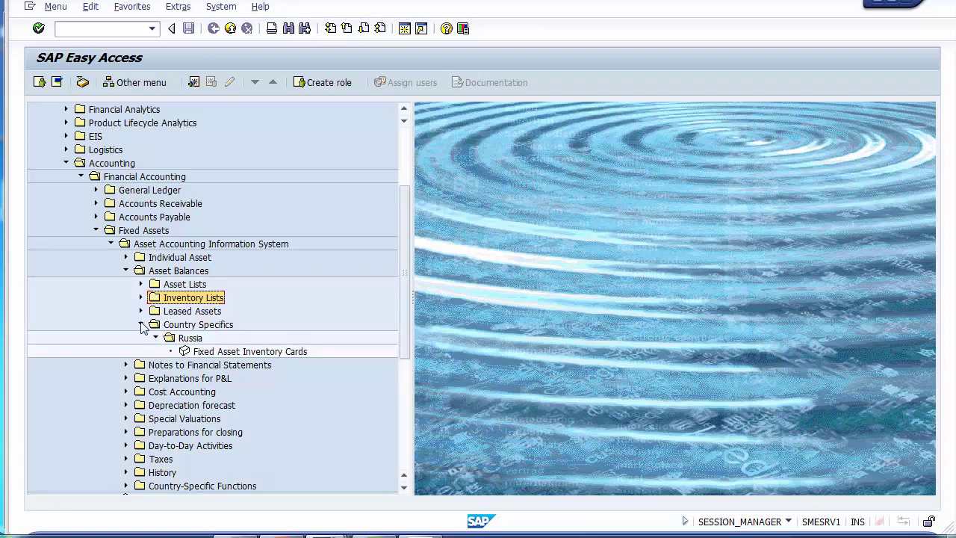
{"action": "left_click", "coordinate": [142, 326]}
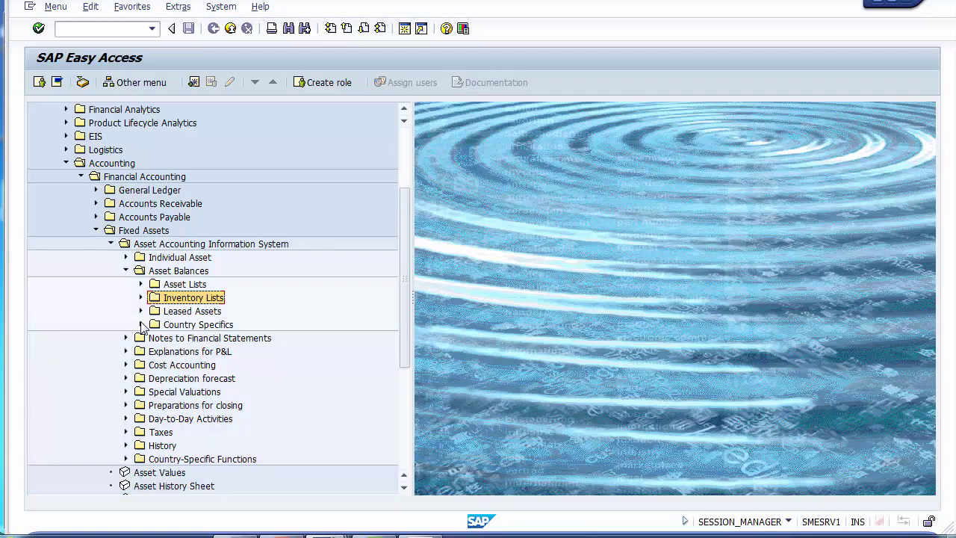
{"action": "left_click", "coordinate": [126, 270]}
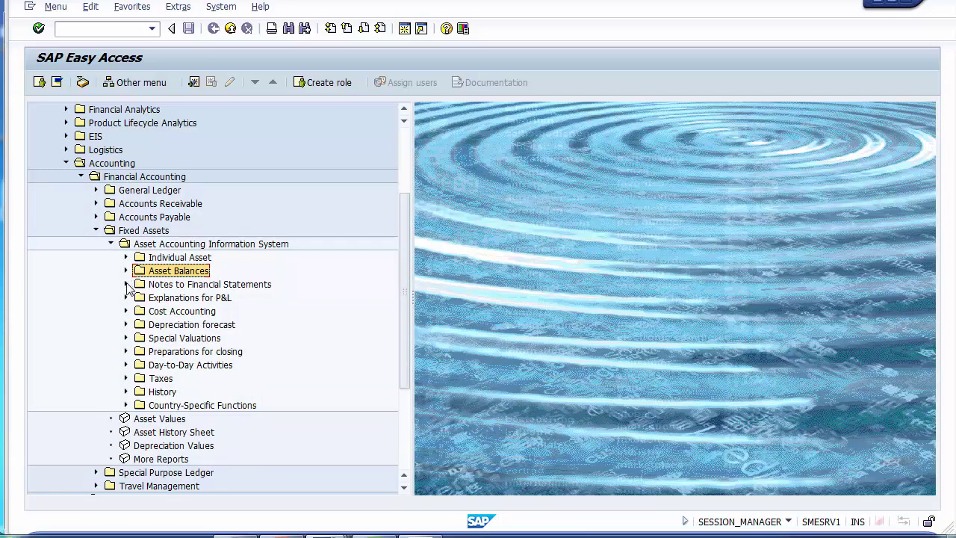
Step: Browse the International notes reports, Liabilities from Leasing Agreements and Asset Balances
{"action": "left_click", "coordinate": [126, 284]}
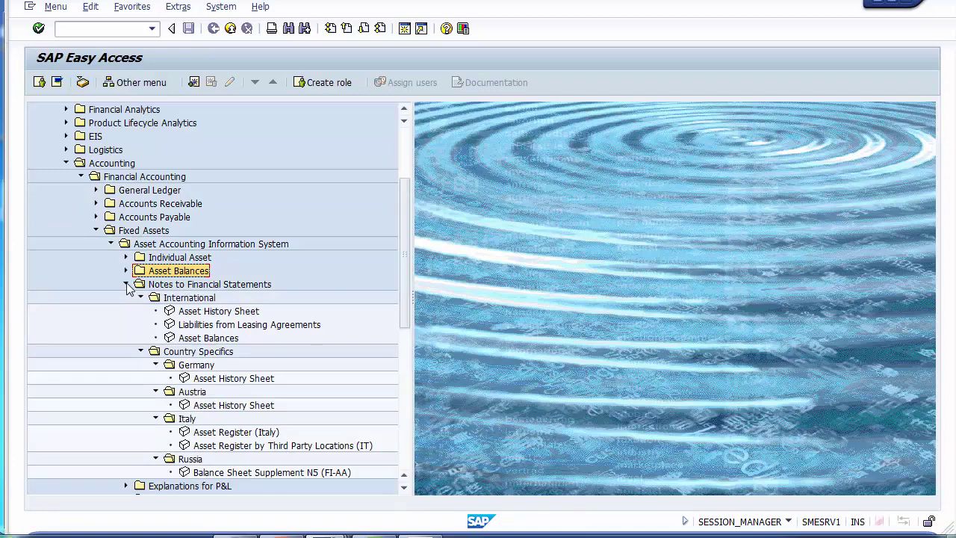
{"action": "left_click", "coordinate": [211, 299]}
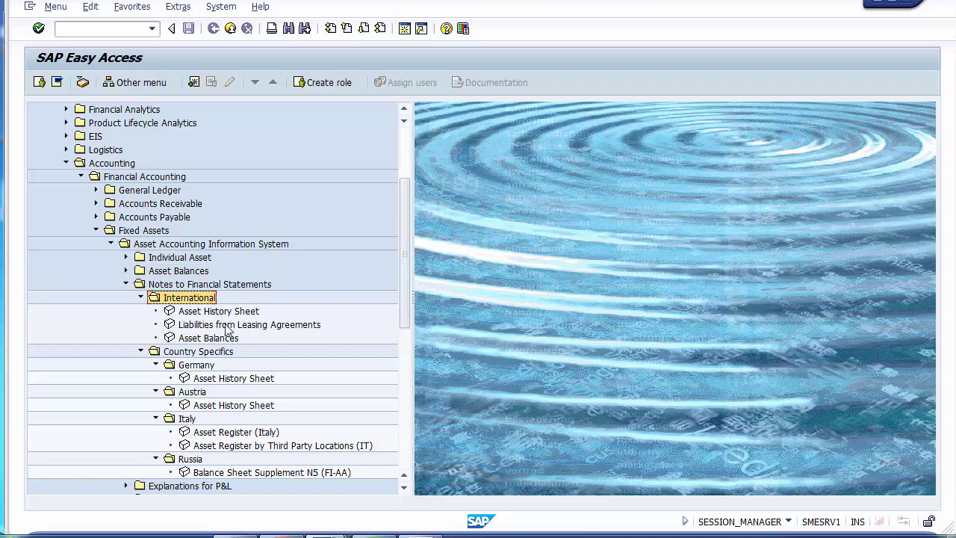
{"action": "left_click", "coordinate": [229, 327]}
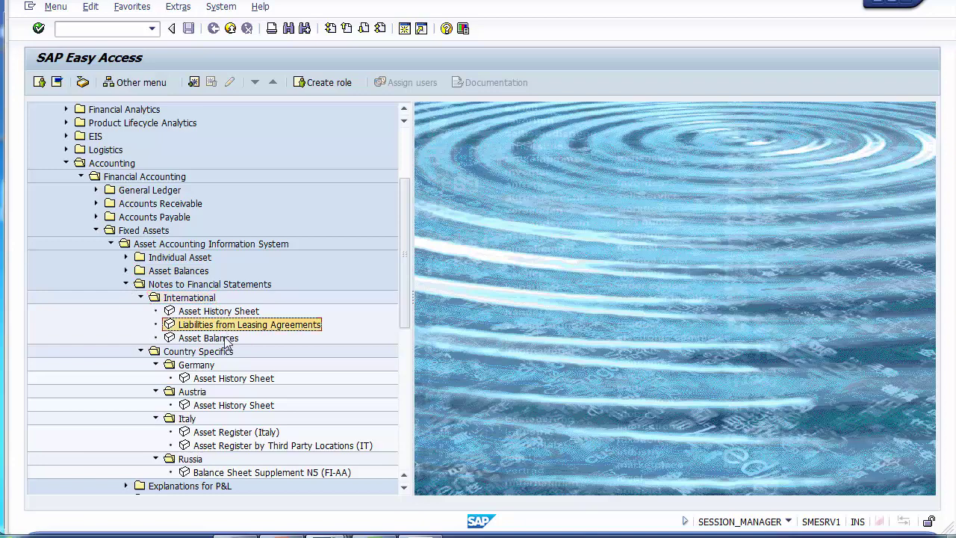
{"action": "left_click", "coordinate": [223, 340]}
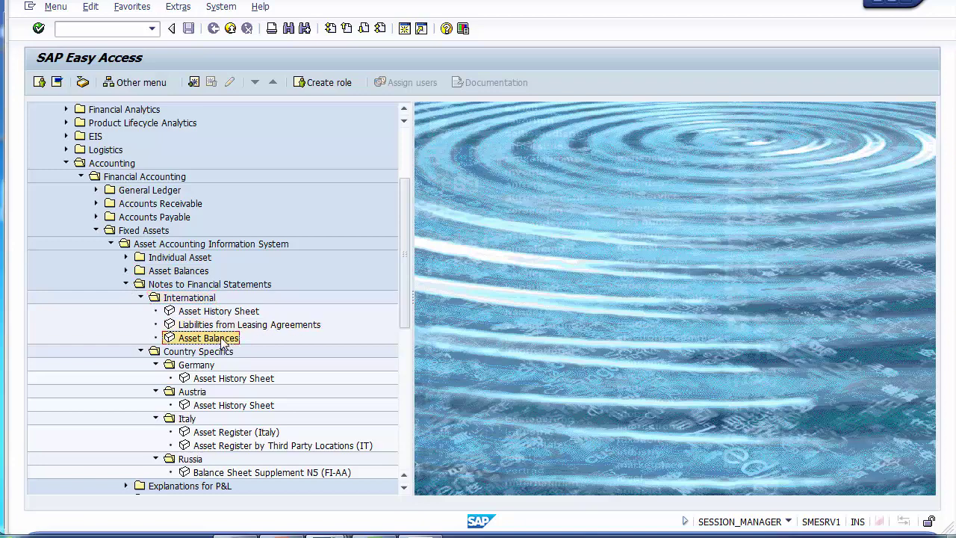
Step: Collapse Country Specifics, expand Day-to-Day Activities and select the Asset transactions report
{"action": "left_click", "coordinate": [141, 351]}
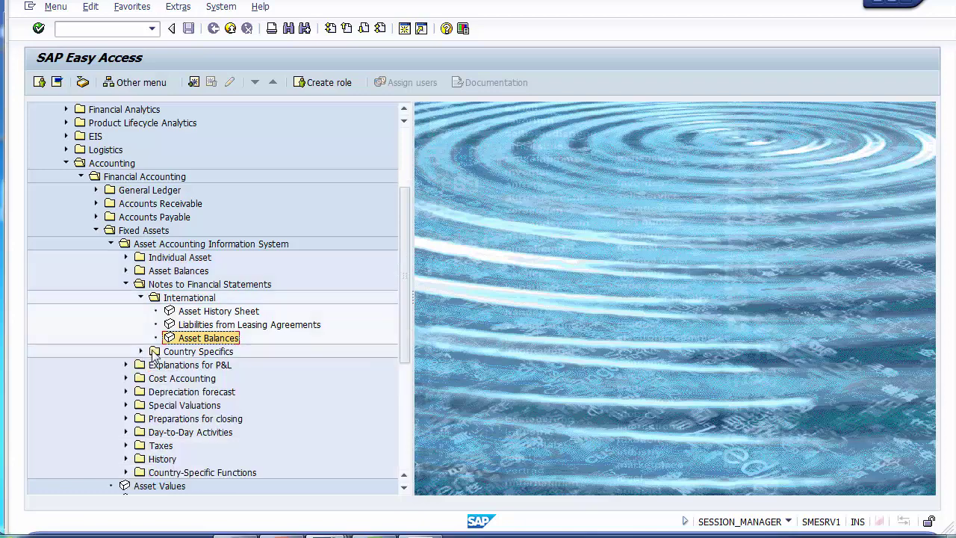
{"action": "left_click", "coordinate": [178, 352]}
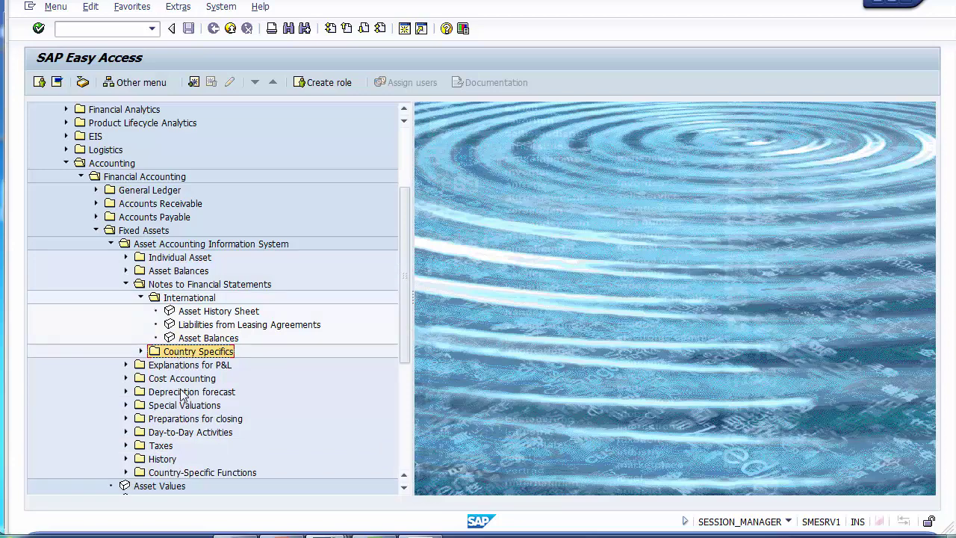
{"action": "left_click", "coordinate": [171, 436]}
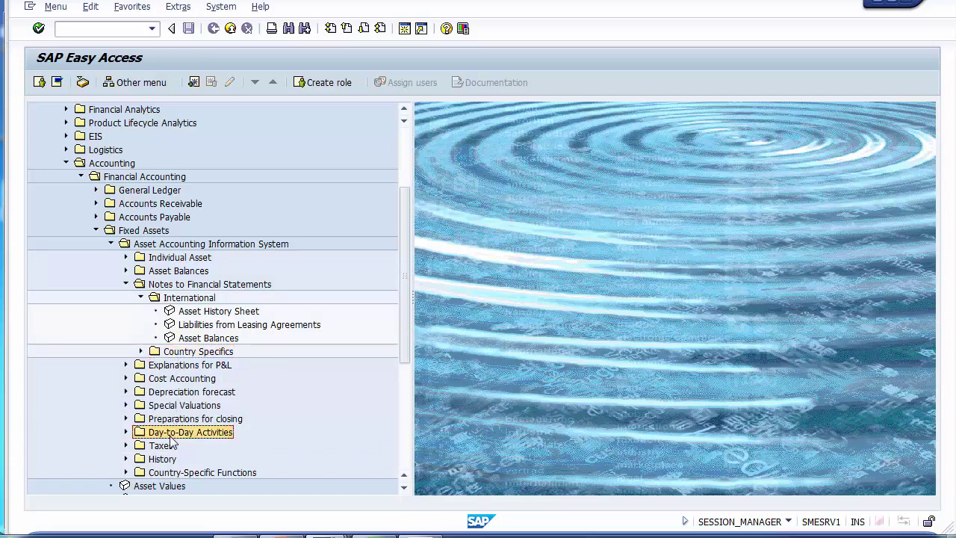
{"action": "left_click", "coordinate": [126, 431]}
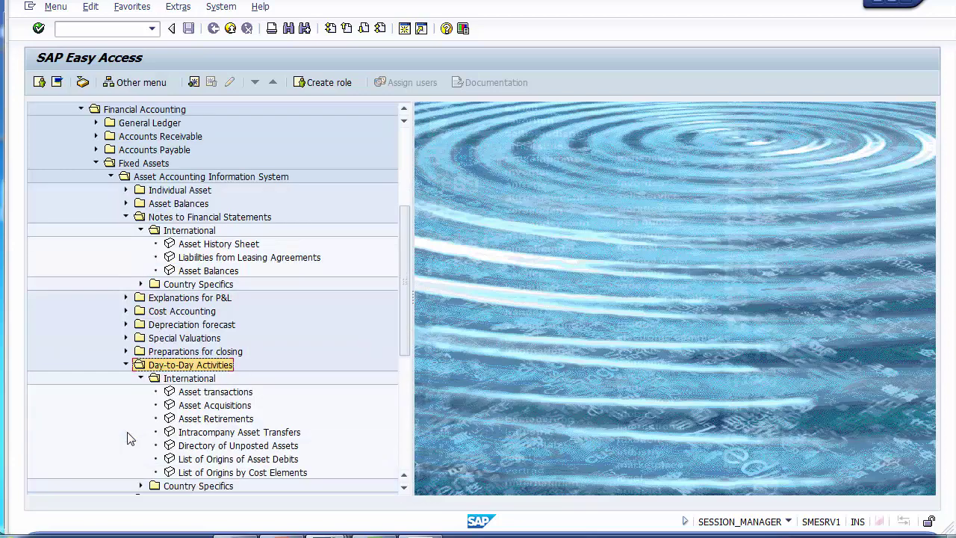
{"action": "left_click", "coordinate": [216, 392]}
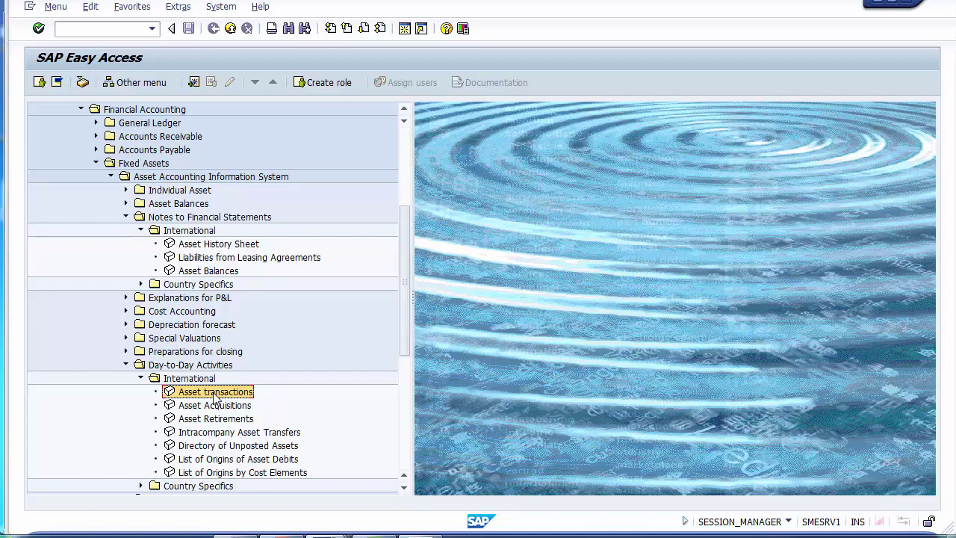
Step: Run Asset transactions with the List assets option, showing Land - Texas's sale of 950,000.00 USD
{"action": "double_click", "coordinate": [214, 394]}
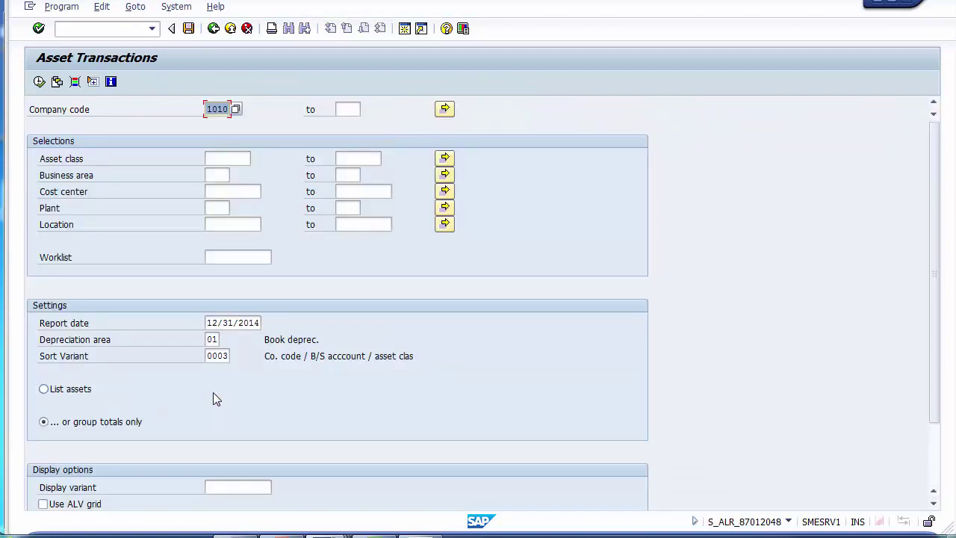
{"action": "left_click", "coordinate": [66, 392]}
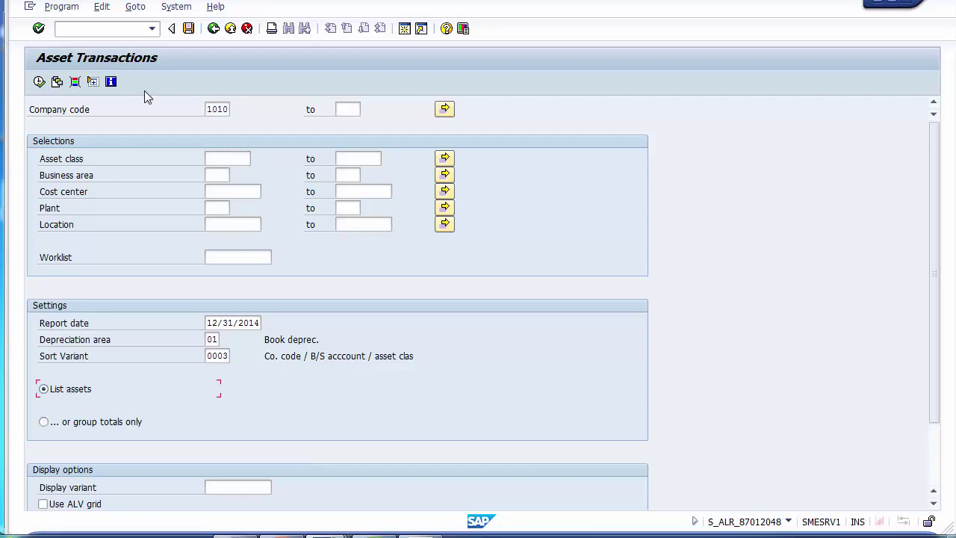
{"action": "left_click", "coordinate": [40, 82]}
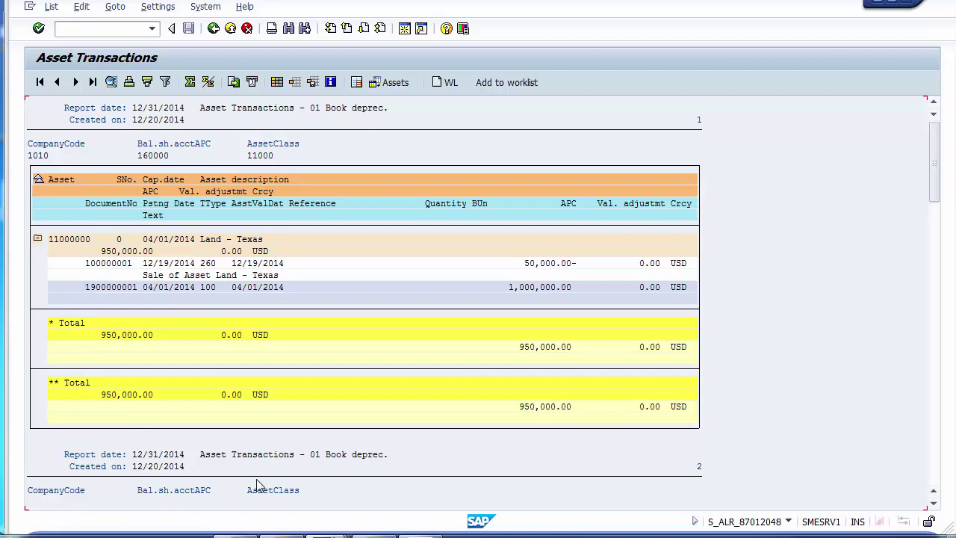
Step: Go back from the Asset Transactions output to the selection screen, then to SAP Easy Access
{"action": "left_click", "coordinate": [214, 29]}
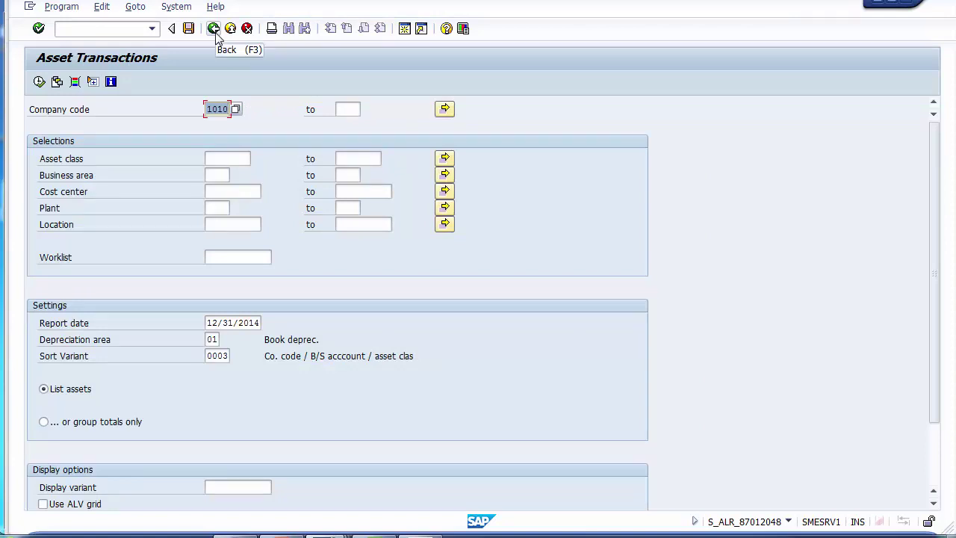
{"action": "left_click", "coordinate": [214, 34]}
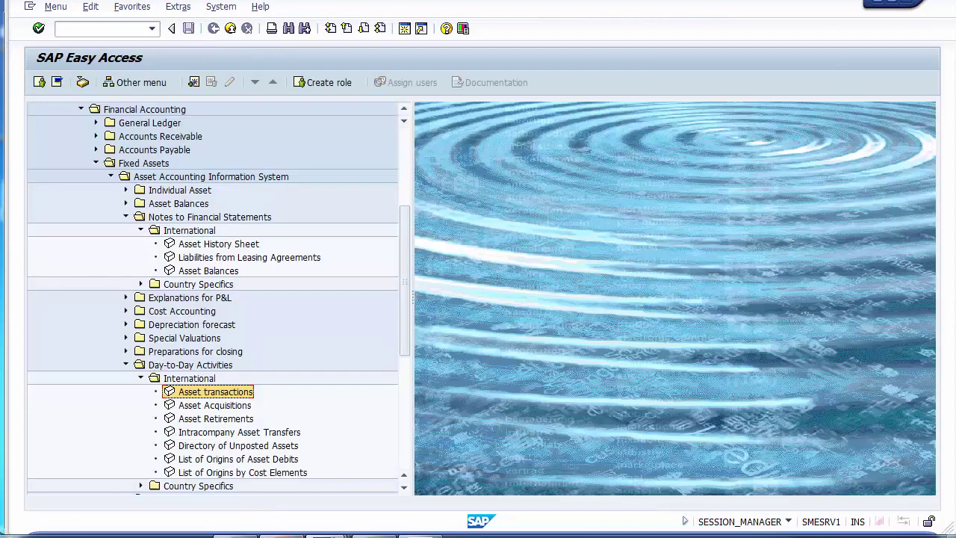
Step: Collapse and re-expand Information Systems > Accounting > Fixed Assets
{"action": "left_click", "coordinate": [97, 163]}
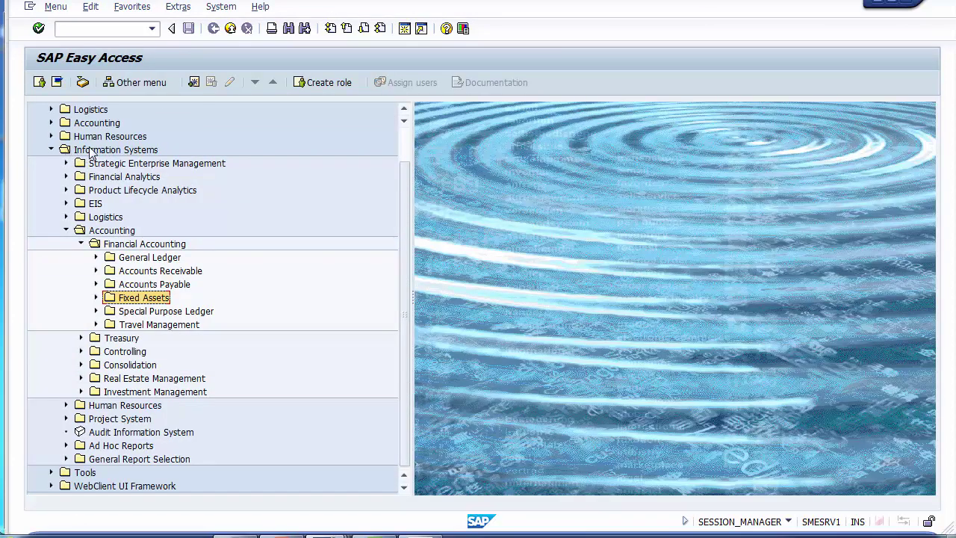
{"action": "left_click", "coordinate": [91, 151]}
{"action": "left_click", "coordinate": [66, 230]}
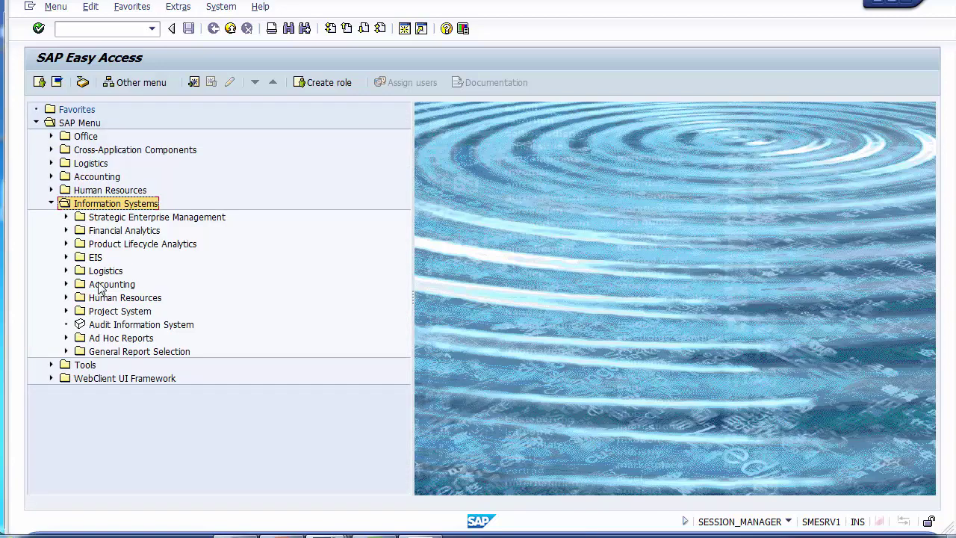
{"action": "left_click", "coordinate": [66, 285]}
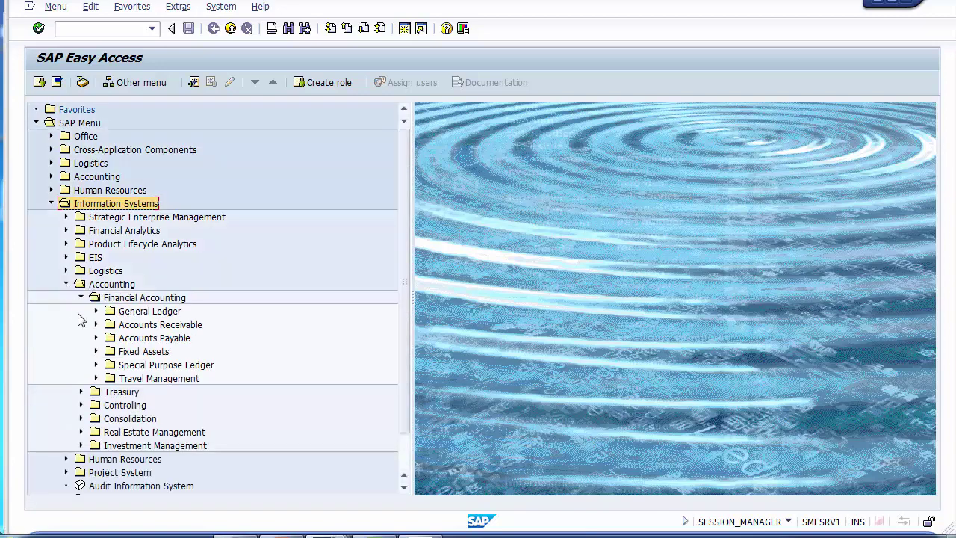
{"action": "left_click", "coordinate": [96, 351]}
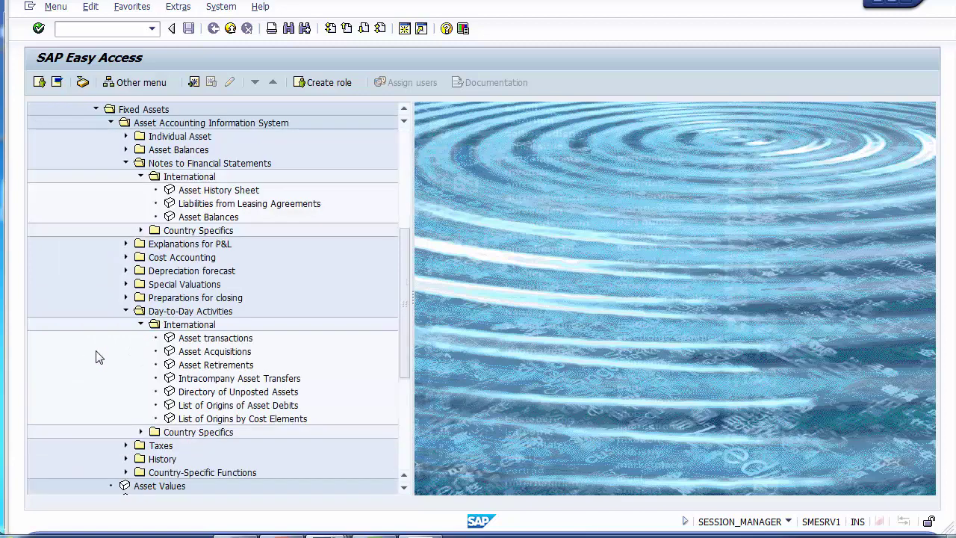
Step: Fold away Day-to-Day Activities and Notes to Financial Statements, then select Fixed Assets
{"action": "left_click", "coordinate": [125, 312]}
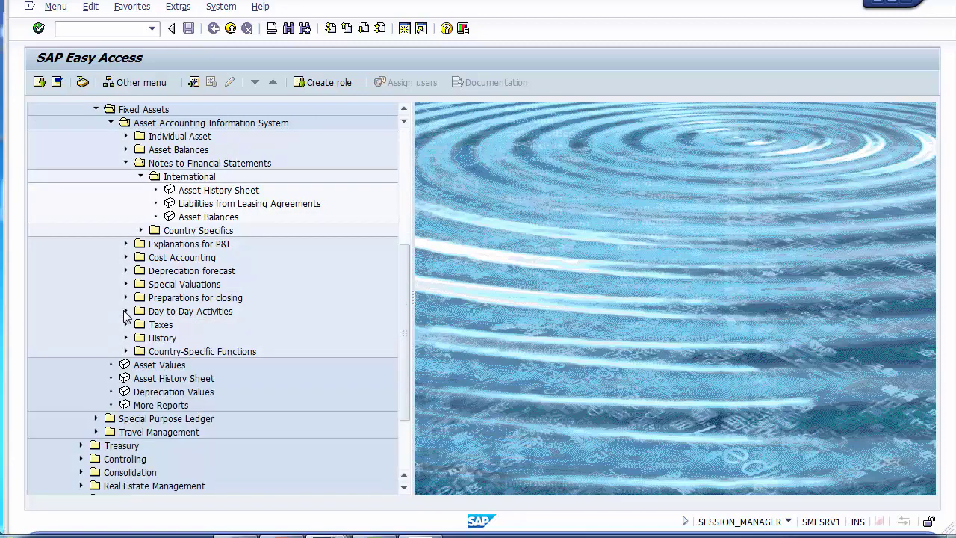
{"action": "left_click", "coordinate": [126, 162]}
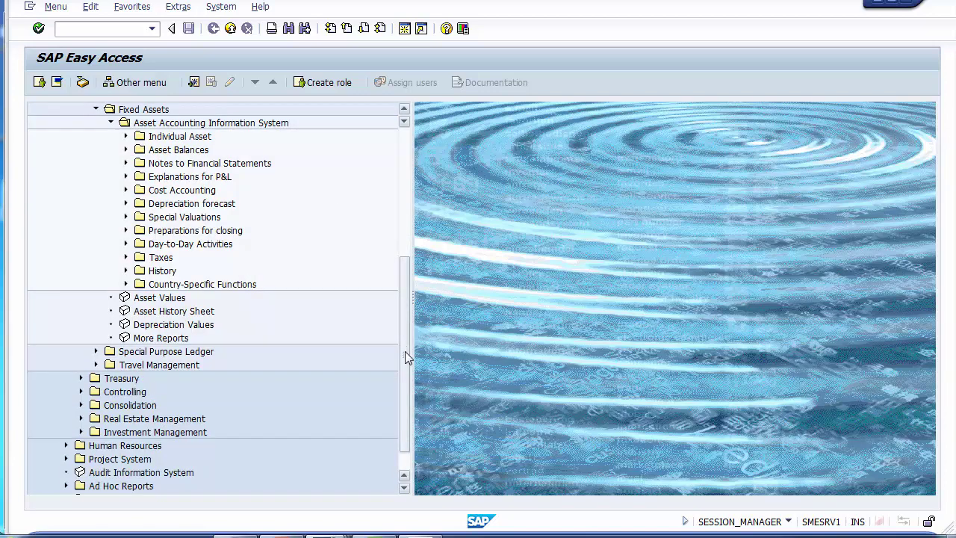
{"action": "left_click_drag", "start_coordinate": [407, 360], "coordinate": [403, 303]}
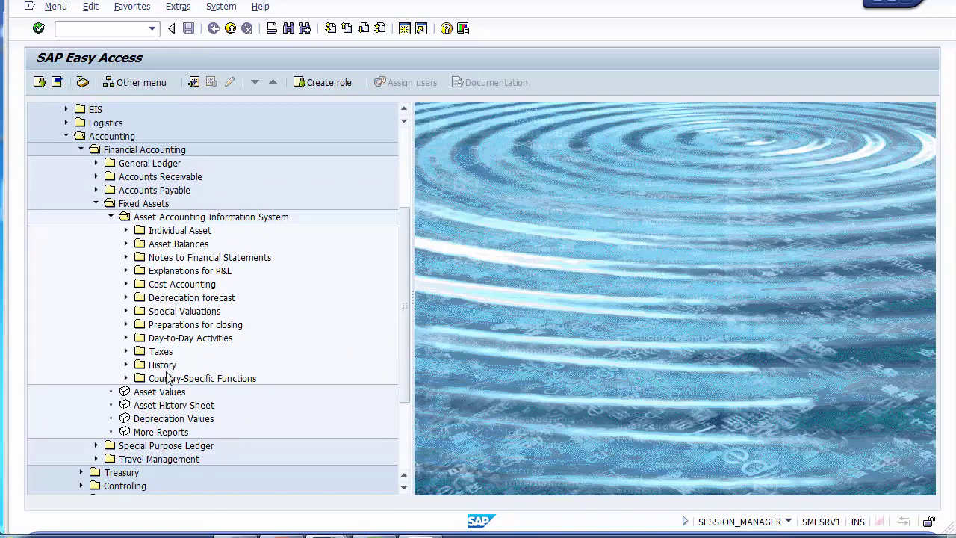
{"action": "left_click", "coordinate": [147, 206]}
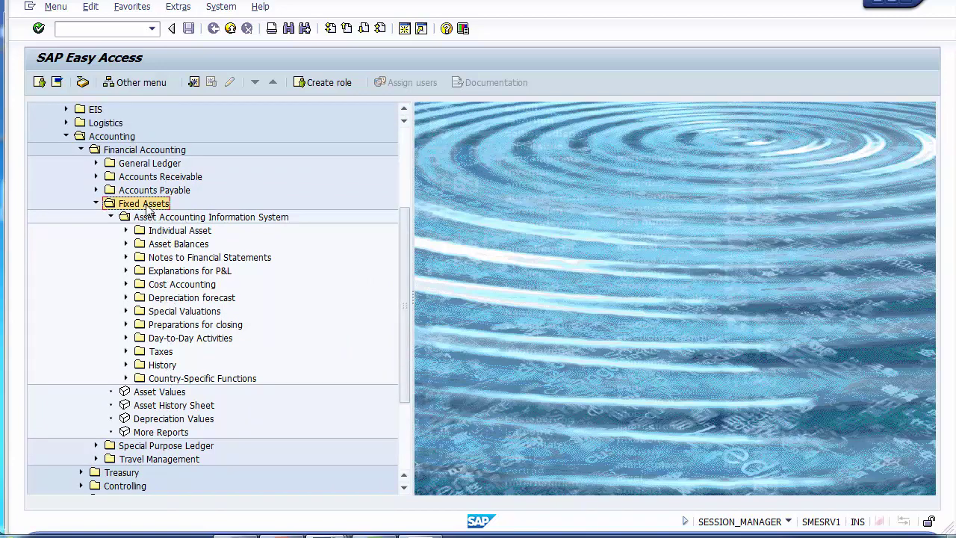